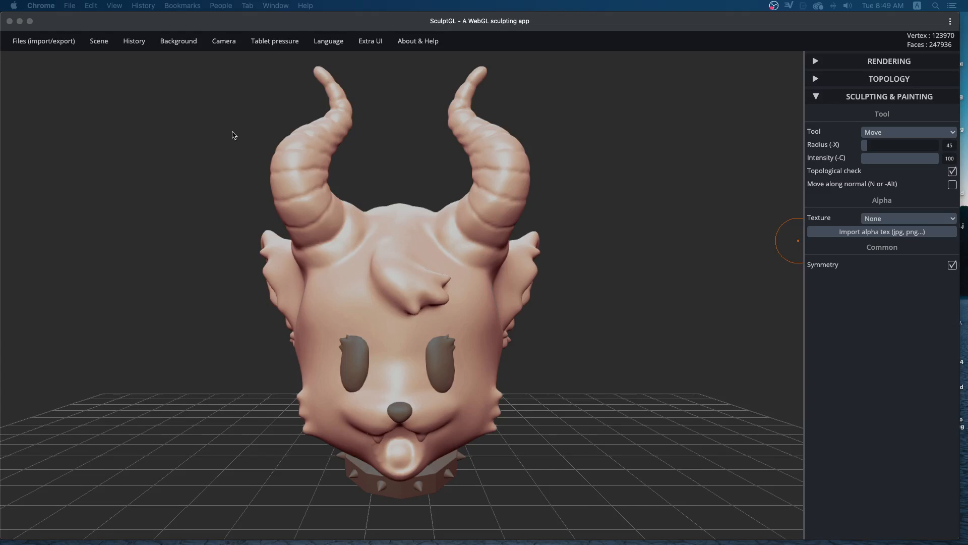
{"action": "left_click", "coordinate": [138, 47]}
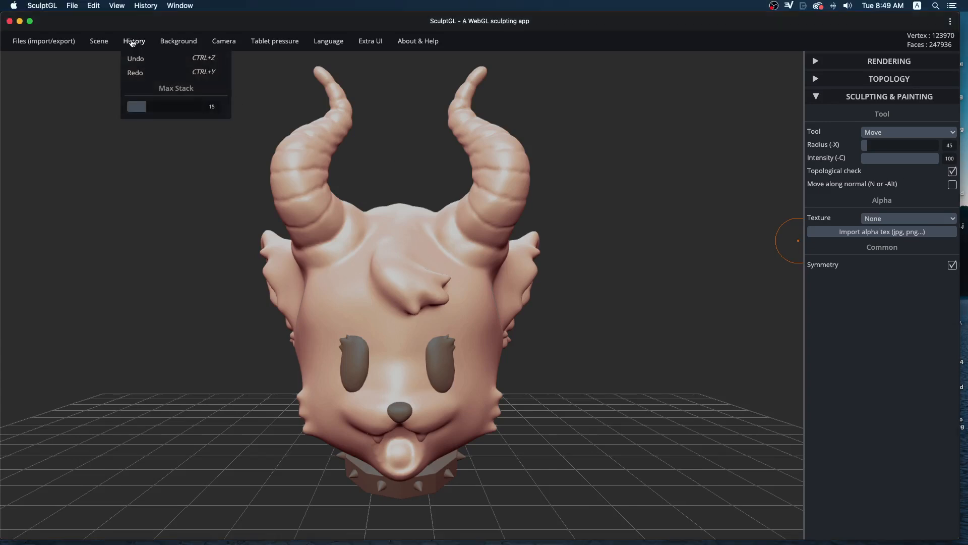
{"action": "mouse_move", "coordinate": [99, 42]}
{"action": "left_click", "coordinate": [183, 239]}
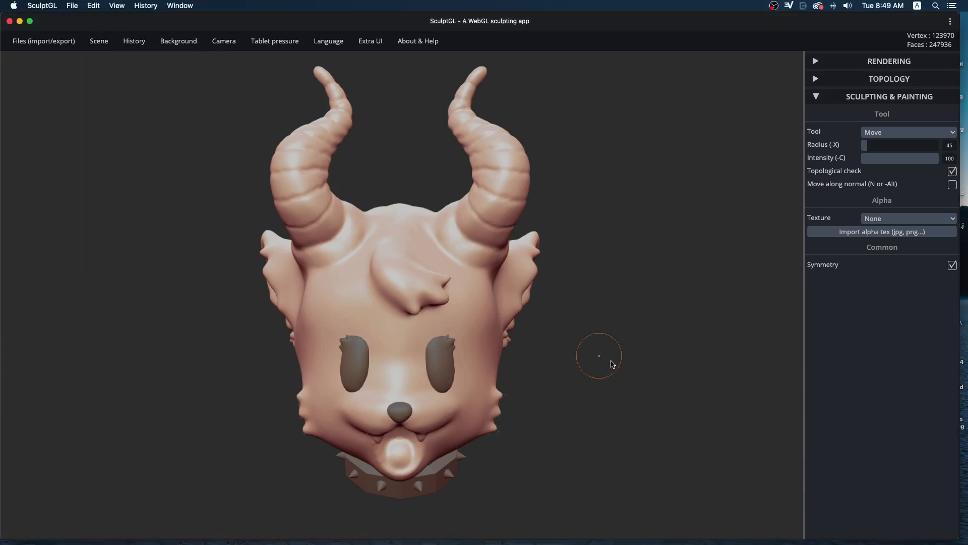
{"action": "mouse_move", "coordinate": [611, 363]}
{"action": "left_mouse_down"}
{"action": "mouse_move", "coordinate": [515, 374]}
{"action": "mouse_move", "coordinate": [644, 367]}
{"action": "mouse_move", "coordinate": [634, 368]}
{"action": "left_mouse_up"}
{"action": "left_click", "coordinate": [816, 80]}
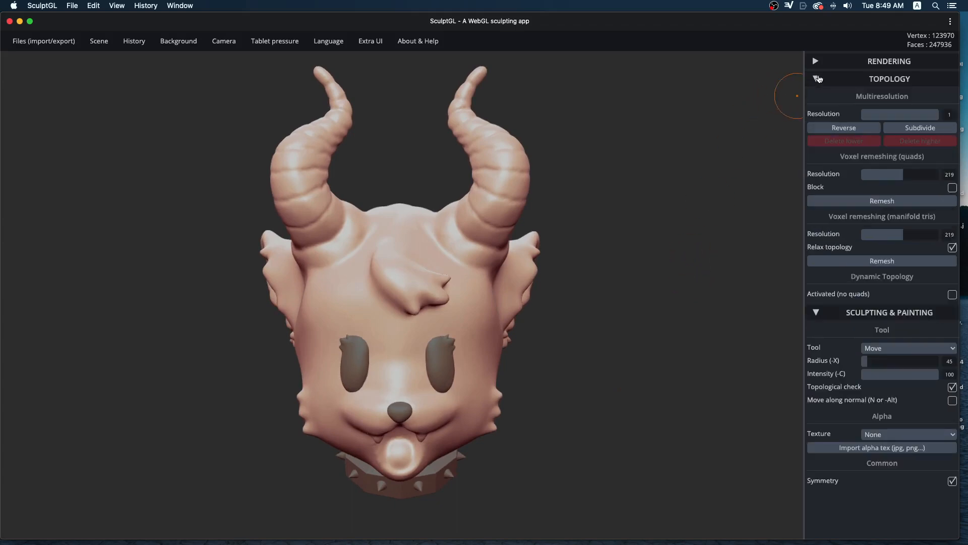
{"action": "left_click", "coordinate": [818, 79]}
Step: Preview the built-in matcap FV material on the head, followed by the Skin hazardousarts matcap
{"action": "left_click", "coordinate": [817, 62]}
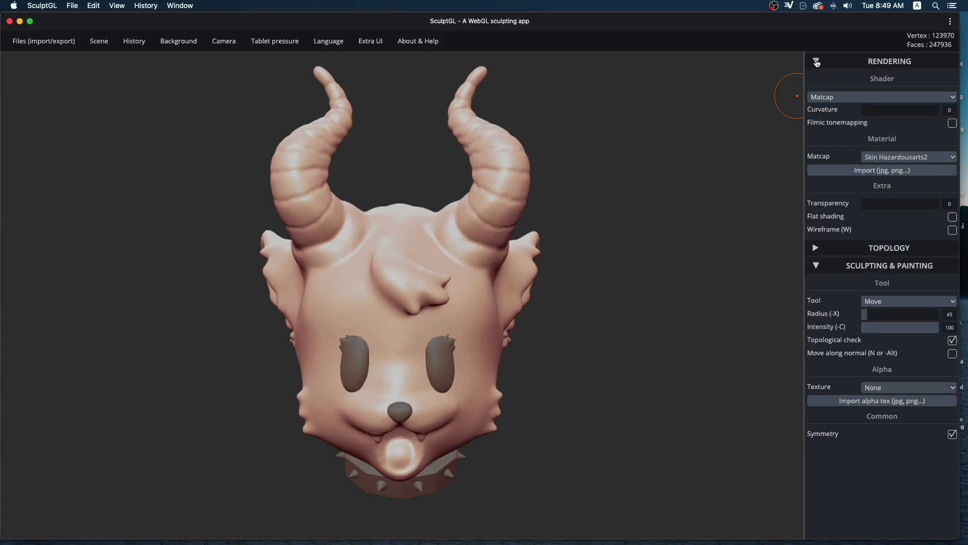
{"action": "key", "text": "n"}
{"action": "left_click", "coordinate": [880, 157]}
{"action": "left_click", "coordinate": [882, 130]}
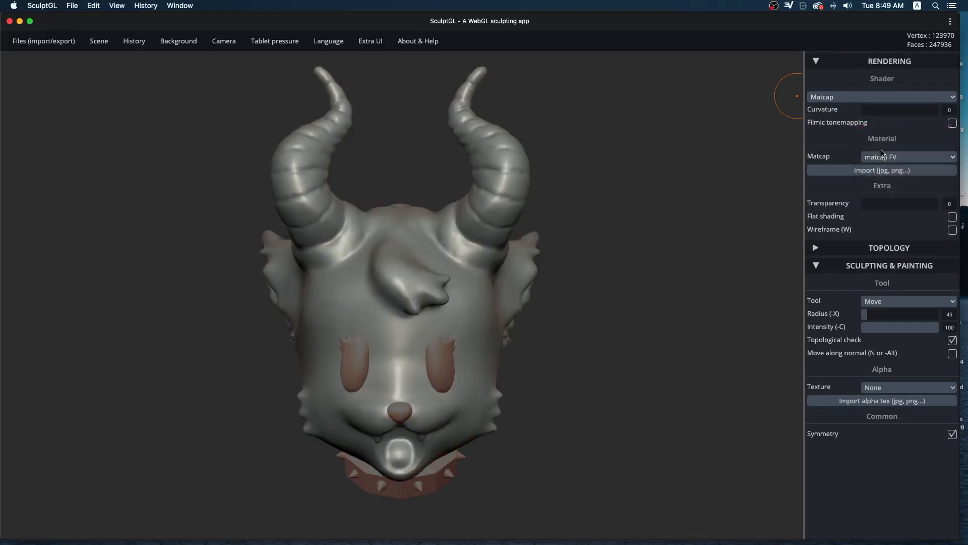
{"action": "left_click", "coordinate": [883, 158]}
{"action": "left_click", "coordinate": [887, 173]}
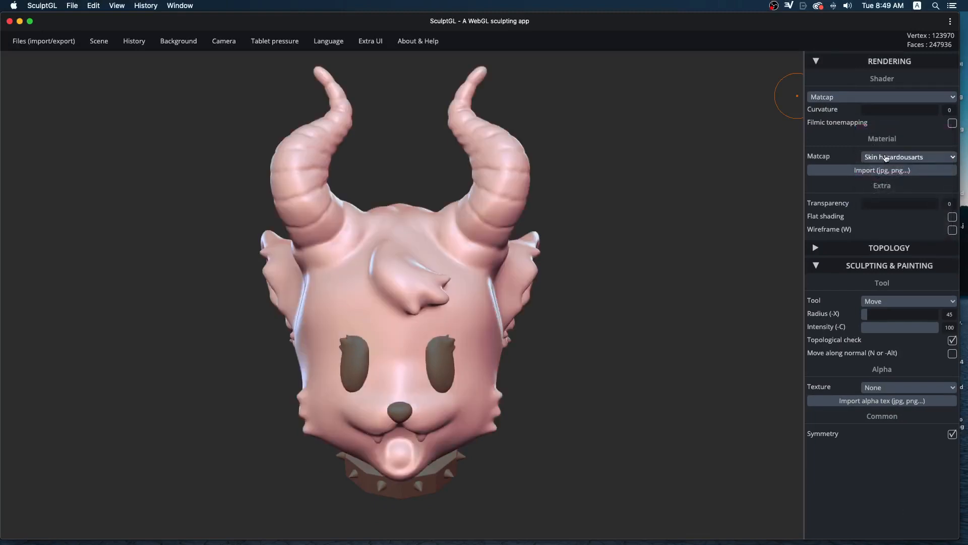
Step: Try the built-in Pearl, Skin and White matcaps on the head one after another
{"action": "left_click", "coordinate": [886, 157]}
{"action": "left_click", "coordinate": [883, 175]}
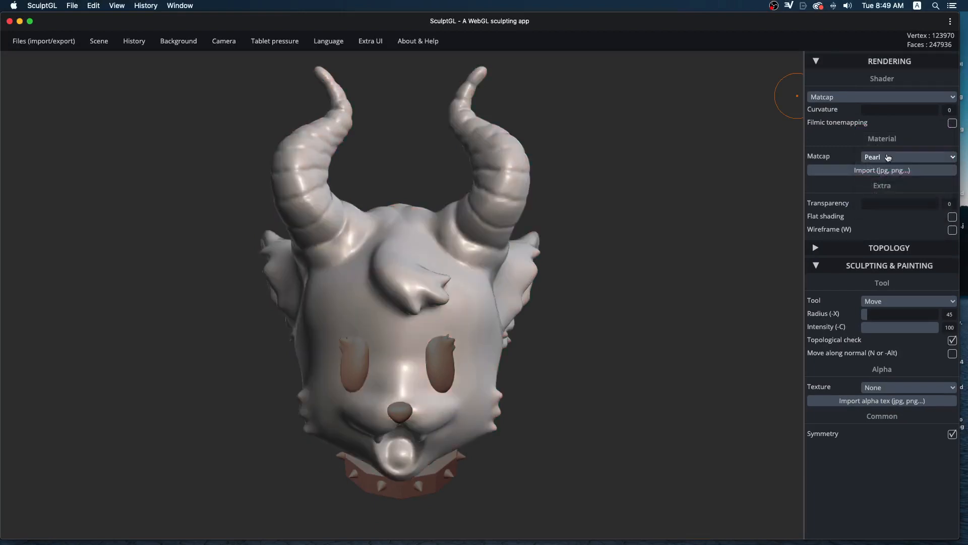
{"action": "left_click", "coordinate": [886, 158]}
{"action": "left_click", "coordinate": [884, 175]}
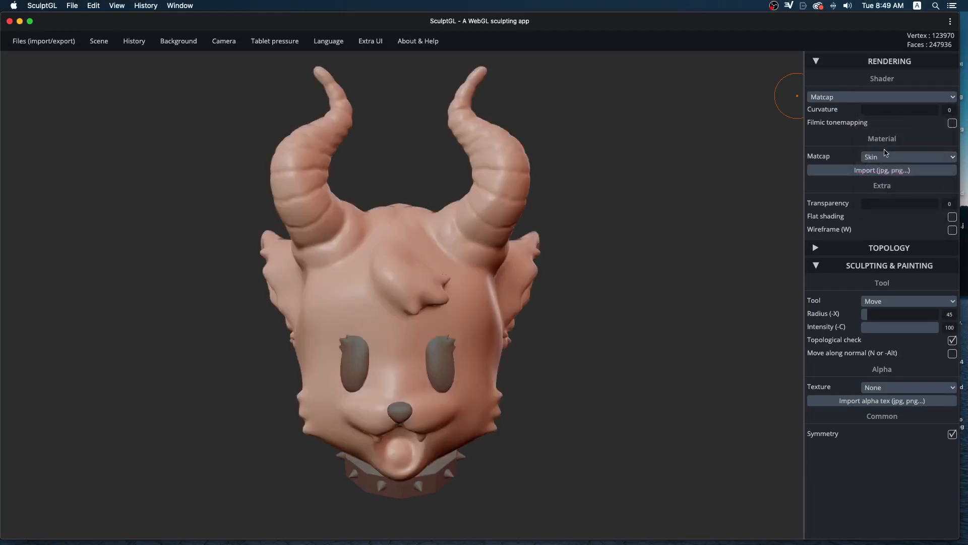
{"action": "left_click", "coordinate": [886, 157]}
{"action": "left_click", "coordinate": [889, 175]}
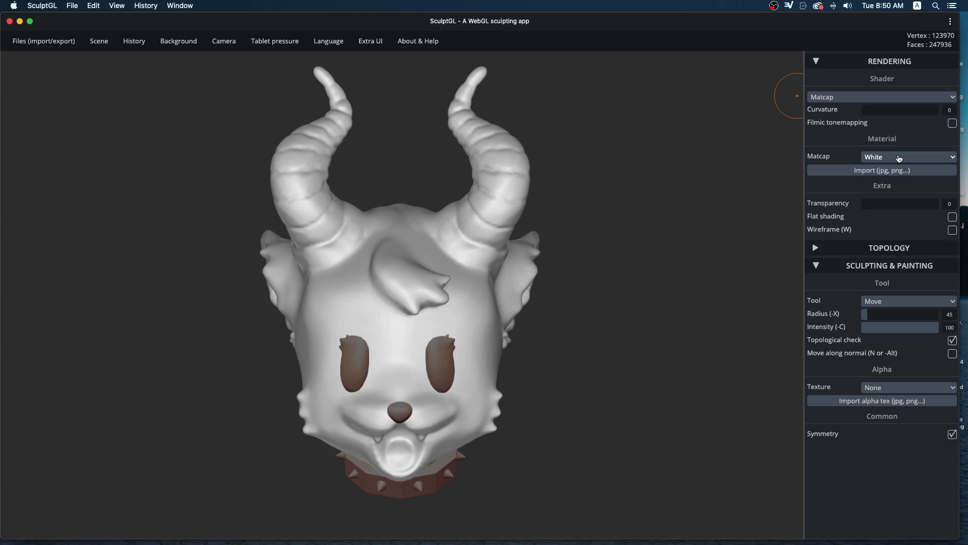
Step: Maximize the window and import sample3.jpg from the Desktop's matcap folder as the head's matcap
{"action": "double_click", "coordinate": [699, 29]}
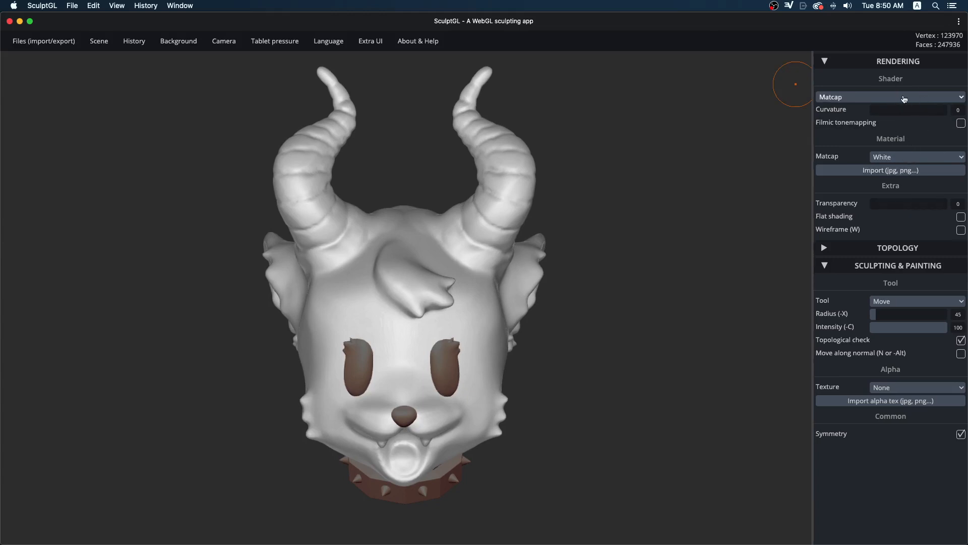
{"action": "left_click", "coordinate": [885, 170]}
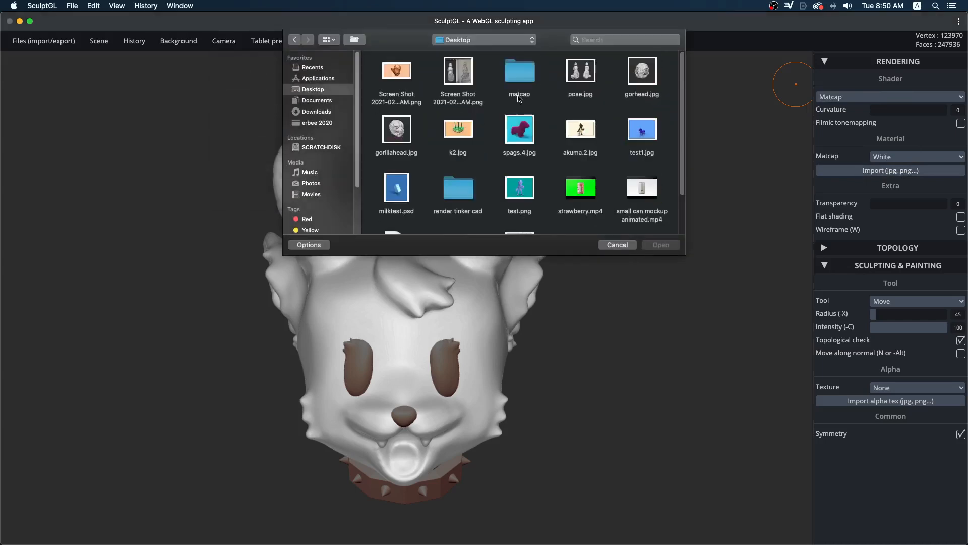
{"action": "double_click", "coordinate": [523, 65]}
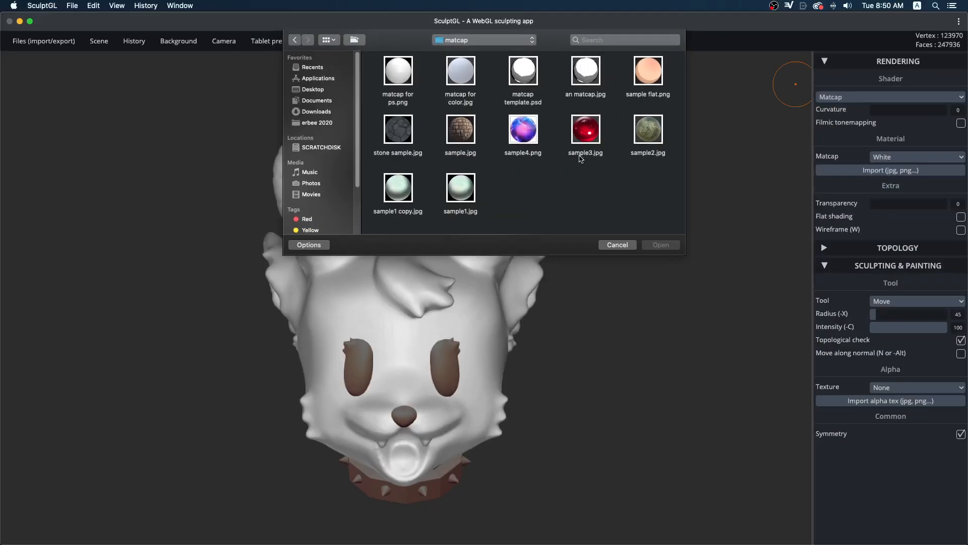
{"action": "left_click", "coordinate": [582, 137]}
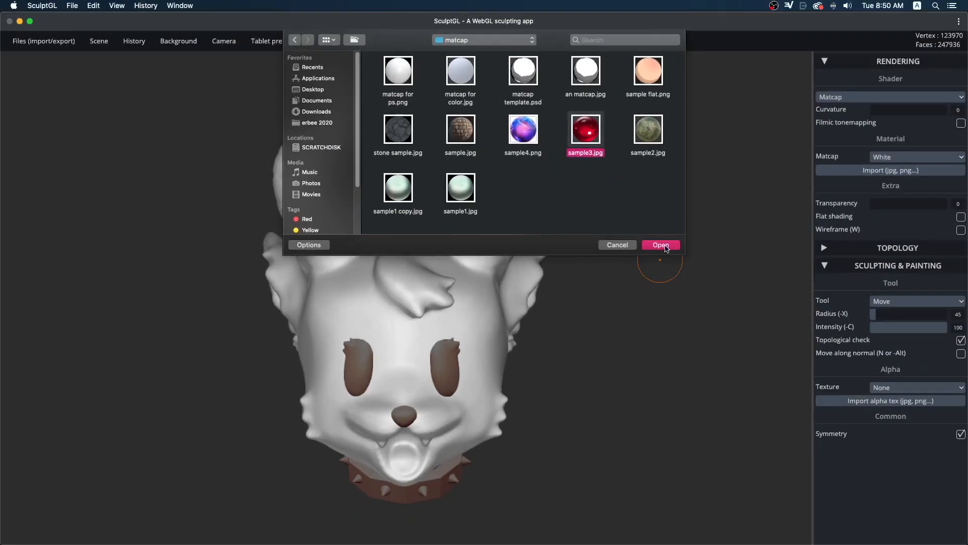
{"action": "left_click", "coordinate": [661, 245]}
{"action": "mouse_move", "coordinate": [715, 272]}
{"action": "left_mouse_down"}
{"action": "mouse_move", "coordinate": [599, 274]}
{"action": "mouse_move", "coordinate": [702, 323]}
{"action": "mouse_move", "coordinate": [631, 324]}
{"action": "mouse_move", "coordinate": [704, 307]}
{"action": "mouse_move", "coordinate": [657, 225]}
{"action": "mouse_move", "coordinate": [595, 287]}
{"action": "mouse_move", "coordinate": [610, 298]}
{"action": "mouse_move", "coordinate": [607, 322]}
{"action": "mouse_move", "coordinate": [627, 319]}
{"action": "mouse_move", "coordinate": [625, 304]}
{"action": "mouse_move", "coordinate": [627, 312]}
{"action": "left_mouse_up"}
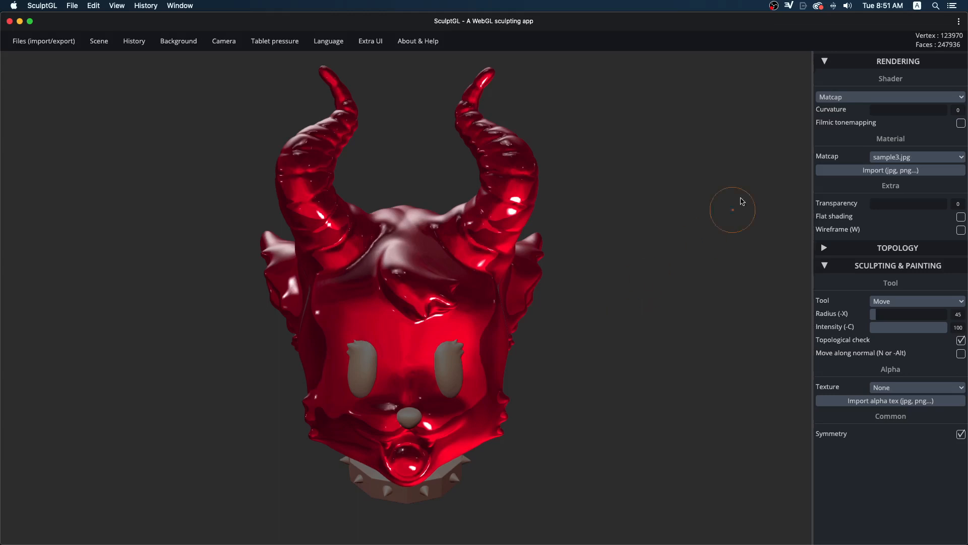
Step: Try to import matcap template.psd as the head's matcap
{"action": "left_click", "coordinate": [912, 171]}
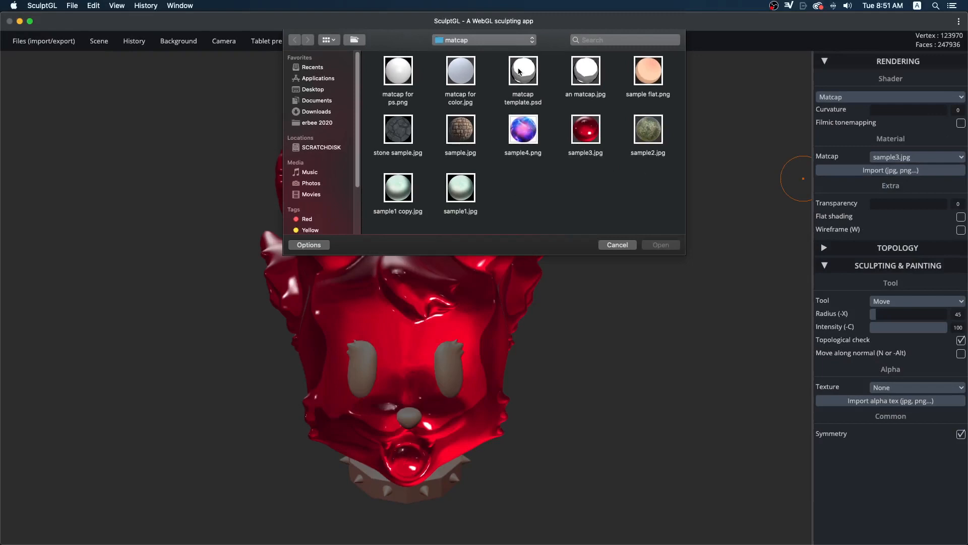
{"action": "left_click", "coordinate": [509, 63]}
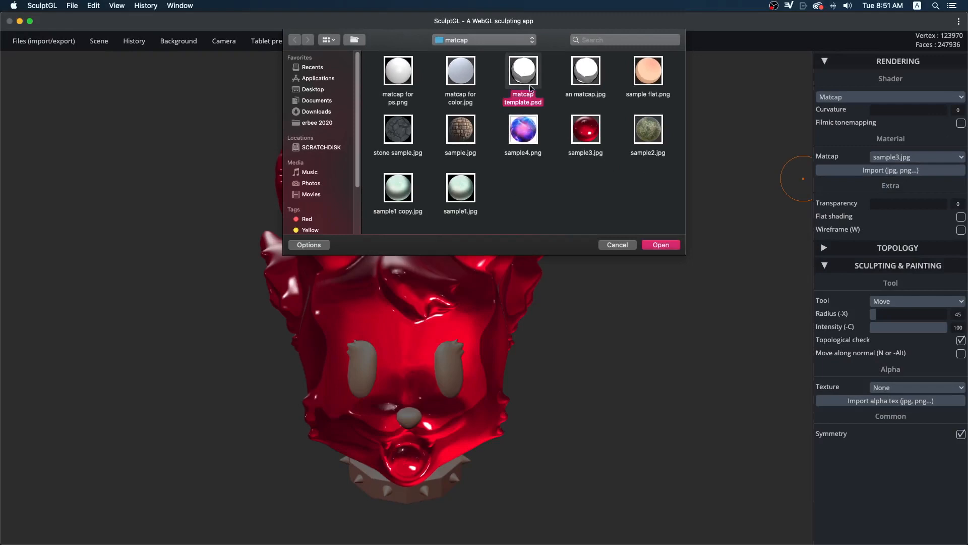
{"action": "left_click", "coordinate": [669, 246]}
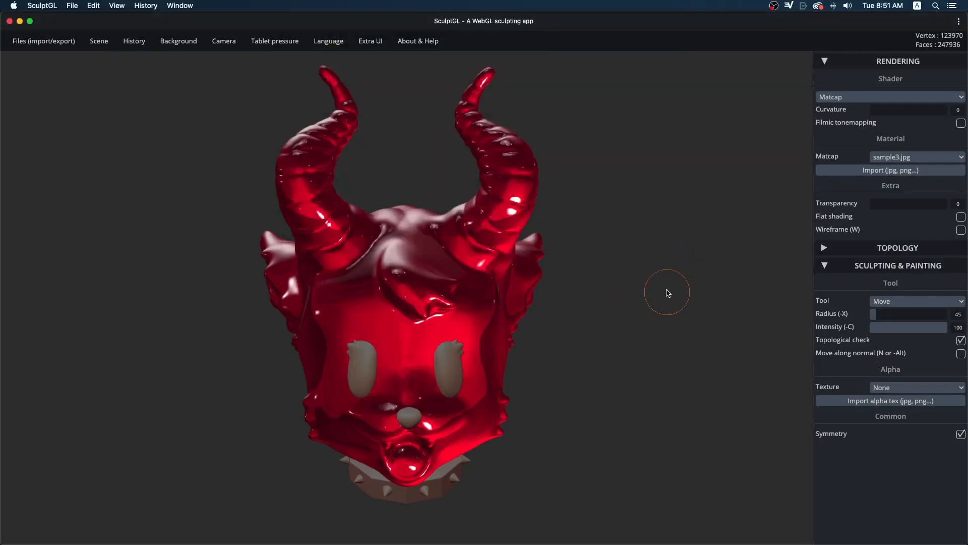
Step: Import an matcap.jpg from the matcap folder as the head's matcap
{"action": "left_click", "coordinate": [903, 170]}
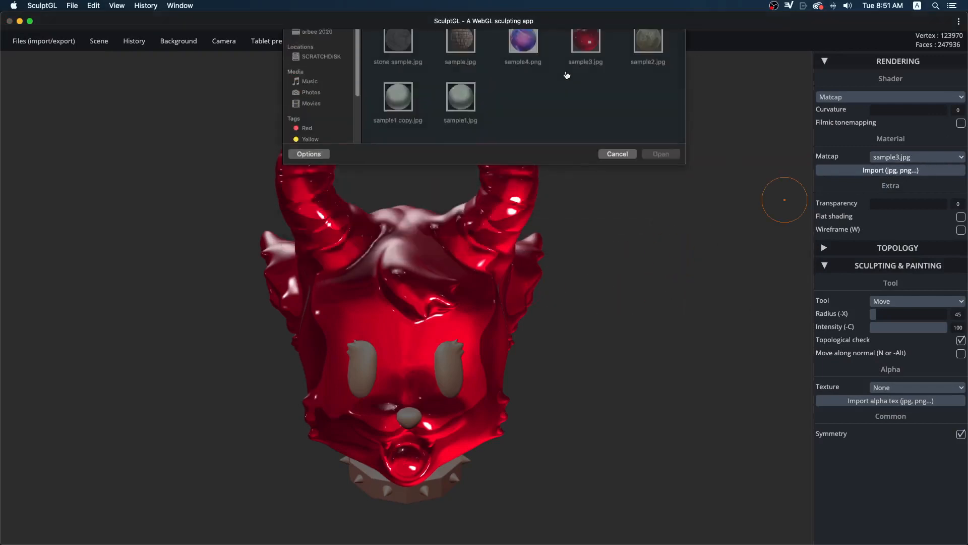
{"action": "left_click", "coordinate": [578, 64]}
{"action": "double_click", "coordinate": [577, 65]}
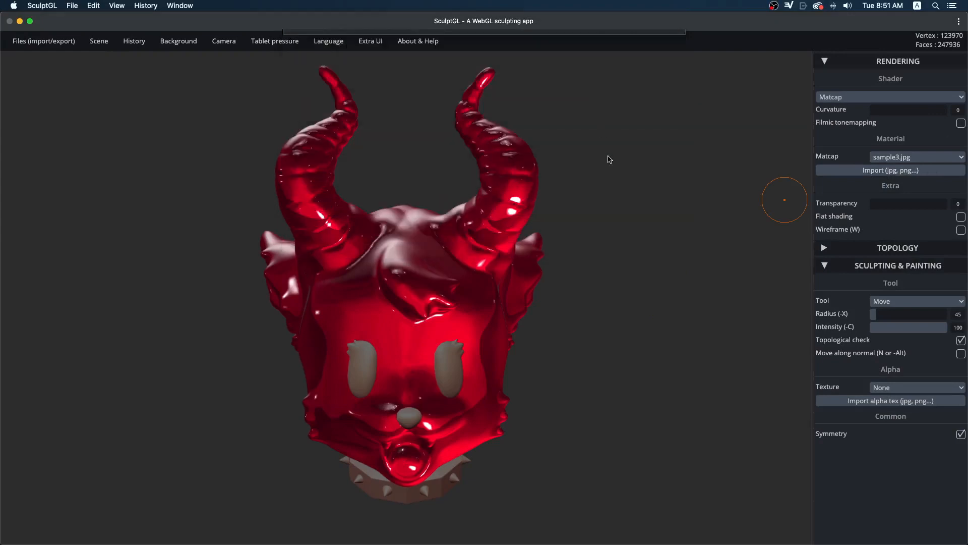
{"action": "mouse_move", "coordinate": [681, 283]}
{"action": "left_mouse_down"}
{"action": "mouse_move", "coordinate": [583, 256]}
{"action": "mouse_move", "coordinate": [514, 282]}
{"action": "mouse_move", "coordinate": [680, 292]}
{"action": "mouse_move", "coordinate": [646, 302]}
{"action": "mouse_move", "coordinate": [674, 283]}
{"action": "mouse_move", "coordinate": [647, 305]}
{"action": "left_mouse_up"}
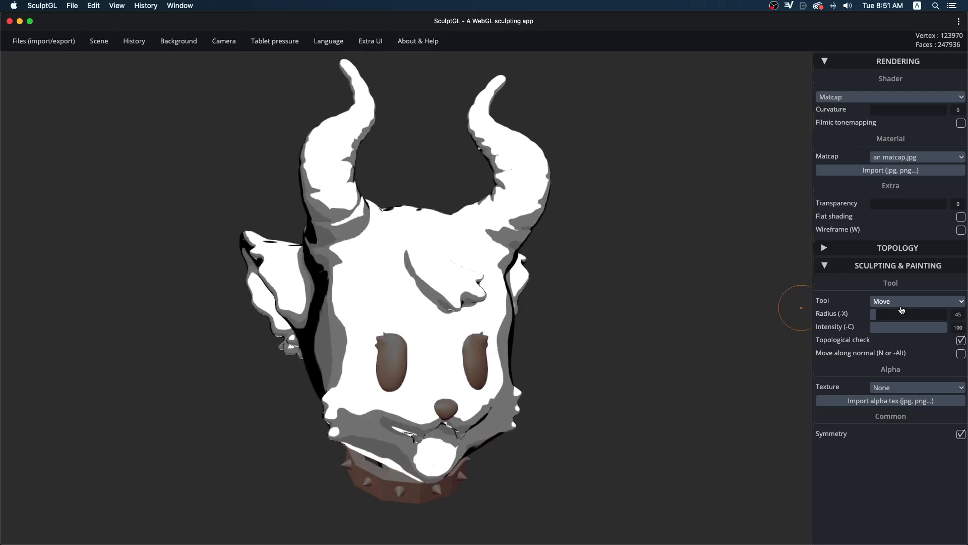
Step: Switch to the Paint tool, fill the whole head with the yellow-orange albedo #ffc356, and undo that fill
{"action": "left_click", "coordinate": [916, 301]}
{"action": "left_click", "coordinate": [954, 359]}
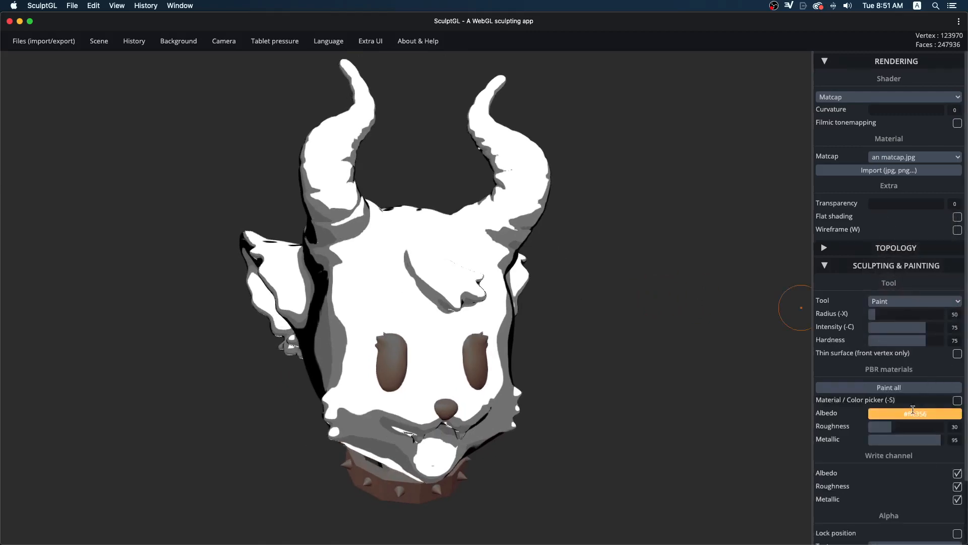
{"action": "left_click", "coordinate": [898, 387]}
{"action": "mouse_move", "coordinate": [651, 304]}
{"action": "left_mouse_down"}
{"action": "mouse_move", "coordinate": [477, 243]}
{"action": "mouse_move", "coordinate": [470, 294]}
{"action": "mouse_move", "coordinate": [643, 308]}
{"action": "mouse_move", "coordinate": [635, 279]}
{"action": "mouse_move", "coordinate": [655, 294]}
{"action": "mouse_move", "coordinate": [642, 309]}
{"action": "left_mouse_up"}
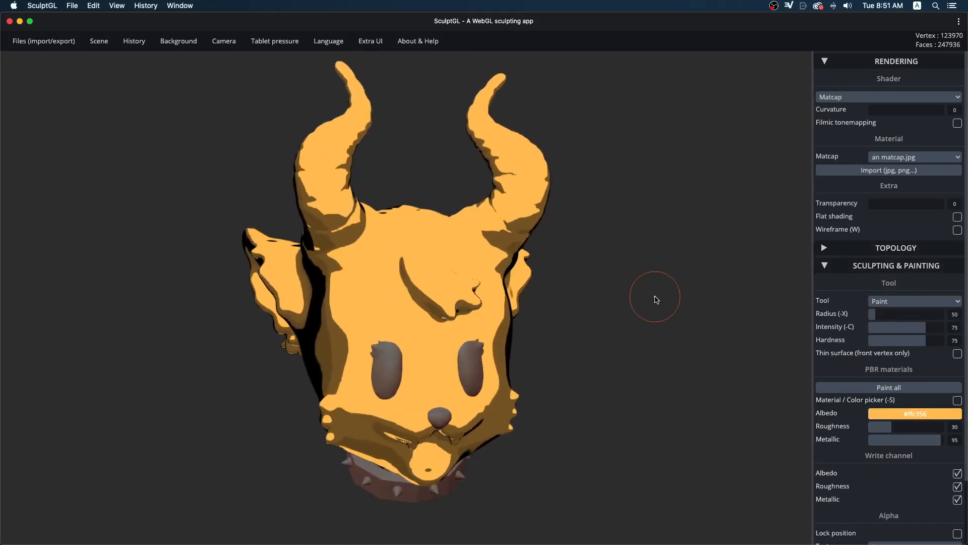
{"action": "key", "text": "ctrl"}
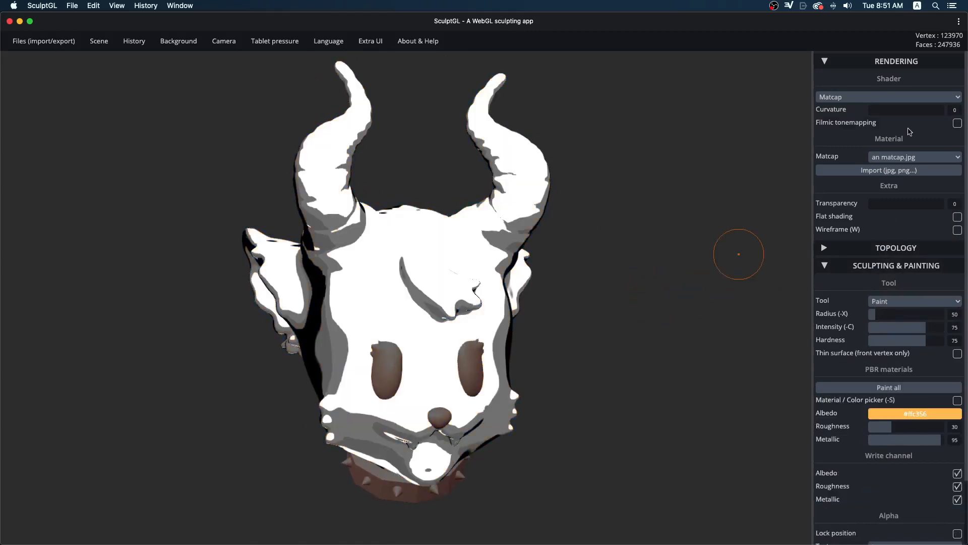
Step: Switch the head's matcap to sample3.jpg, to Green, and back to an matcap.jpg to compare the looks
{"action": "left_click_drag", "start_coordinate": [735, 254], "coordinate": [582, 237]}
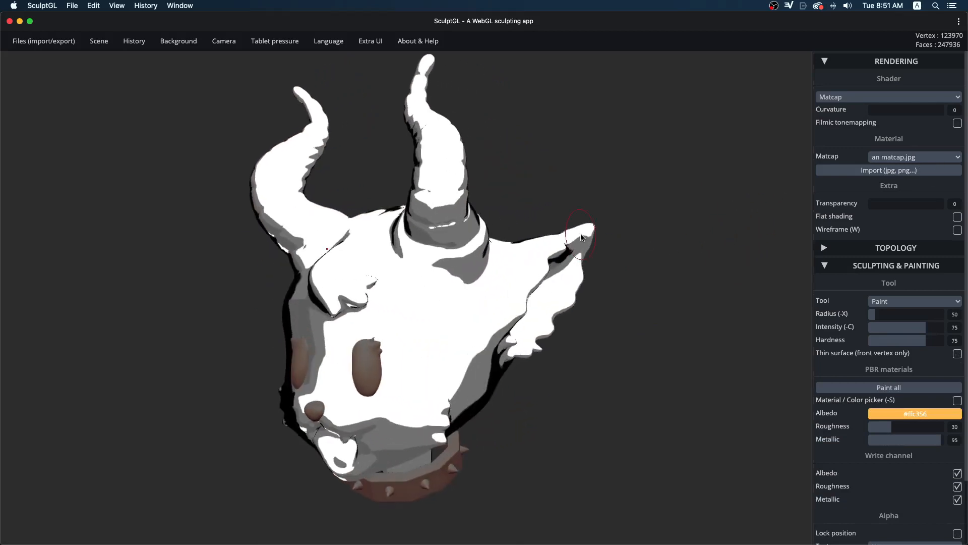
{"action": "left_click", "coordinate": [923, 157]}
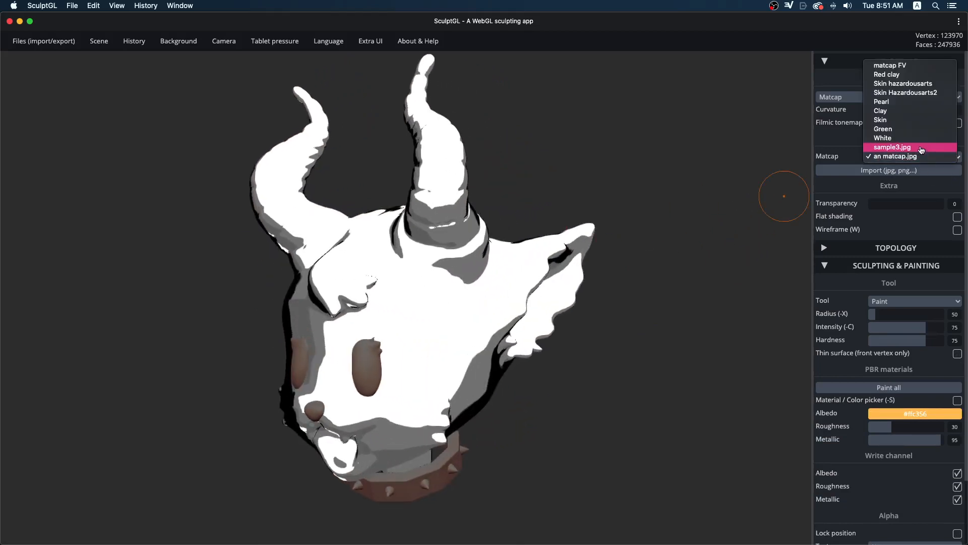
{"action": "left_click", "coordinate": [916, 147]}
{"action": "left_click", "coordinate": [918, 160]}
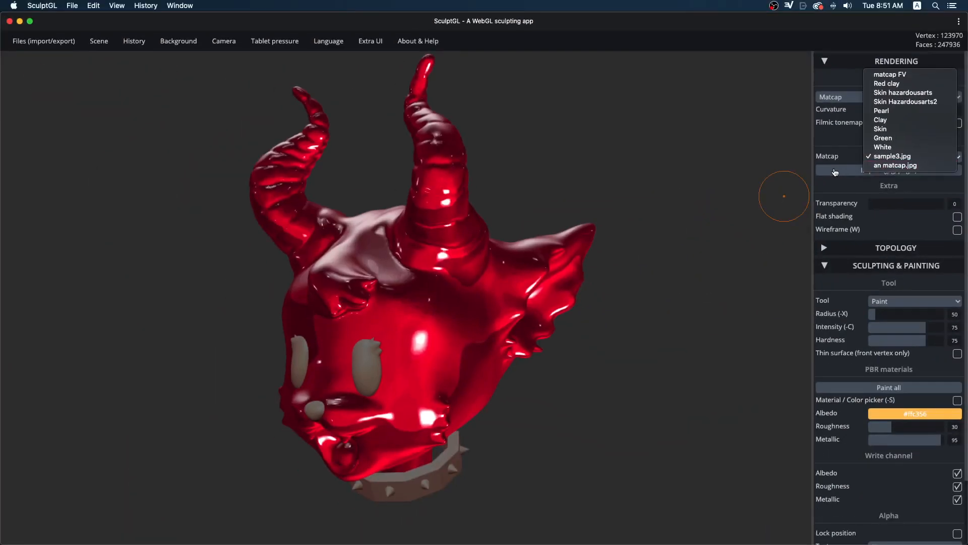
{"action": "left_click", "coordinate": [910, 138]}
{"action": "left_click", "coordinate": [907, 160]}
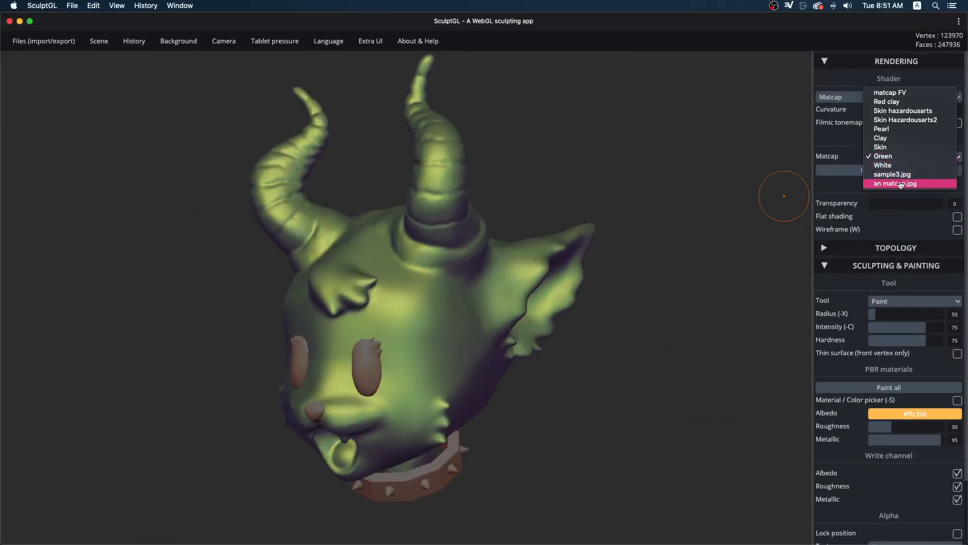
{"action": "left_click", "coordinate": [899, 184]}
{"action": "left_click_drag", "start_coordinate": [627, 319], "coordinate": [755, 256]}
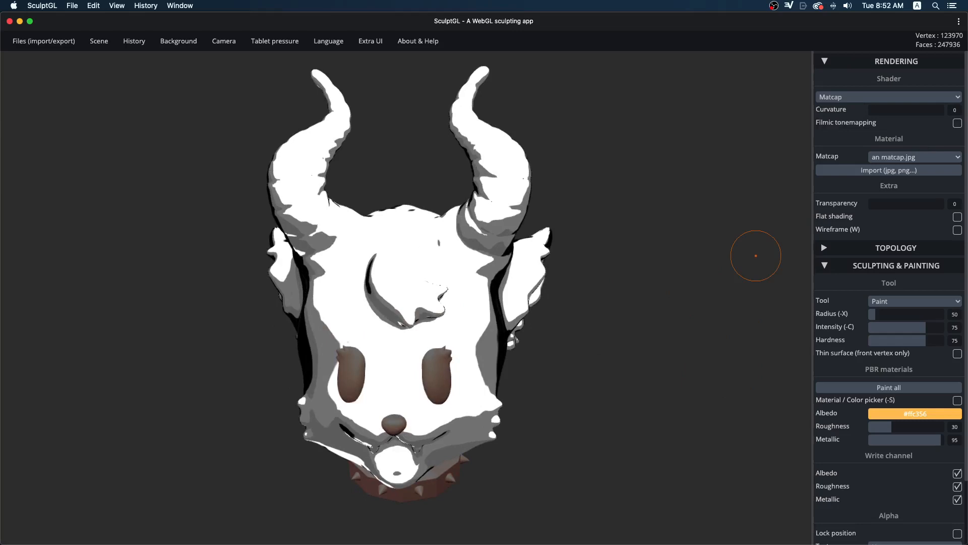
Step: Import matcap for ps.png as the head's matcap and inspect its shading from the side and front
{"action": "left_click", "coordinate": [899, 171]}
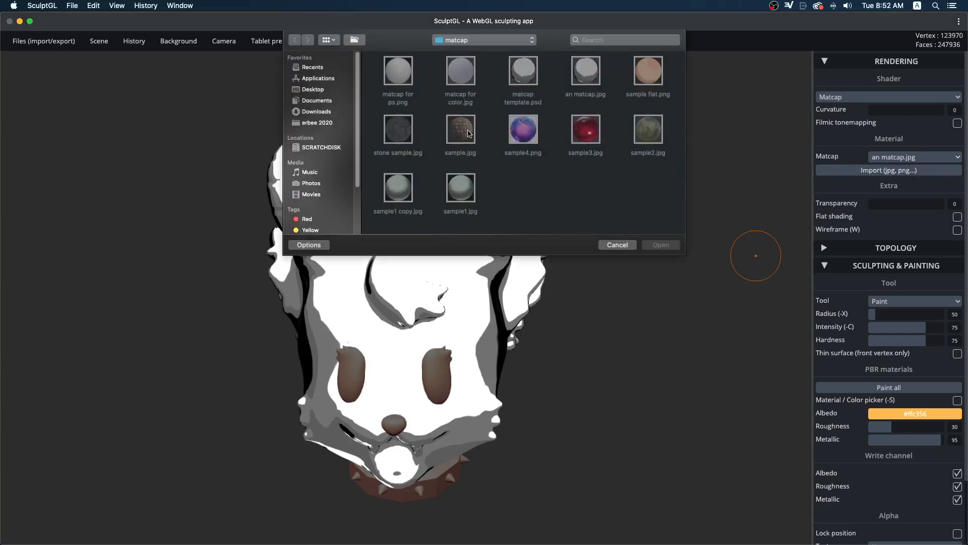
{"action": "left_click", "coordinate": [397, 70]}
{"action": "double_click", "coordinate": [399, 68]}
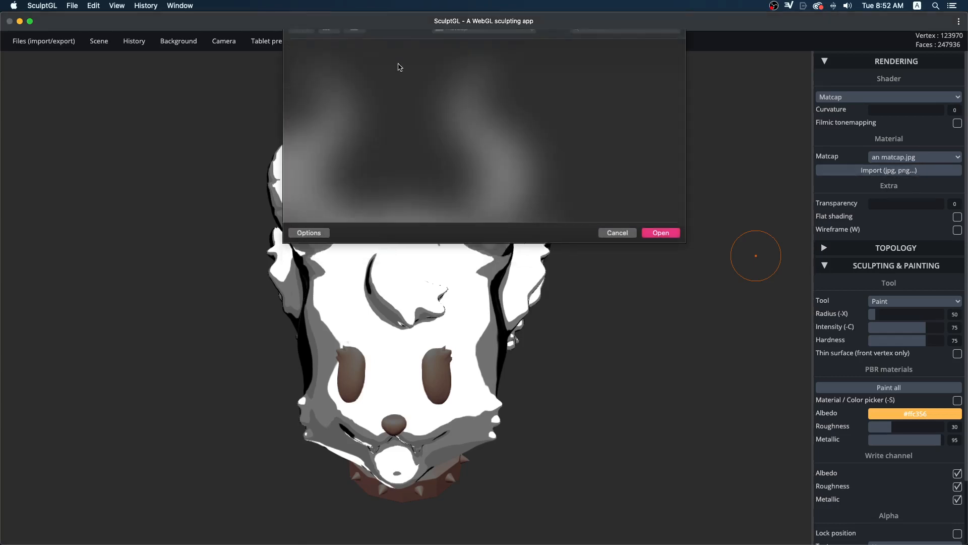
{"action": "mouse_move", "coordinate": [672, 289]}
{"action": "left_mouse_down"}
{"action": "mouse_move", "coordinate": [568, 292]}
{"action": "mouse_move", "coordinate": [691, 301]}
{"action": "mouse_move", "coordinate": [722, 330]}
{"action": "mouse_move", "coordinate": [741, 328]}
{"action": "mouse_move", "coordinate": [578, 314]}
{"action": "mouse_move", "coordinate": [542, 324]}
{"action": "mouse_move", "coordinate": [518, 292]}
{"action": "left_mouse_up"}
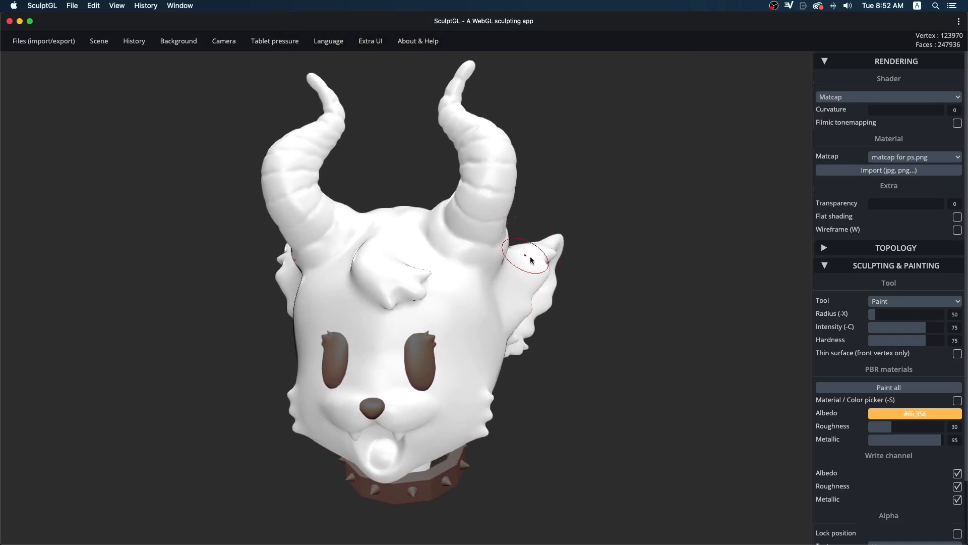
{"action": "mouse_move", "coordinate": [580, 210]}
{"action": "left_mouse_down"}
{"action": "mouse_move", "coordinate": [563, 184]}
{"action": "mouse_move", "coordinate": [585, 180]}
{"action": "left_mouse_up"}
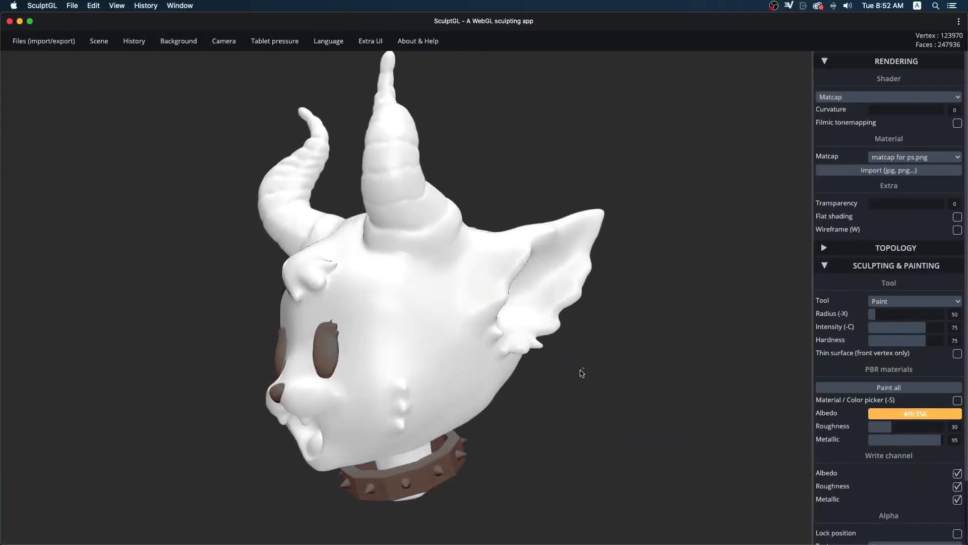
{"action": "mouse_move", "coordinate": [583, 374]}
{"action": "left_mouse_down"}
{"action": "mouse_move", "coordinate": [564, 380]}
{"action": "mouse_move", "coordinate": [601, 404]}
{"action": "mouse_move", "coordinate": [298, 382]}
{"action": "mouse_move", "coordinate": [385, 392]}
{"action": "mouse_move", "coordinate": [400, 422]}
{"action": "mouse_move", "coordinate": [629, 400]}
{"action": "mouse_move", "coordinate": [651, 409]}
{"action": "mouse_move", "coordinate": [629, 375]}
{"action": "mouse_move", "coordinate": [614, 426]}
{"action": "mouse_move", "coordinate": [650, 398]}
{"action": "mouse_move", "coordinate": [724, 406]}
{"action": "mouse_move", "coordinate": [597, 378]}
{"action": "mouse_move", "coordinate": [620, 410]}
{"action": "mouse_move", "coordinate": [659, 411]}
{"action": "mouse_move", "coordinate": [453, 406]}
{"action": "mouse_move", "coordinate": [780, 414]}
{"action": "left_mouse_up"}
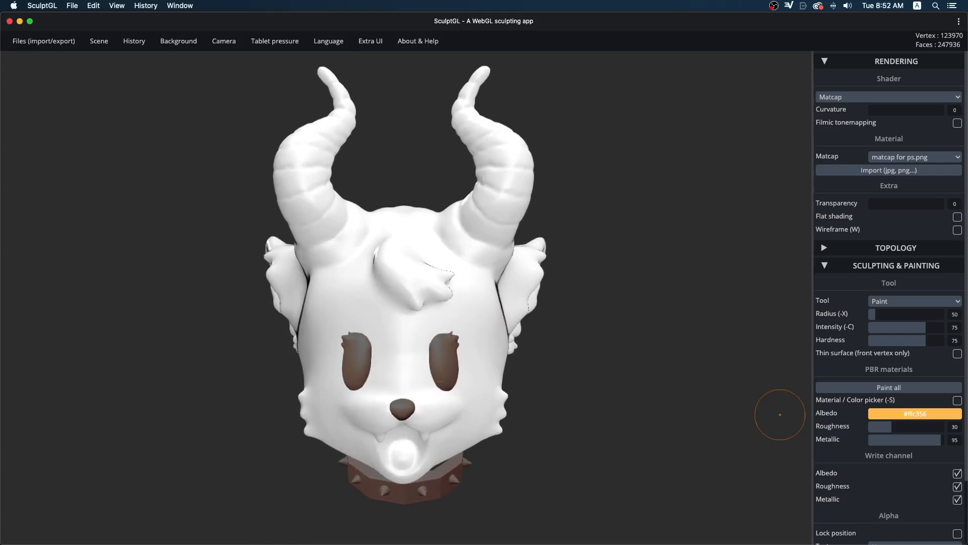
Step: Set the paint's albedo color to dark orange #b8690e
{"action": "left_click", "coordinate": [887, 411]}
{"action": "left_click_drag", "start_coordinate": [914, 447], "coordinate": [926, 467]}
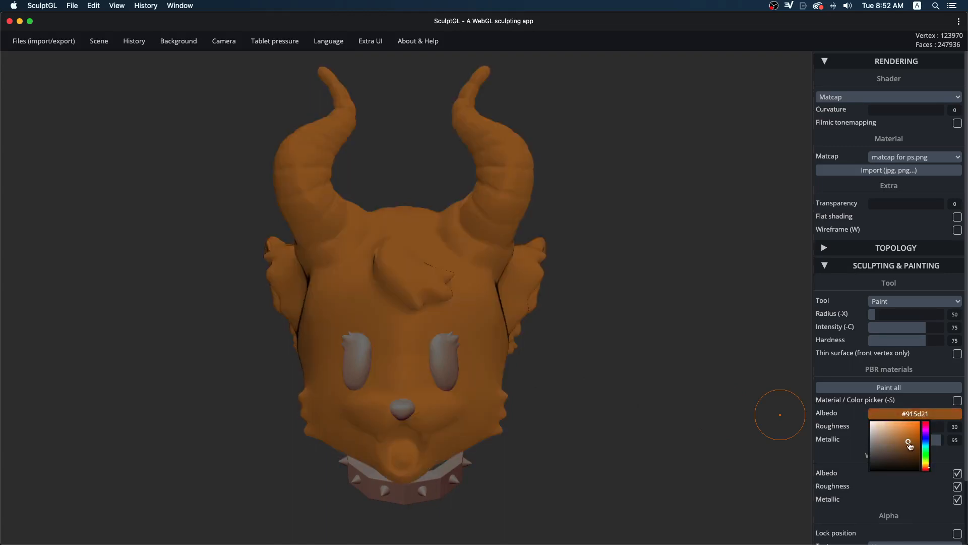
{"action": "left_click", "coordinate": [913, 437]}
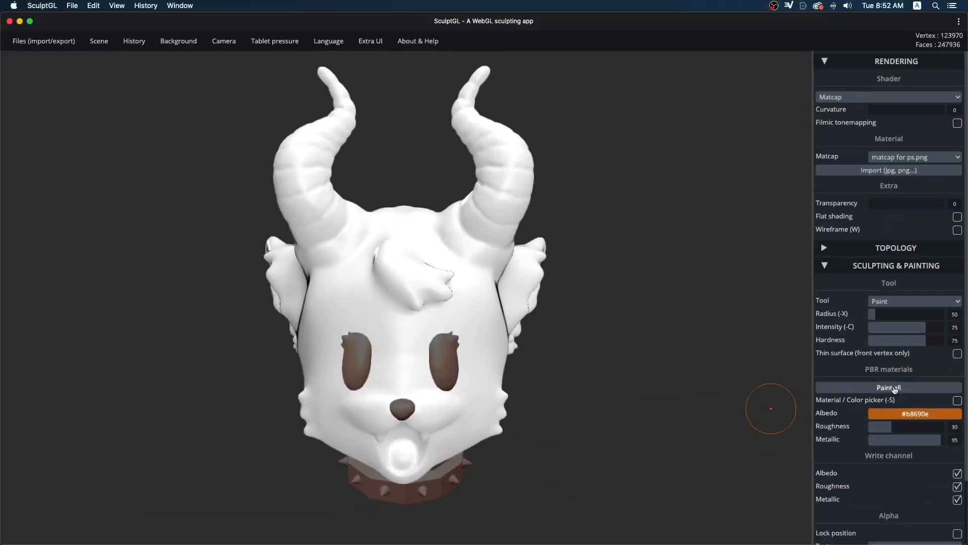
Step: Fill the whole head with the dark orange albedo and set the paint color to pink #cc54b2
{"action": "left_click", "coordinate": [893, 388]}
{"action": "mouse_move", "coordinate": [607, 383]}
{"action": "left_mouse_down"}
{"action": "mouse_move", "coordinate": [703, 374]}
{"action": "mouse_move", "coordinate": [724, 391]}
{"action": "mouse_move", "coordinate": [581, 309]}
{"action": "mouse_move", "coordinate": [452, 391]}
{"action": "mouse_move", "coordinate": [232, 383]}
{"action": "mouse_move", "coordinate": [443, 392]}
{"action": "mouse_move", "coordinate": [515, 354]}
{"action": "mouse_move", "coordinate": [460, 384]}
{"action": "mouse_move", "coordinate": [500, 380]}
{"action": "left_mouse_up"}
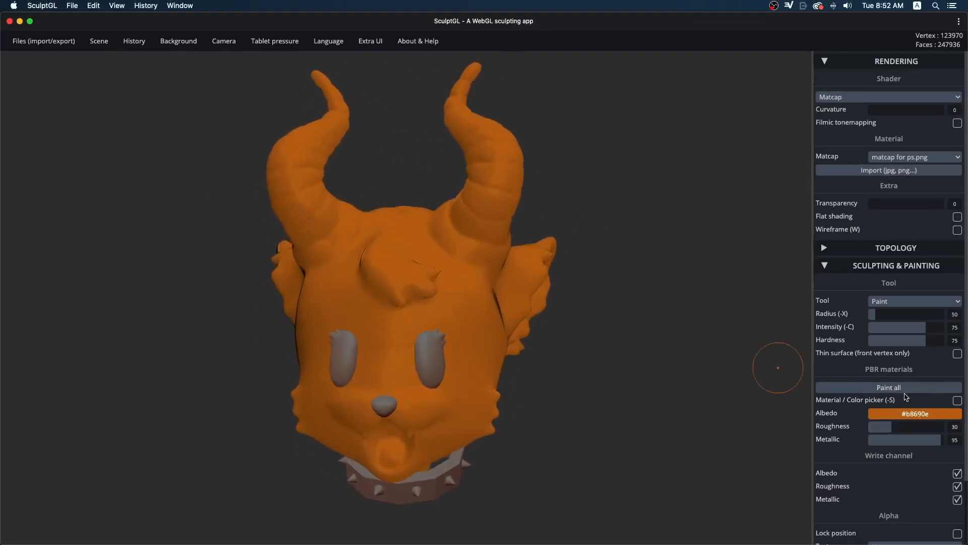
{"action": "left_click", "coordinate": [925, 414]}
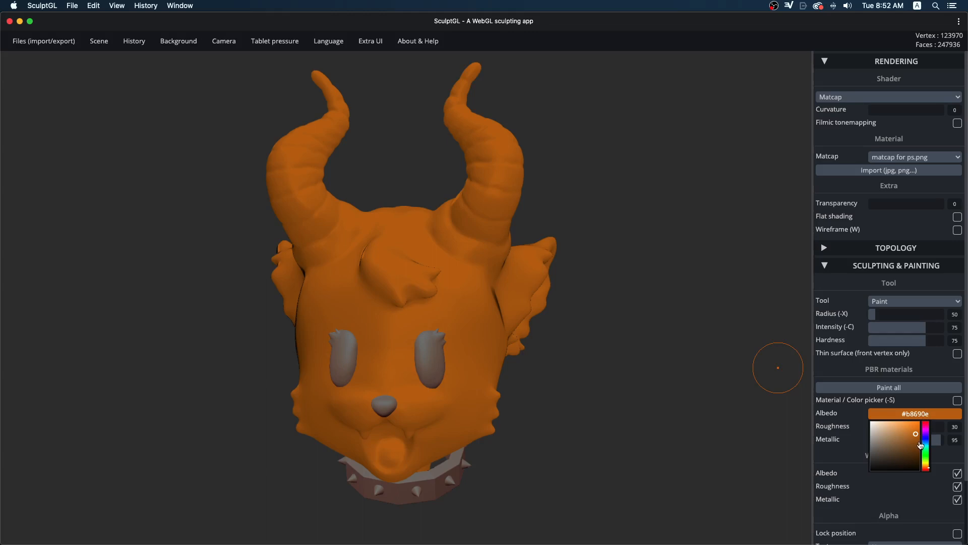
{"action": "mouse_move", "coordinate": [915, 448]}
{"action": "left_mouse_down"}
{"action": "mouse_move", "coordinate": [925, 430]}
{"action": "mouse_move", "coordinate": [901, 435]}
{"action": "left_mouse_up"}
{"action": "left_click", "coordinate": [926, 460]}
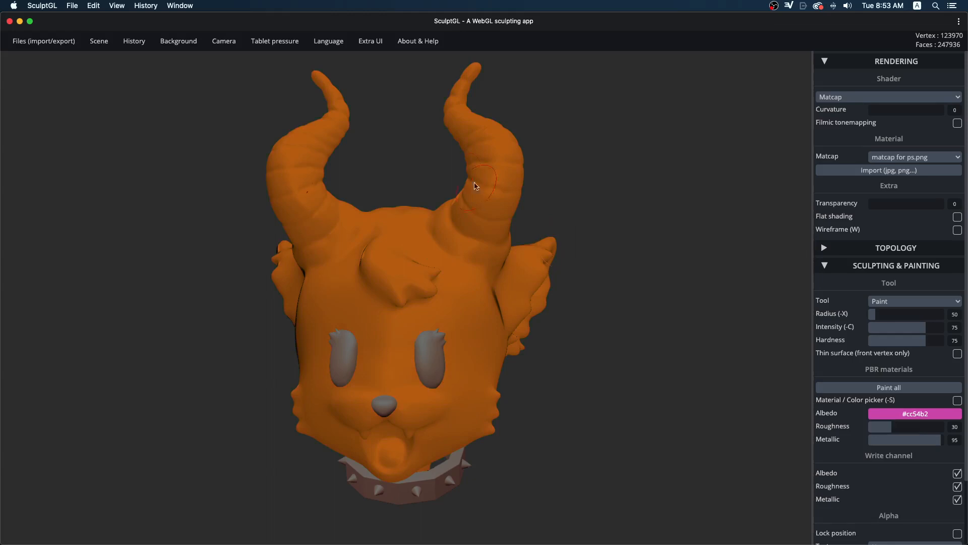
Step: Paint the front of both horns pink up toward the tips, with intensity set to 31 and hardness to 47
{"action": "left_click_drag", "start_coordinate": [590, 138], "coordinate": [517, 169]}
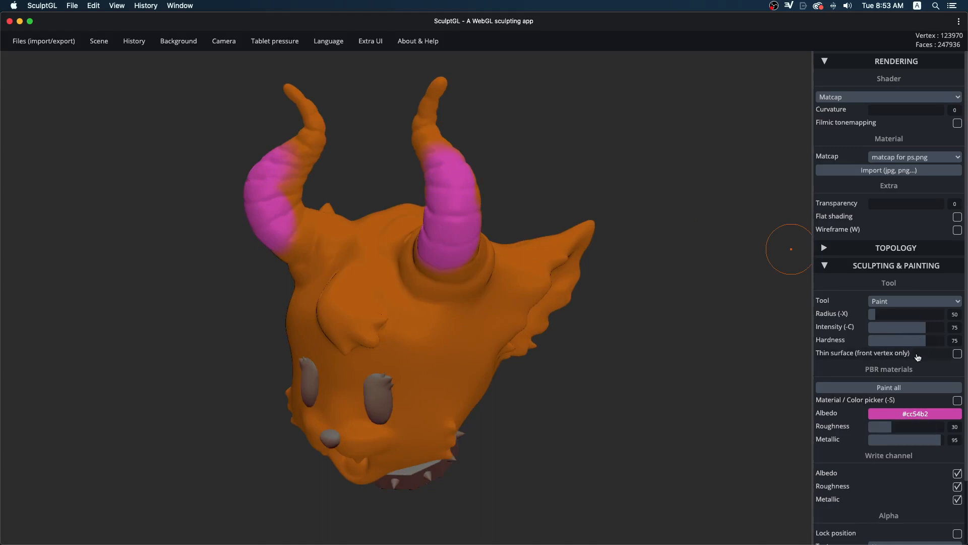
{"action": "left_click_drag", "start_coordinate": [920, 328], "coordinate": [905, 342]}
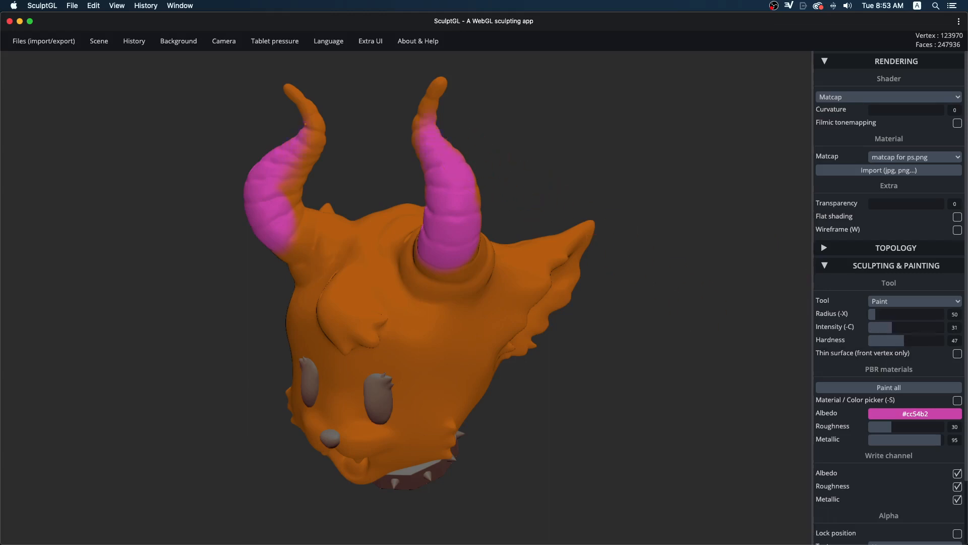
{"action": "left_click_drag", "start_coordinate": [530, 143], "coordinate": [587, 134]}
{"action": "left_click_drag", "start_coordinate": [484, 144], "coordinate": [464, 132]}
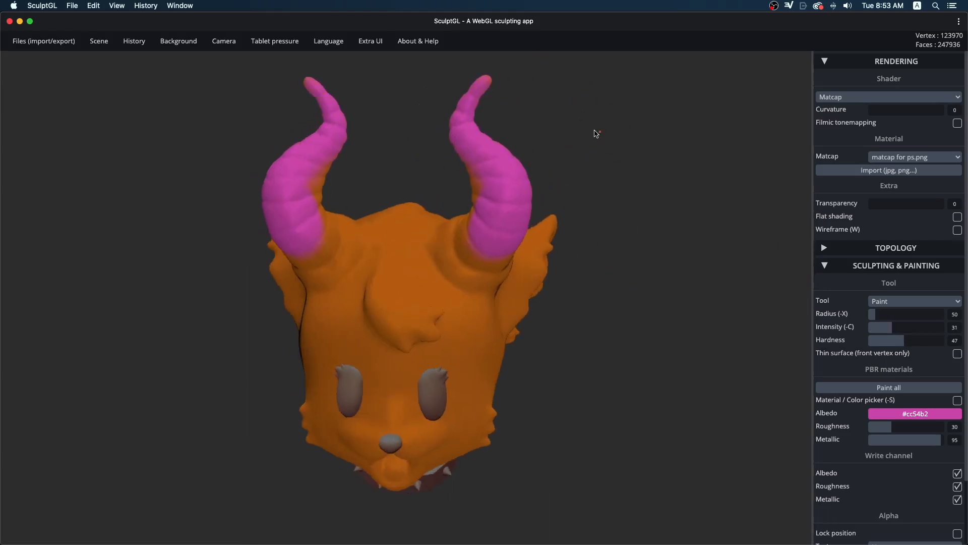
Step: Paint the sides and tips of both horns pink, reducing the brush radius to 29
{"action": "left_click_drag", "start_coordinate": [594, 134], "coordinate": [287, 153]}
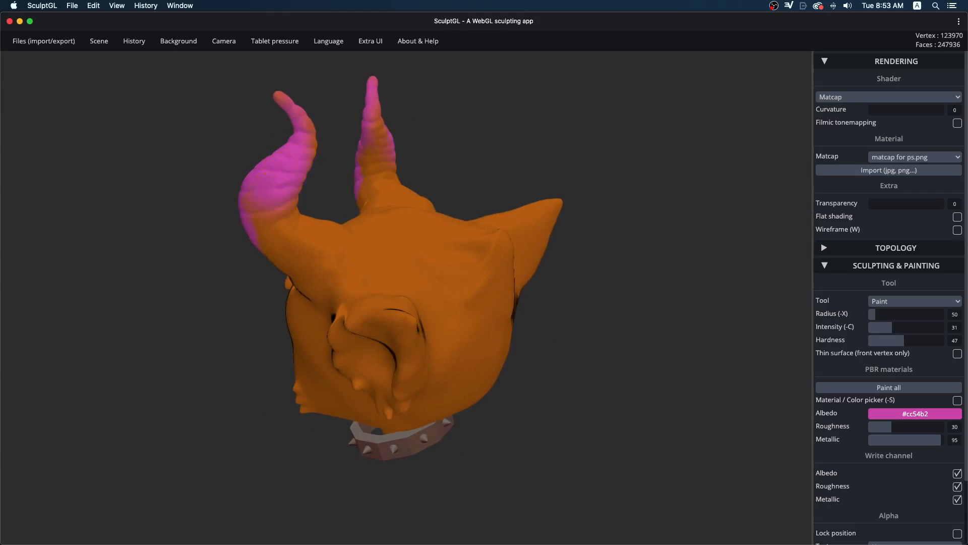
{"action": "left_click_drag", "start_coordinate": [179, 206], "coordinate": [356, 173]}
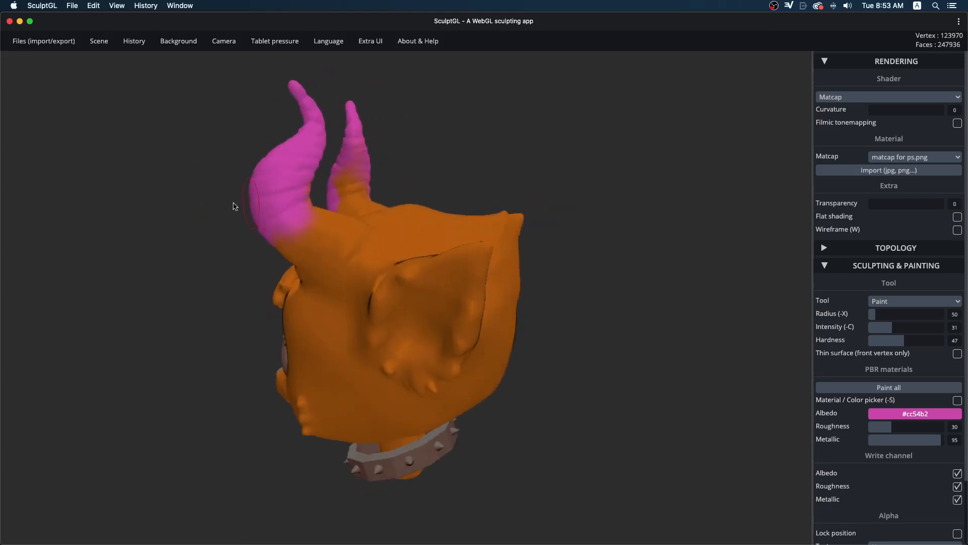
{"action": "left_click_drag", "start_coordinate": [235, 206], "coordinate": [432, 150]}
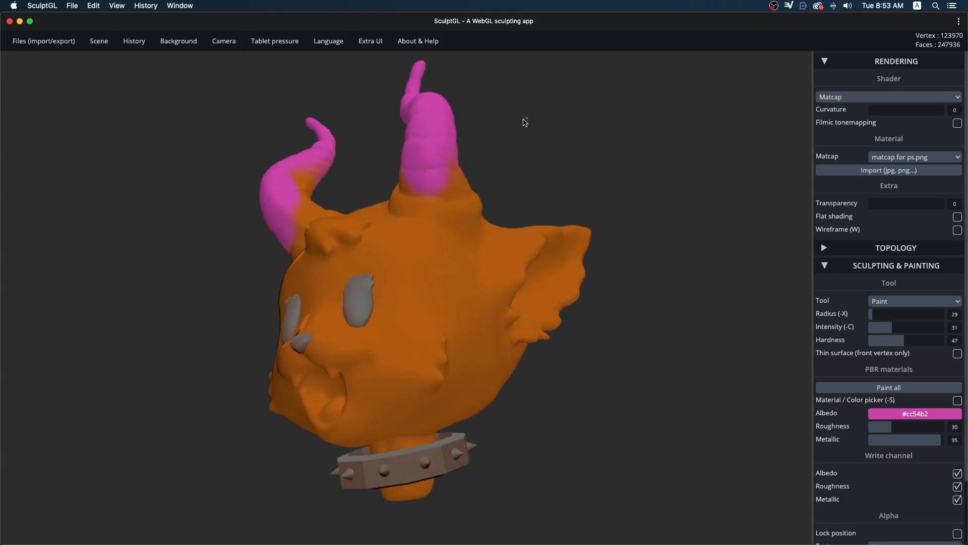
{"action": "left_click_drag", "start_coordinate": [525, 122], "coordinate": [371, 201]}
{"action": "left_click_drag", "start_coordinate": [458, 147], "coordinate": [605, 126]}
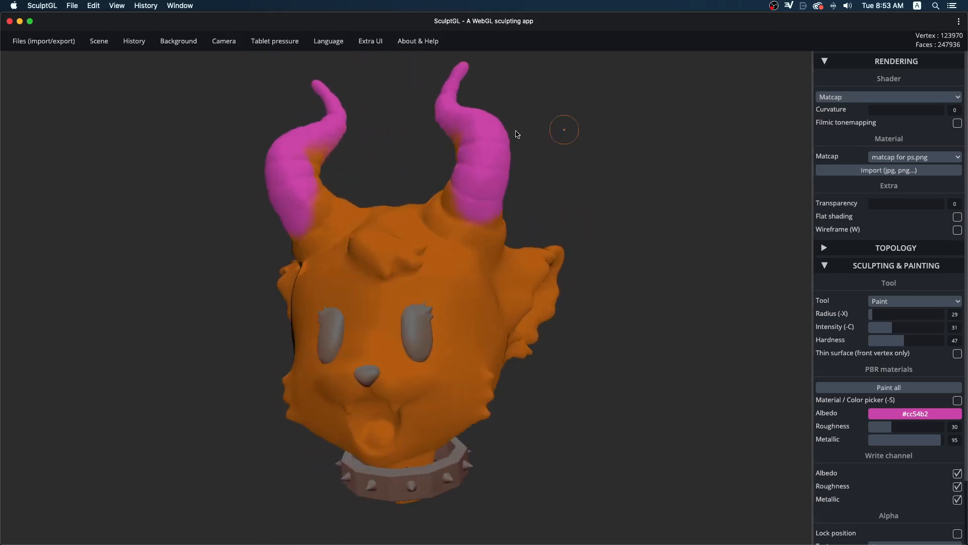
Step: Cover the remaining orange on the backs and inner sides of both horns with pink down to their bases
{"action": "left_click_drag", "start_coordinate": [373, 148], "coordinate": [638, 222]}
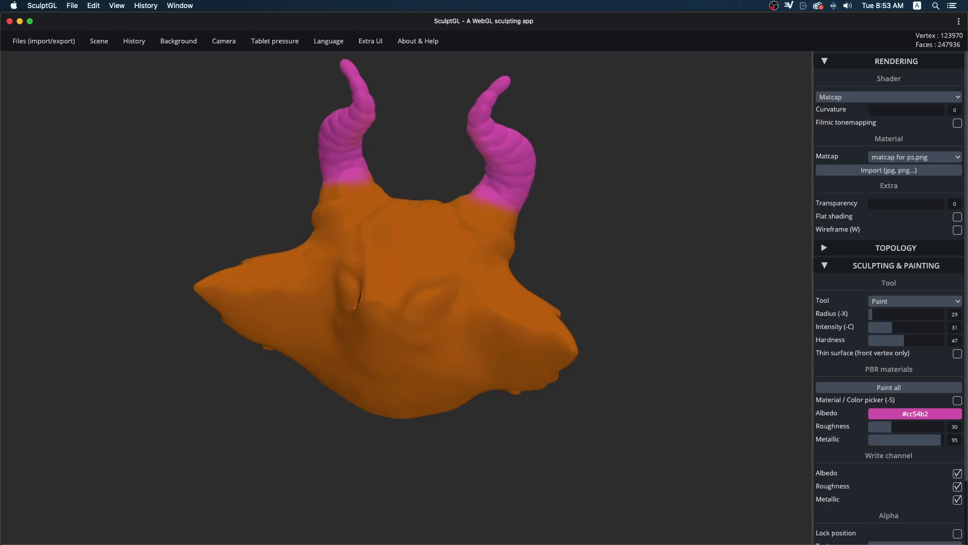
{"action": "left_click_drag", "start_coordinate": [543, 211], "coordinate": [482, 204]}
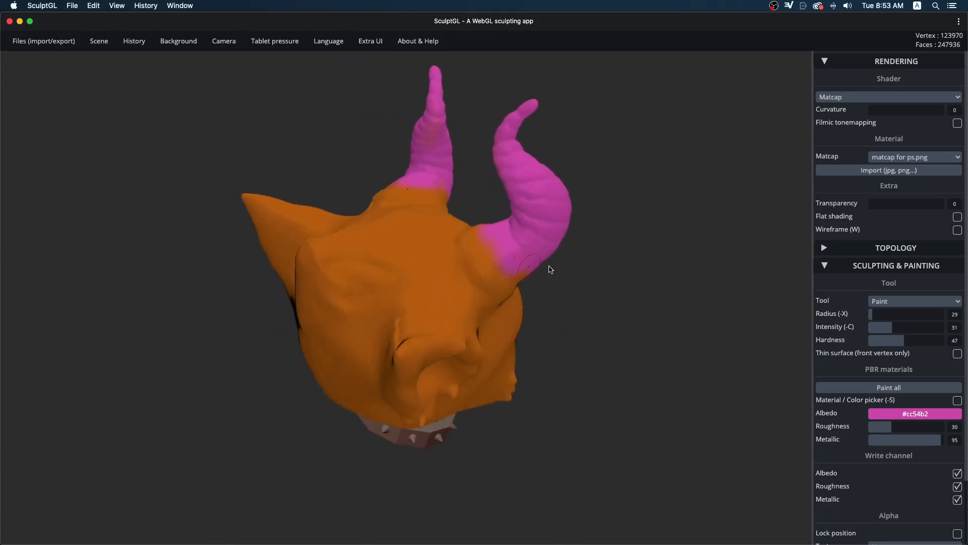
{"action": "left_click_drag", "start_coordinate": [550, 269], "coordinate": [519, 216]}
{"action": "left_click_drag", "start_coordinate": [636, 179], "coordinate": [444, 167]}
{"action": "left_click_drag", "start_coordinate": [654, 158], "coordinate": [368, 181]}
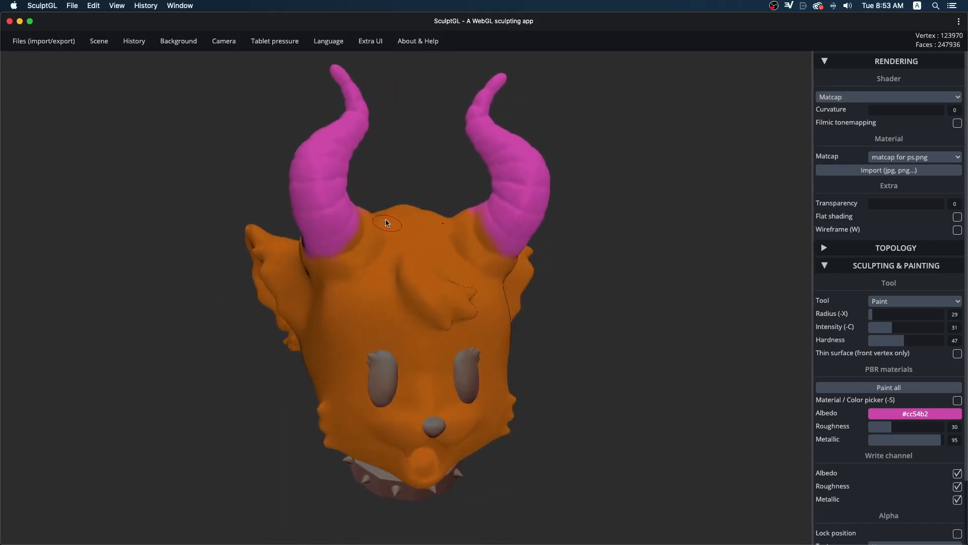
Step: Try masking the skin at the horn bases with short strokes and undo them
{"action": "left_click", "coordinate": [882, 302]}
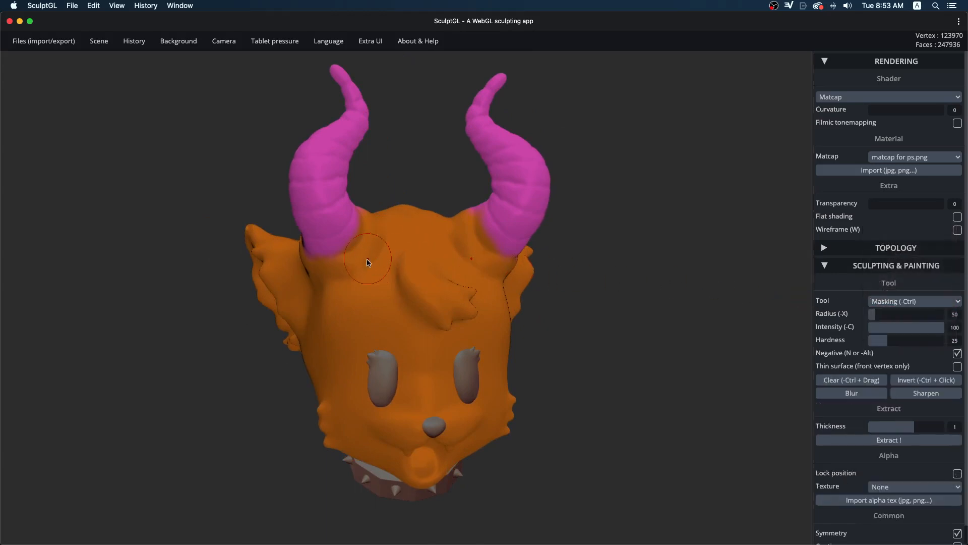
{"action": "mouse_move", "coordinate": [368, 263]}
{"action": "left_mouse_down"}
{"action": "mouse_move", "coordinate": [364, 272]}
{"action": "mouse_move", "coordinate": [375, 262]}
{"action": "left_mouse_up"}
{"action": "key", "text": "ctrl+z"}
{"action": "mouse_move", "coordinate": [371, 254]}
{"action": "left_mouse_down", "text": "ctrl"}
{"action": "mouse_move", "coordinate": [386, 281]}
{"action": "mouse_move", "coordinate": [395, 276]}
{"action": "left_mouse_up", "text": "ctrl"}
{"action": "key", "text": "ctrl+z"}
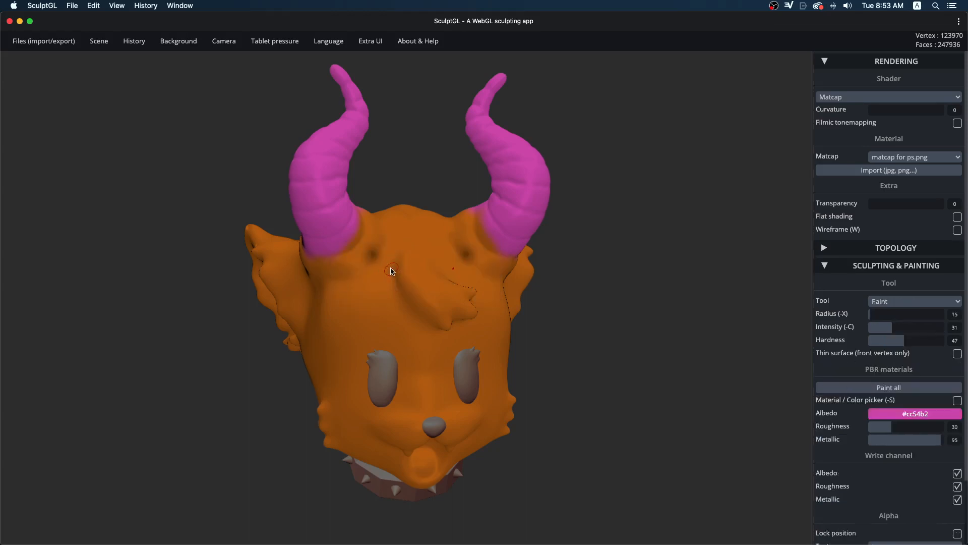
{"action": "key", "text": "ctrl"}
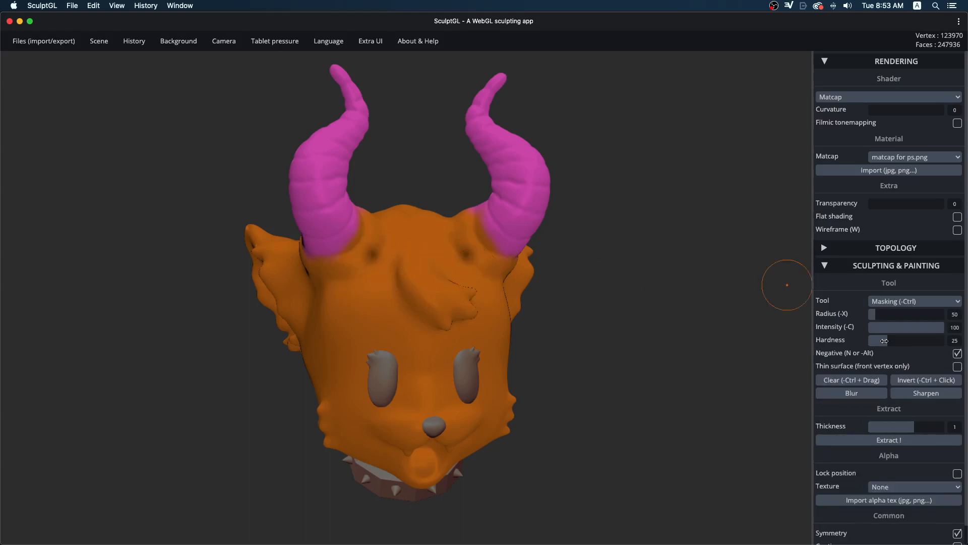
Step: Switch to the Masking tool and set its hardness to 60
{"action": "left_click", "coordinate": [907, 301]}
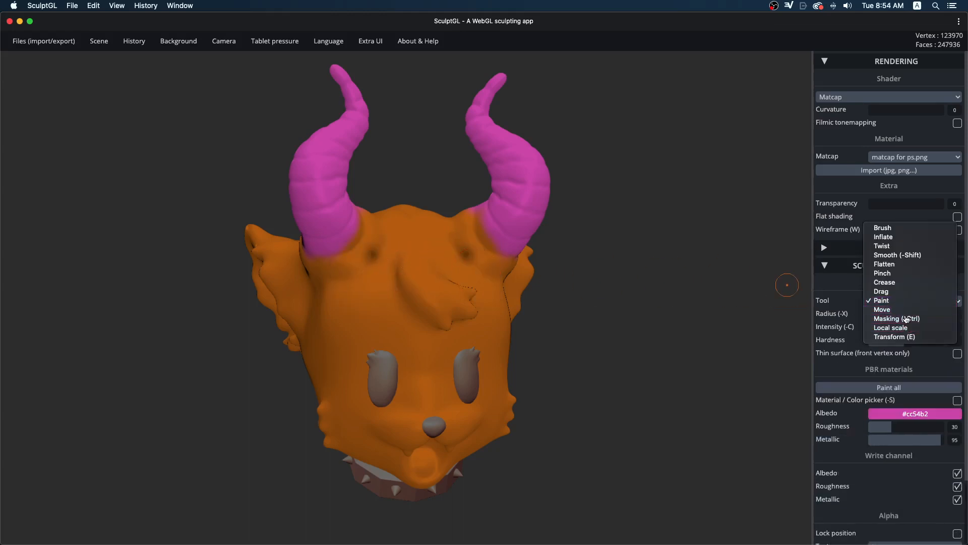
{"action": "left_click", "coordinate": [904, 307]}
{"action": "left_click", "coordinate": [903, 309]}
{"action": "left_click", "coordinate": [903, 311]}
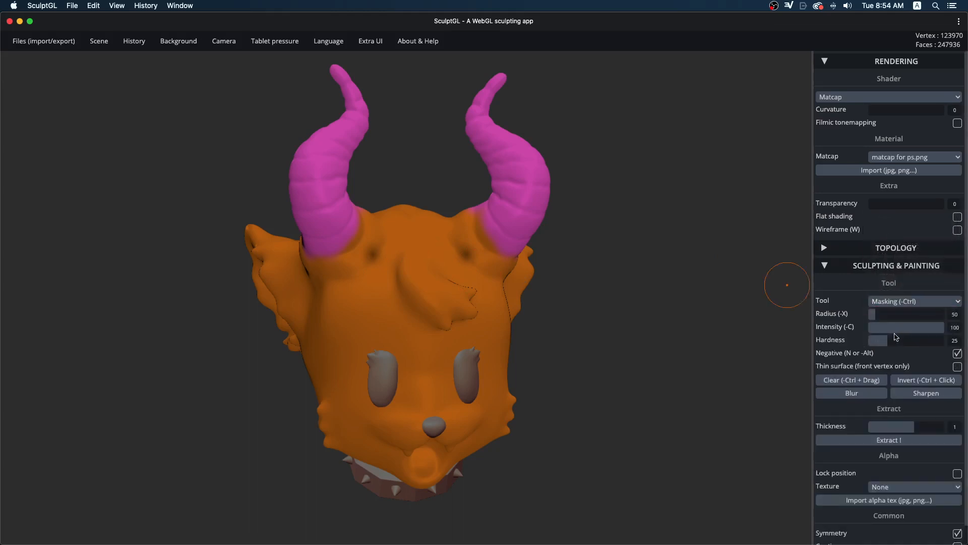
{"action": "left_click_drag", "start_coordinate": [915, 338], "coordinate": [914, 339]}
Step: Mask the skin along the front and outer side of both horn bases with a brush radius of 23
{"action": "mouse_move", "coordinate": [383, 254]}
{"action": "left_mouse_down"}
{"action": "mouse_move", "coordinate": [372, 281]}
{"action": "mouse_move", "coordinate": [401, 259]}
{"action": "mouse_move", "coordinate": [356, 252]}
{"action": "mouse_move", "coordinate": [333, 285]}
{"action": "left_mouse_up"}
{"action": "key", "text": "super+z"}
{"action": "key", "text": "x"}
{"action": "mouse_move", "coordinate": [192, 327]}
{"action": "left_mouse_down"}
{"action": "mouse_move", "coordinate": [345, 358]}
{"action": "mouse_move", "coordinate": [364, 267]}
{"action": "mouse_move", "coordinate": [413, 307]}
{"action": "mouse_move", "coordinate": [441, 293]}
{"action": "left_mouse_up"}
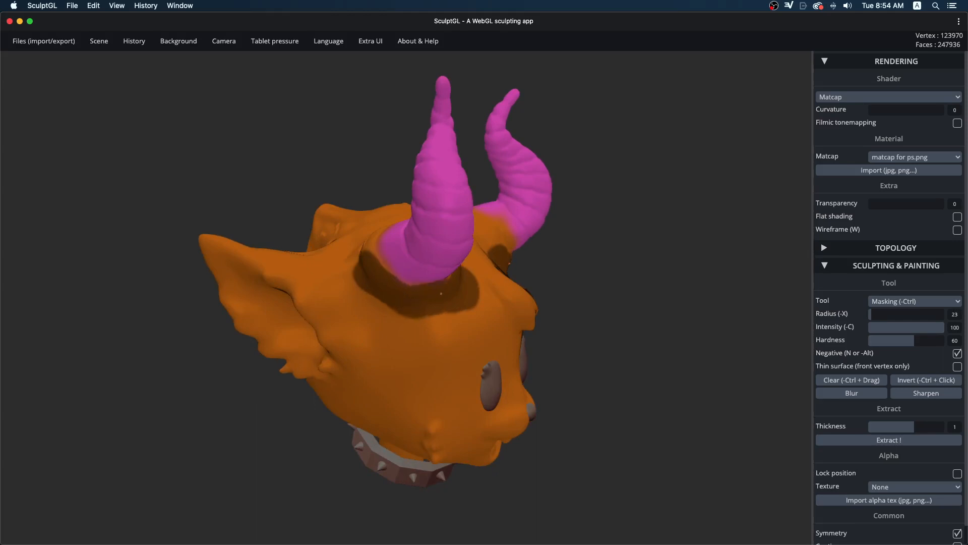
Step: Extend the mask around the back of both horn bases
{"action": "left_click_drag", "start_coordinate": [635, 281], "coordinate": [602, 353]}
{"action": "mouse_move", "coordinate": [474, 249]}
{"action": "left_mouse_down"}
{"action": "mouse_move", "coordinate": [488, 256]}
{"action": "mouse_move", "coordinate": [461, 229]}
{"action": "left_mouse_up"}
{"action": "mouse_move", "coordinate": [624, 280]}
{"action": "left_mouse_down"}
{"action": "mouse_move", "coordinate": [615, 343]}
{"action": "mouse_move", "coordinate": [657, 365]}
{"action": "left_mouse_up"}
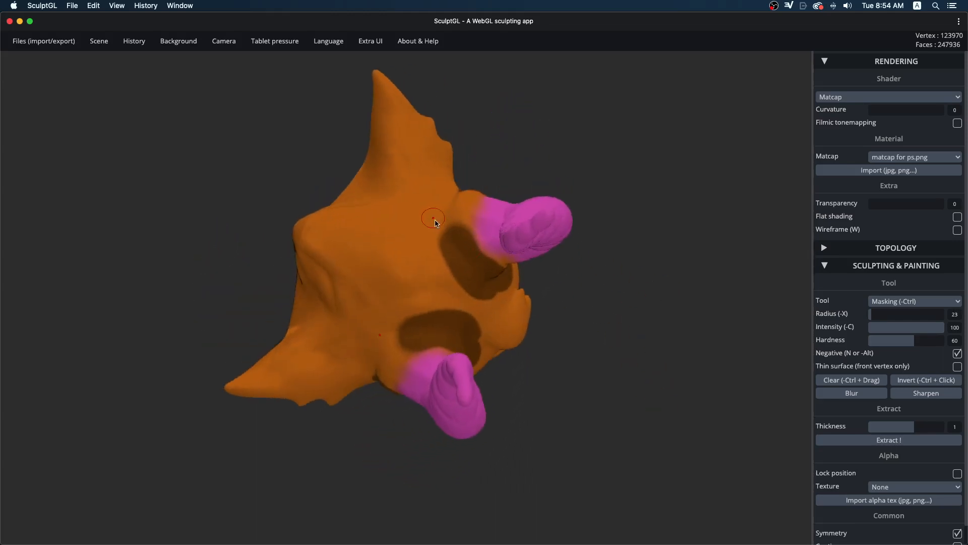
{"action": "left_click_drag", "start_coordinate": [459, 215], "coordinate": [454, 204]}
{"action": "mouse_move", "coordinate": [685, 232]}
{"action": "left_mouse_down"}
{"action": "mouse_move", "coordinate": [369, 117]}
{"action": "mouse_move", "coordinate": [675, 303]}
{"action": "mouse_move", "coordinate": [460, 233]}
{"action": "left_mouse_up"}
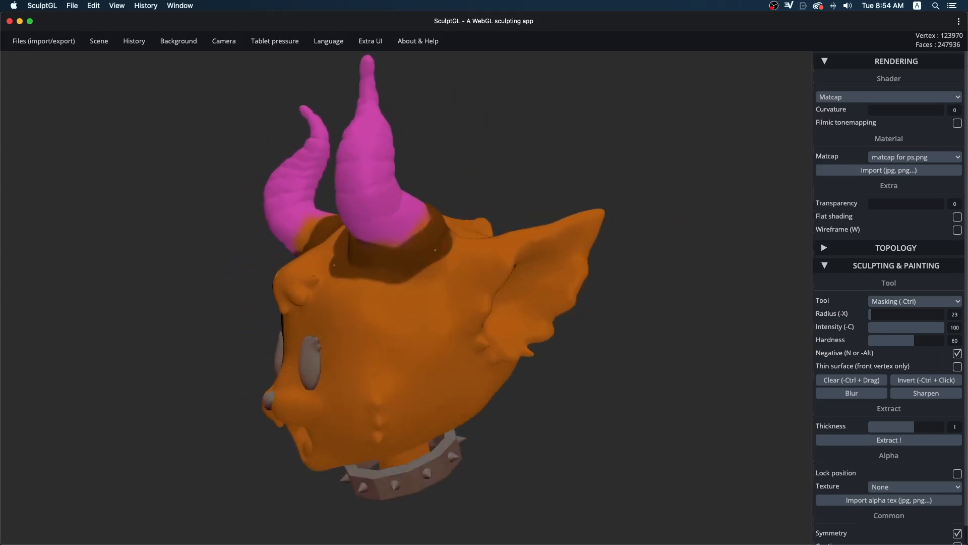
Step: Close the remaining gaps in the mask rings at the front and inner edges of the horn bases
{"action": "left_click_drag", "start_coordinate": [137, 283], "coordinate": [245, 342]}
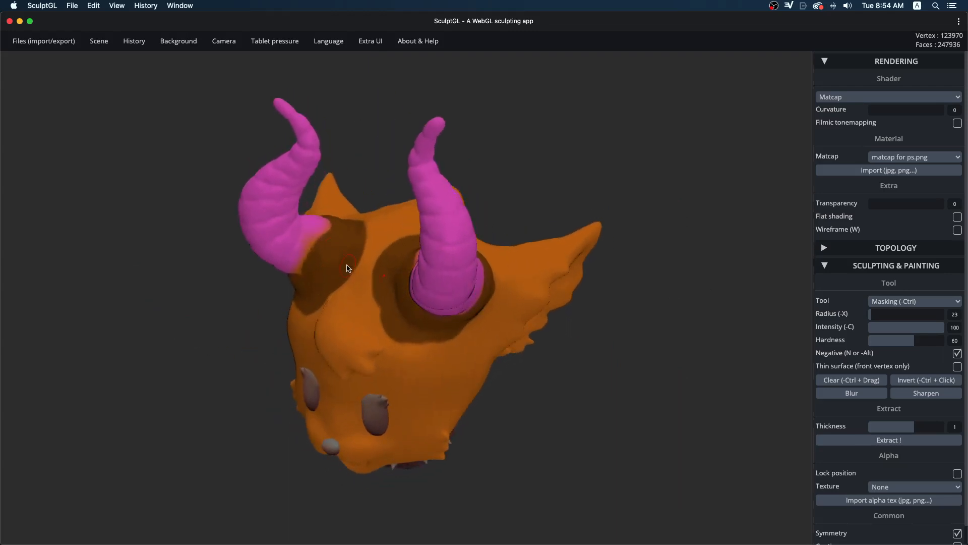
{"action": "left_click_drag", "start_coordinate": [355, 263], "coordinate": [332, 268]}
{"action": "left_click_drag", "start_coordinate": [225, 415], "coordinate": [492, 250]}
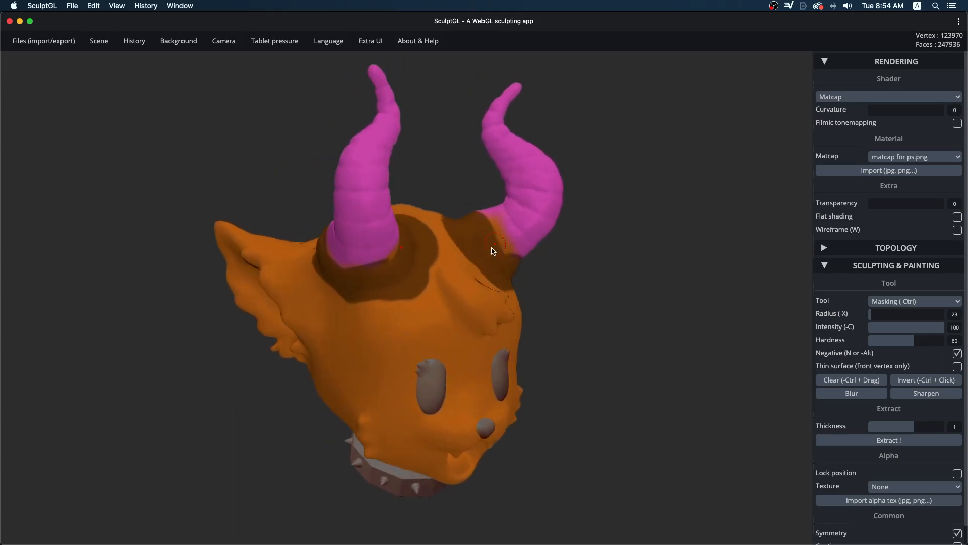
{"action": "left_click_drag", "start_coordinate": [624, 316], "coordinate": [494, 280]}
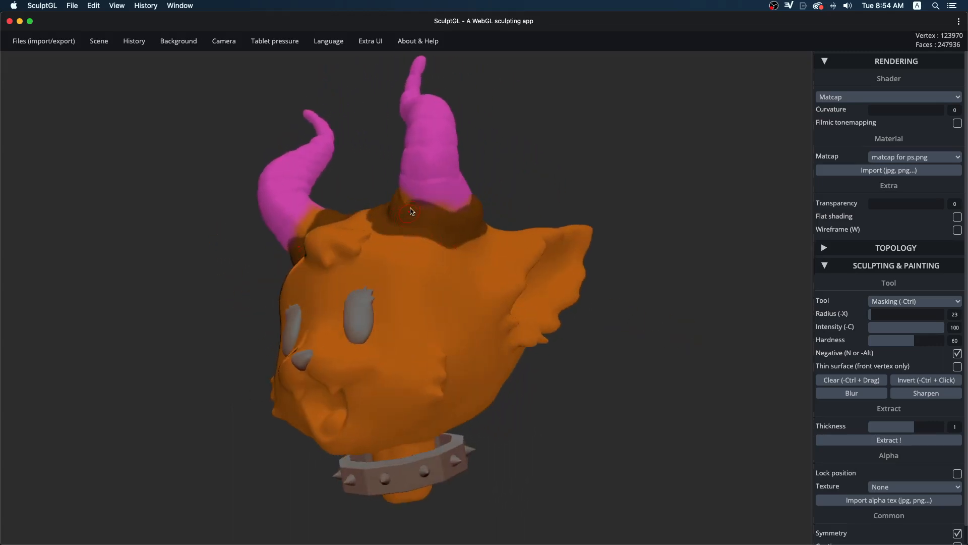
{"action": "left_click_drag", "start_coordinate": [581, 228], "coordinate": [701, 282]}
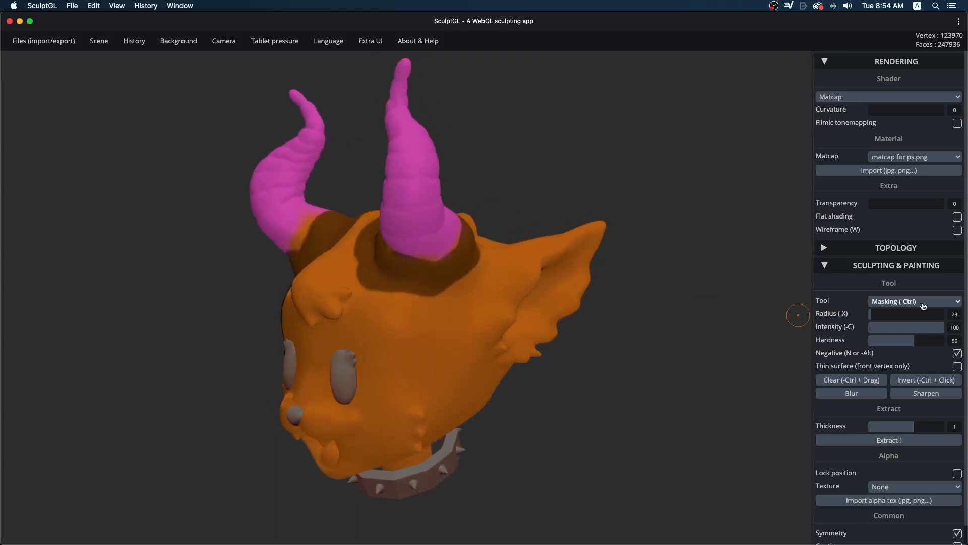
Step: Paint the unmasked horn bases pink right up to the mask edge with the Paint tool and clear the mask
{"action": "left_click", "coordinate": [920, 301]}
{"action": "left_click", "coordinate": [888, 283]}
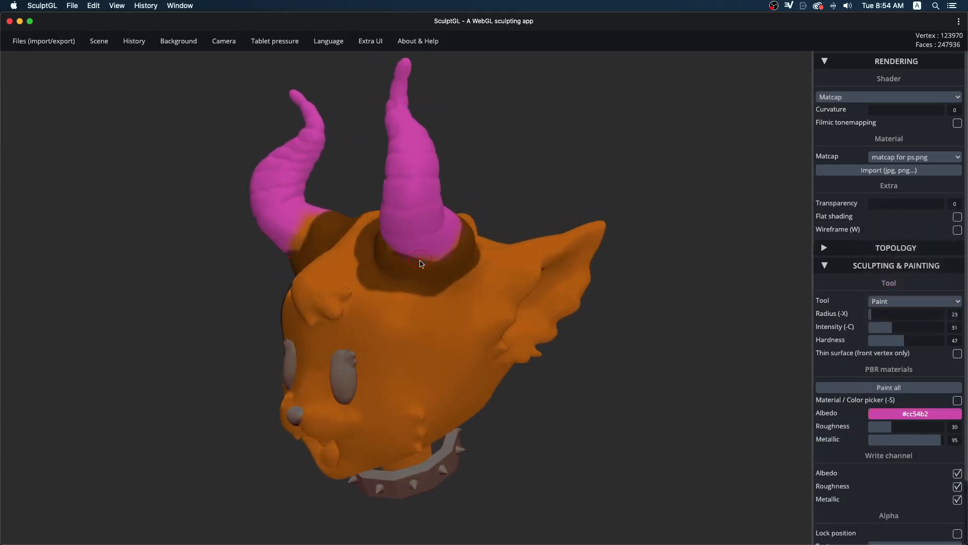
{"action": "left_click_drag", "start_coordinate": [529, 174], "coordinate": [394, 287]}
{"action": "left_click_drag", "start_coordinate": [290, 295], "coordinate": [341, 269]}
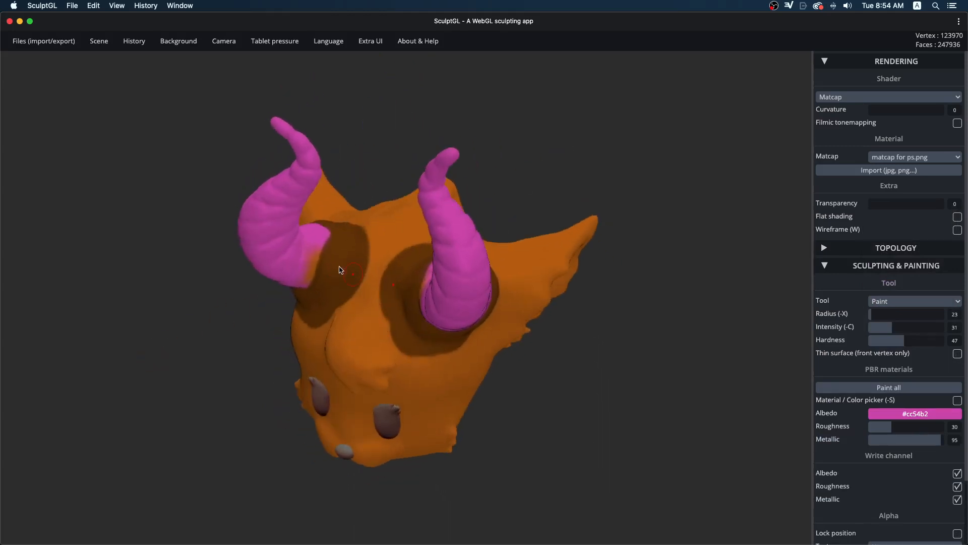
{"action": "left_click_drag", "start_coordinate": [285, 283], "coordinate": [330, 262]}
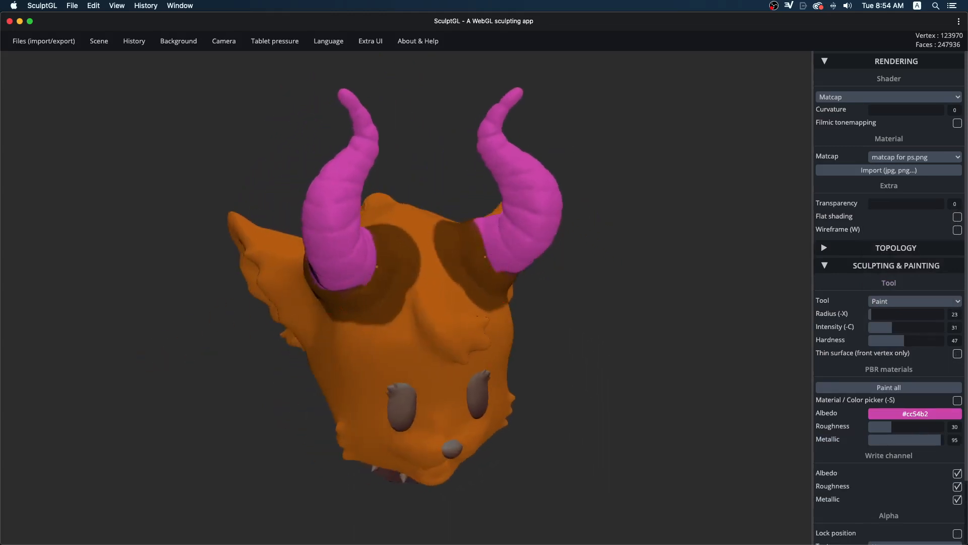
{"action": "left_click_drag", "start_coordinate": [578, 277], "coordinate": [455, 214]}
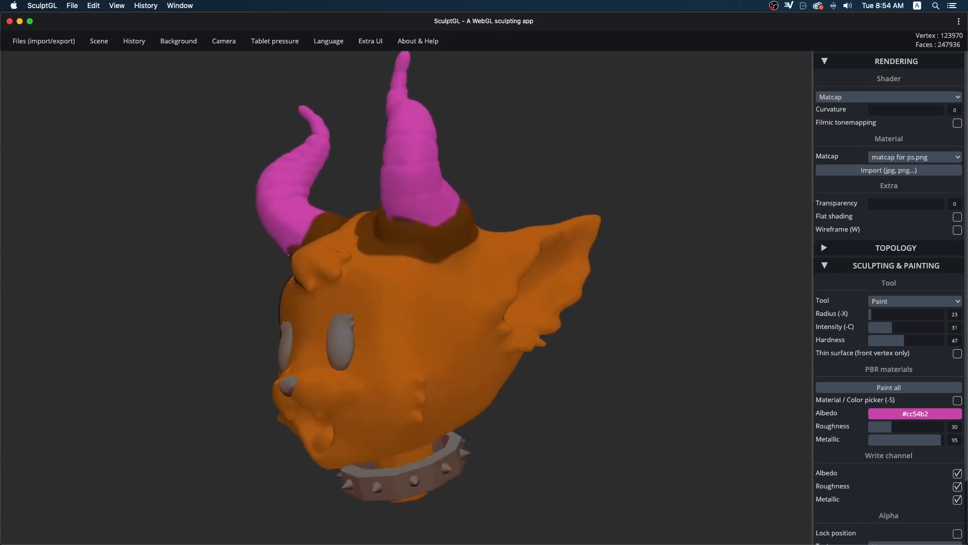
{"action": "mouse_move", "coordinate": [630, 223]}
{"action": "left_mouse_down"}
{"action": "mouse_move", "coordinate": [652, 246]}
{"action": "mouse_move", "coordinate": [694, 348]}
{"action": "left_mouse_up"}
{"action": "key", "text": "ctrl"}
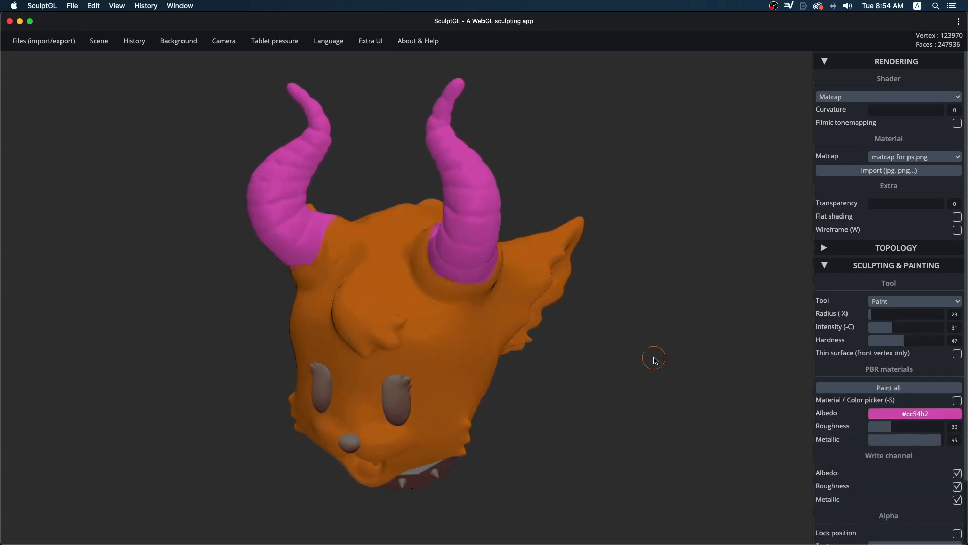
Step: Touch up the pink edge at the back of the horn base
{"action": "mouse_move", "coordinate": [636, 297]}
{"action": "left_mouse_down"}
{"action": "mouse_move", "coordinate": [696, 235]}
{"action": "mouse_move", "coordinate": [662, 228]}
{"action": "mouse_move", "coordinate": [646, 245]}
{"action": "mouse_move", "coordinate": [549, 177]}
{"action": "mouse_move", "coordinate": [582, 220]}
{"action": "mouse_move", "coordinate": [477, 194]}
{"action": "mouse_move", "coordinate": [382, 207]}
{"action": "mouse_move", "coordinate": [601, 238]}
{"action": "mouse_move", "coordinate": [642, 308]}
{"action": "mouse_move", "coordinate": [525, 413]}
{"action": "mouse_move", "coordinate": [316, 311]}
{"action": "mouse_move", "coordinate": [473, 287]}
{"action": "left_mouse_up"}
{"action": "key", "text": "ctrl"}
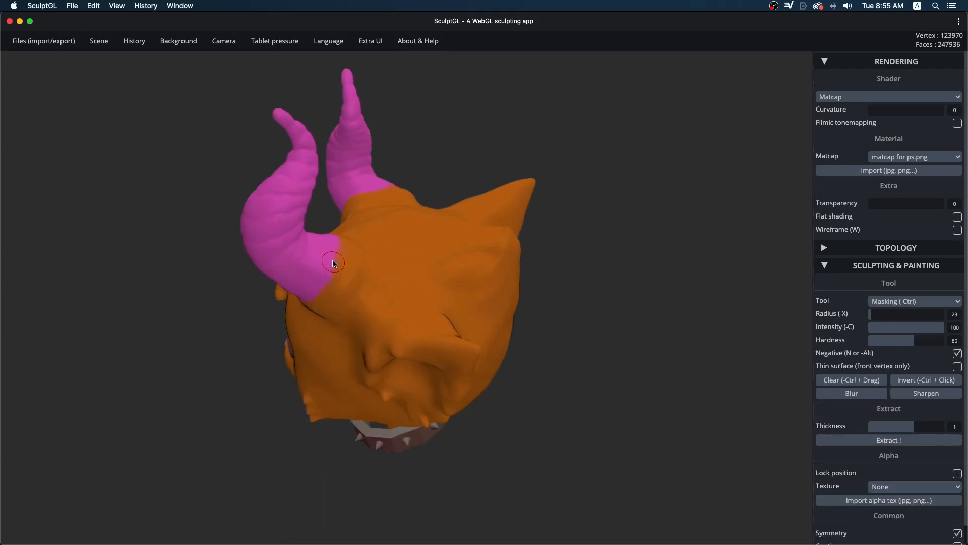
{"action": "left_click_drag", "start_coordinate": [329, 252], "coordinate": [327, 260]}
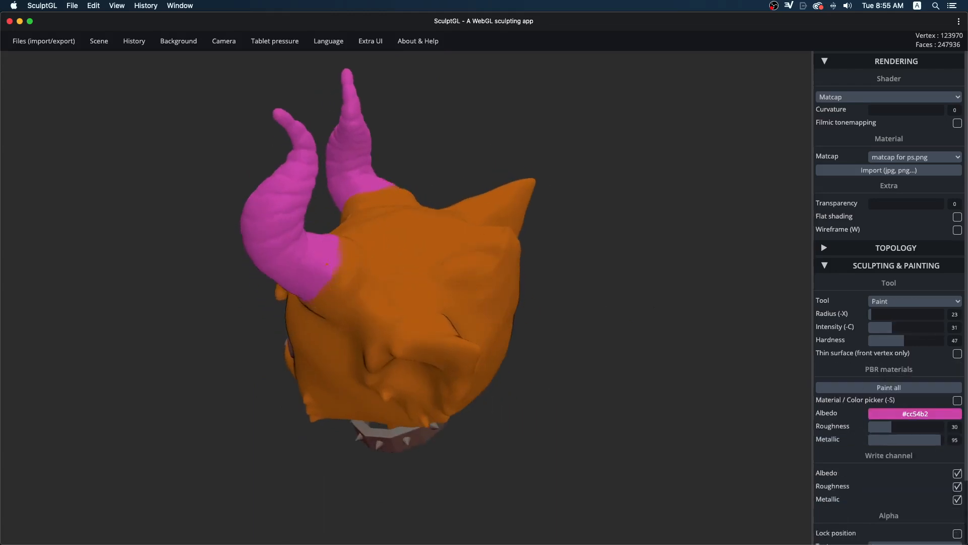
Step: Select the nose and fill it entirely with dark brown #421902
{"action": "left_click", "coordinate": [930, 413]}
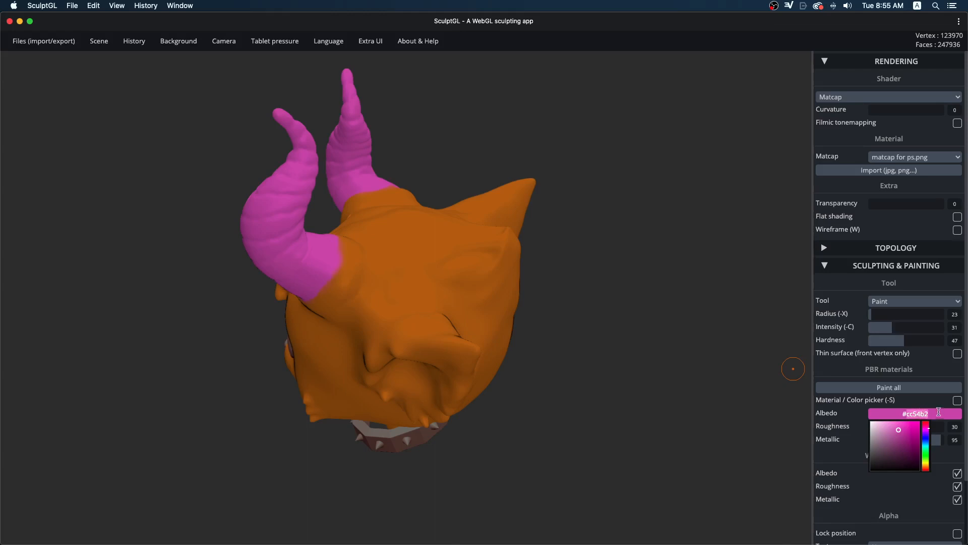
{"action": "left_click_drag", "start_coordinate": [626, 361], "coordinate": [682, 423]}
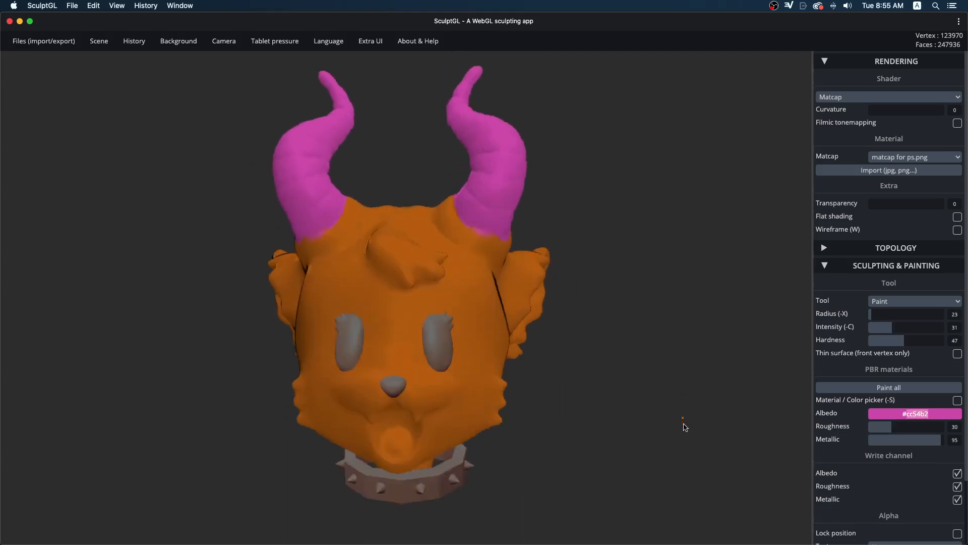
{"action": "left_click", "coordinate": [401, 406]}
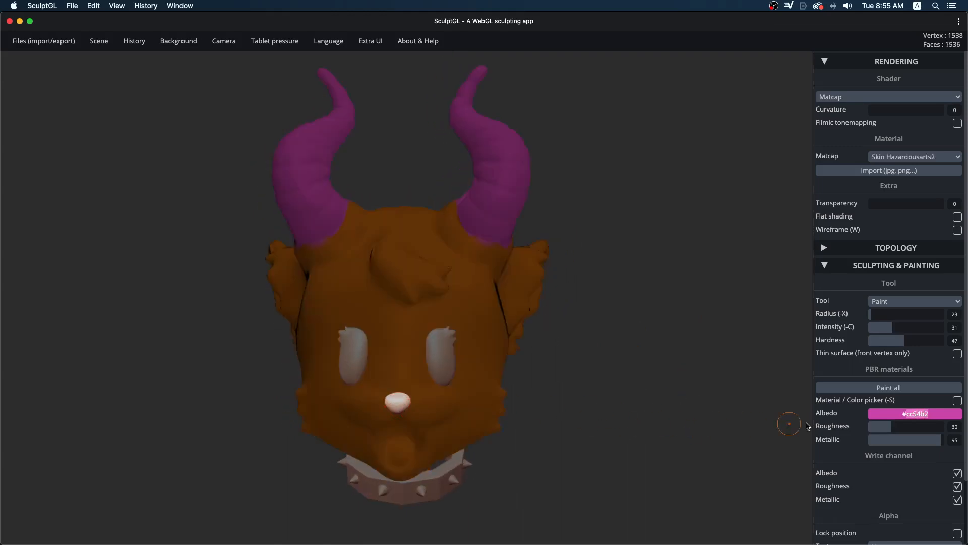
{"action": "mouse_move", "coordinate": [918, 418]}
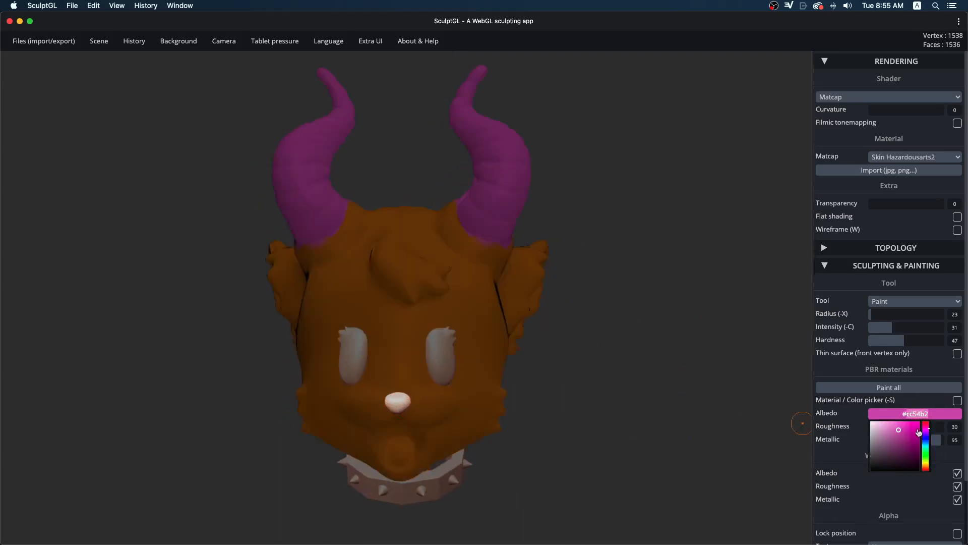
{"action": "mouse_move", "coordinate": [925, 458]}
{"action": "left_mouse_down"}
{"action": "mouse_move", "coordinate": [924, 468]}
{"action": "mouse_move", "coordinate": [918, 458]}
{"action": "left_mouse_up"}
{"action": "left_click", "coordinate": [889, 388]}
{"action": "mouse_move", "coordinate": [665, 426]}
{"action": "left_mouse_down"}
{"action": "mouse_move", "coordinate": [634, 398]}
{"action": "mouse_move", "coordinate": [713, 447]}
{"action": "left_mouse_up"}
Step: Try the imported sample3.jpg matcap on the eyes and view the head from different angles
{"action": "left_click", "coordinate": [438, 320]}
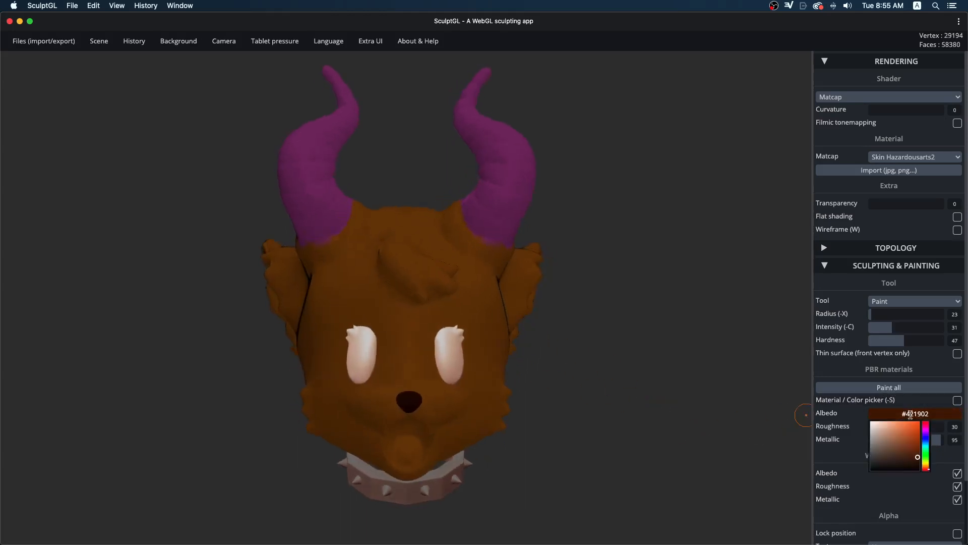
{"action": "left_click", "coordinate": [888, 157]}
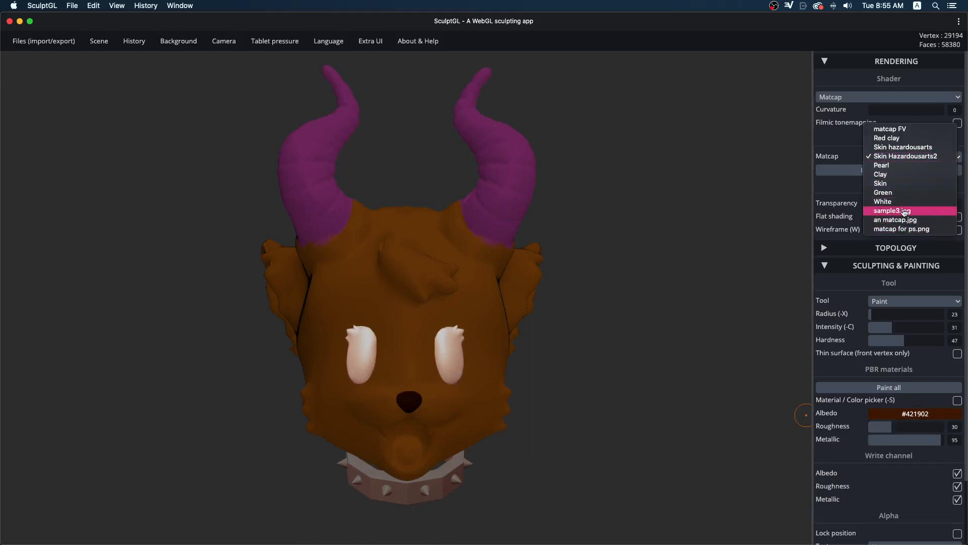
{"action": "left_click", "coordinate": [892, 211]}
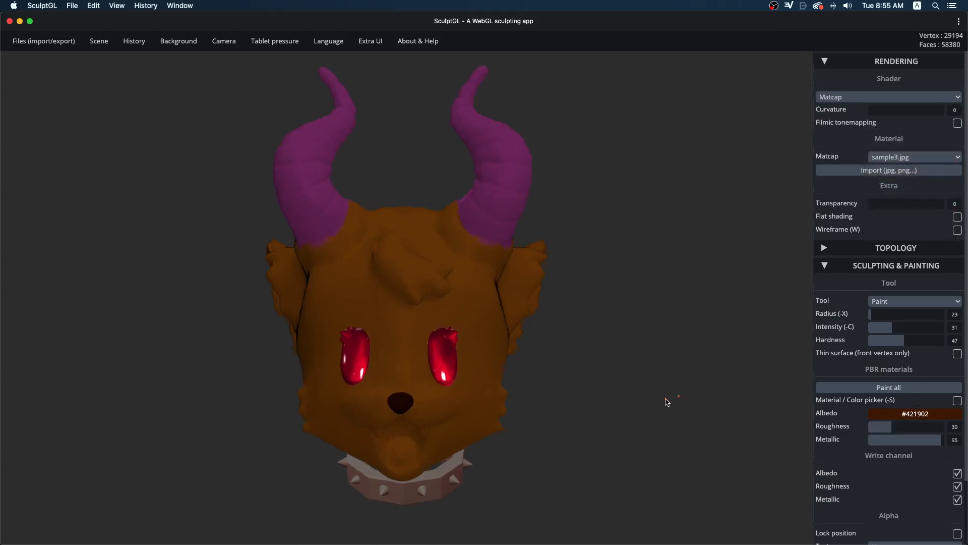
{"action": "left_click_drag", "start_coordinate": [666, 401], "coordinate": [644, 426]}
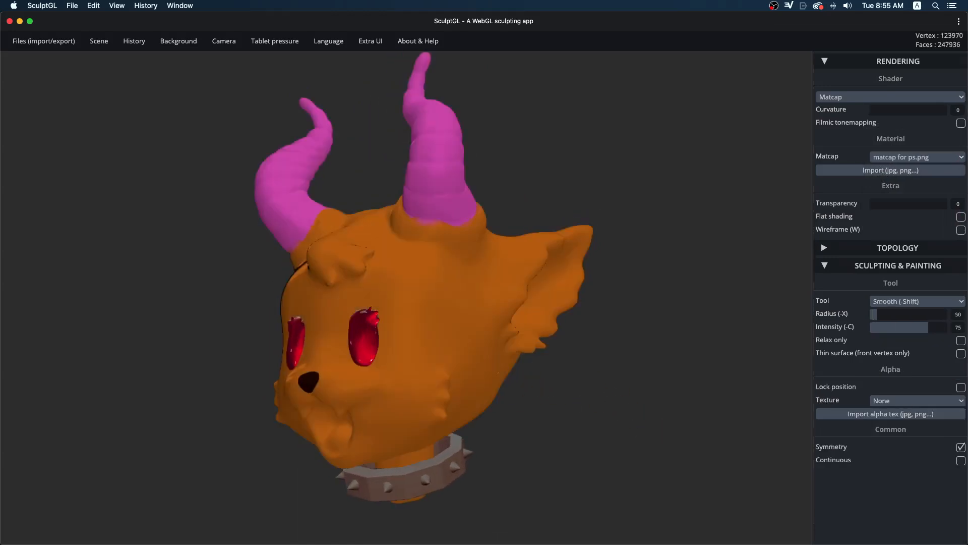
{"action": "mouse_move", "coordinate": [542, 396]}
{"action": "left_mouse_down"}
{"action": "mouse_move", "coordinate": [679, 469]}
{"action": "mouse_move", "coordinate": [736, 456]}
{"action": "mouse_move", "coordinate": [726, 461]}
{"action": "left_mouse_up"}
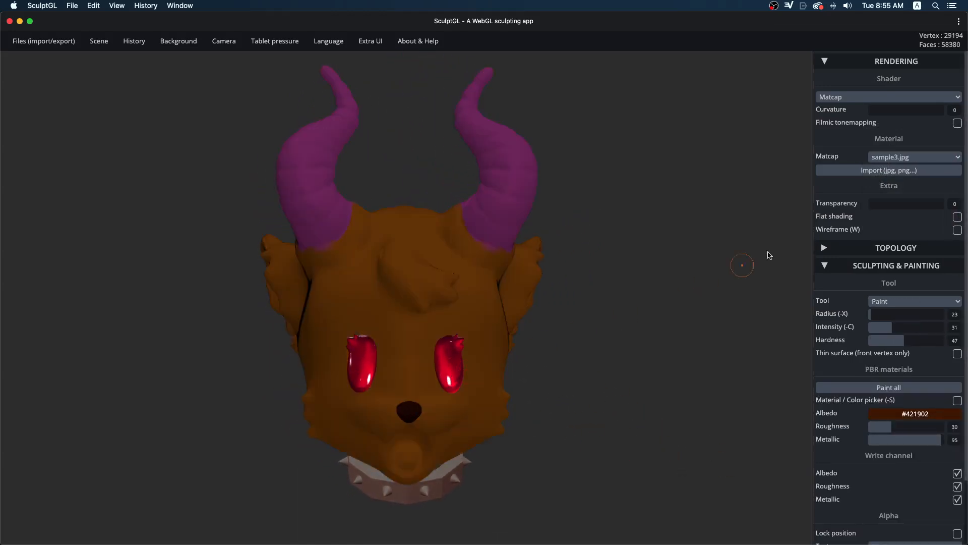
Step: Apply the matcap for ps.png material to the eyes and fill them entirely with dark navy #020e1f
{"action": "left_click", "coordinate": [905, 157]}
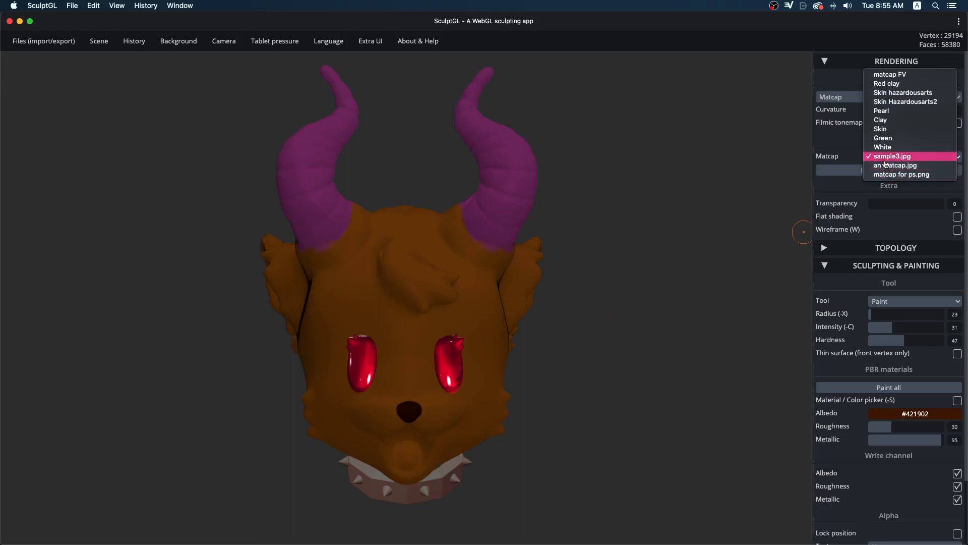
{"action": "left_click", "coordinate": [901, 174]}
{"action": "left_click_drag", "start_coordinate": [538, 474], "coordinate": [717, 460]}
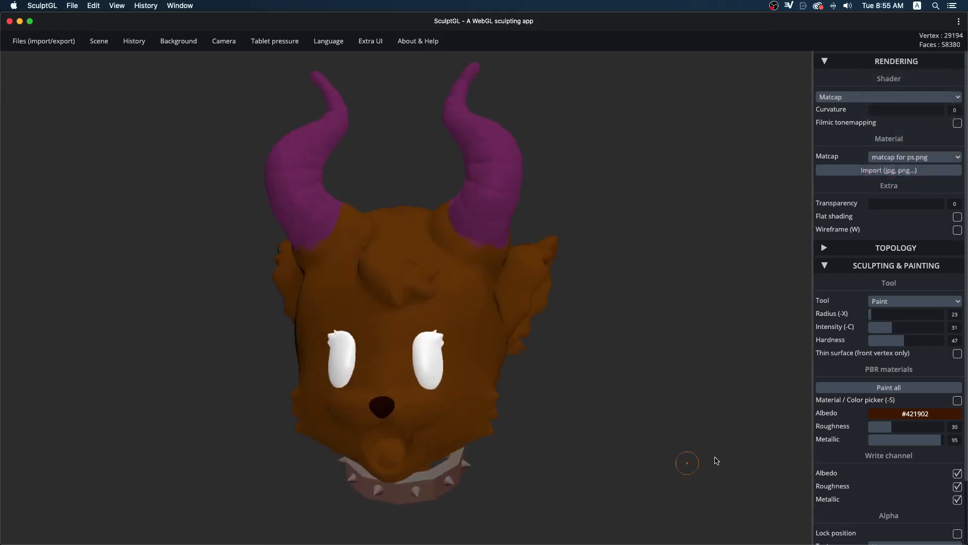
{"action": "left_click", "coordinate": [919, 412]}
{"action": "left_click_drag", "start_coordinate": [923, 445], "coordinate": [923, 440]}
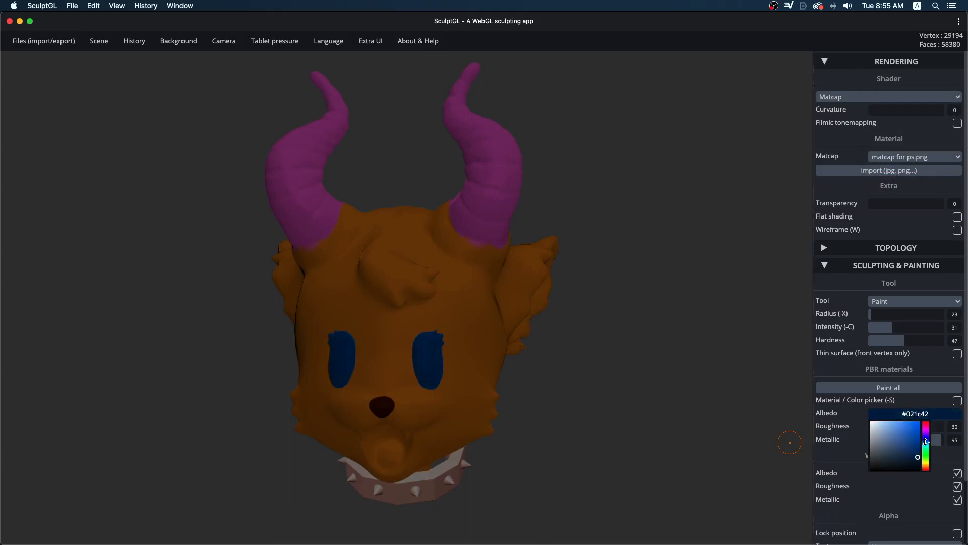
{"action": "left_click", "coordinate": [912, 461]}
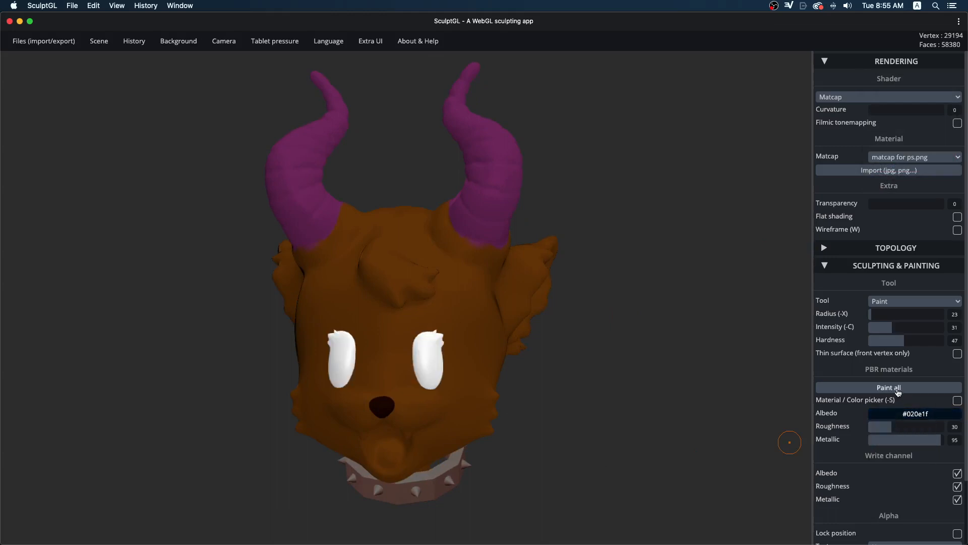
{"action": "left_click_drag", "start_coordinate": [709, 438], "coordinate": [628, 383]}
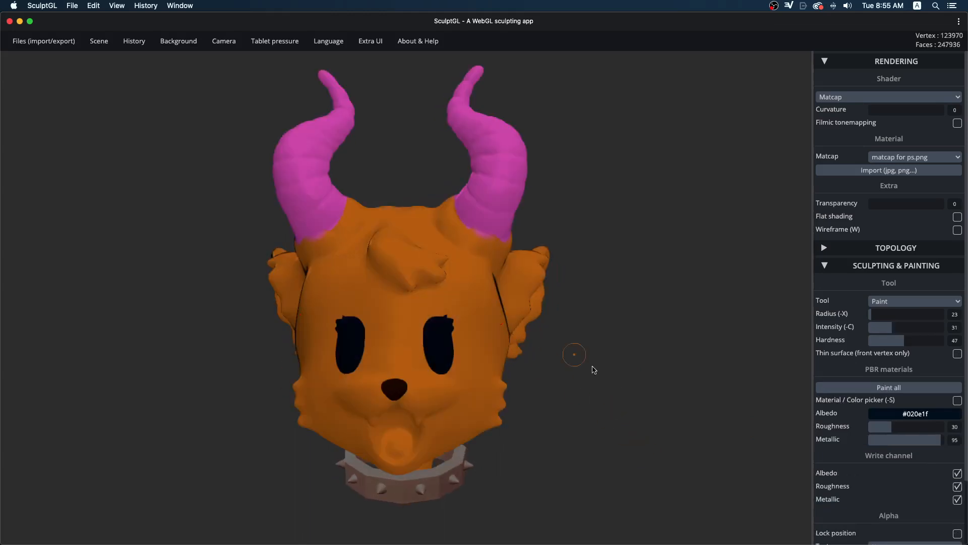
Step: Soften the Paint brush to radius 74, intensity 14 and hardness 12 and try brown #613d1c shading inside the ear
{"action": "mouse_move", "coordinate": [592, 367]}
{"action": "left_mouse_down"}
{"action": "mouse_move", "coordinate": [734, 397]}
{"action": "mouse_move", "coordinate": [698, 411]}
{"action": "mouse_move", "coordinate": [683, 448]}
{"action": "mouse_move", "coordinate": [743, 426]}
{"action": "mouse_move", "coordinate": [465, 385]}
{"action": "mouse_move", "coordinate": [240, 432]}
{"action": "mouse_move", "coordinate": [262, 434]}
{"action": "left_mouse_up"}
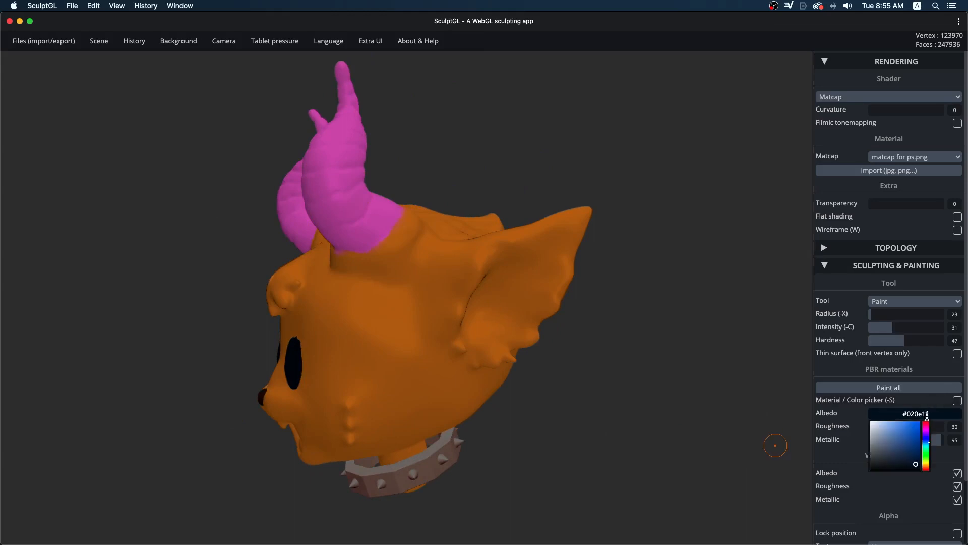
{"action": "mouse_move", "coordinate": [923, 414]}
{"action": "left_click_drag", "start_coordinate": [926, 465], "coordinate": [906, 453]}
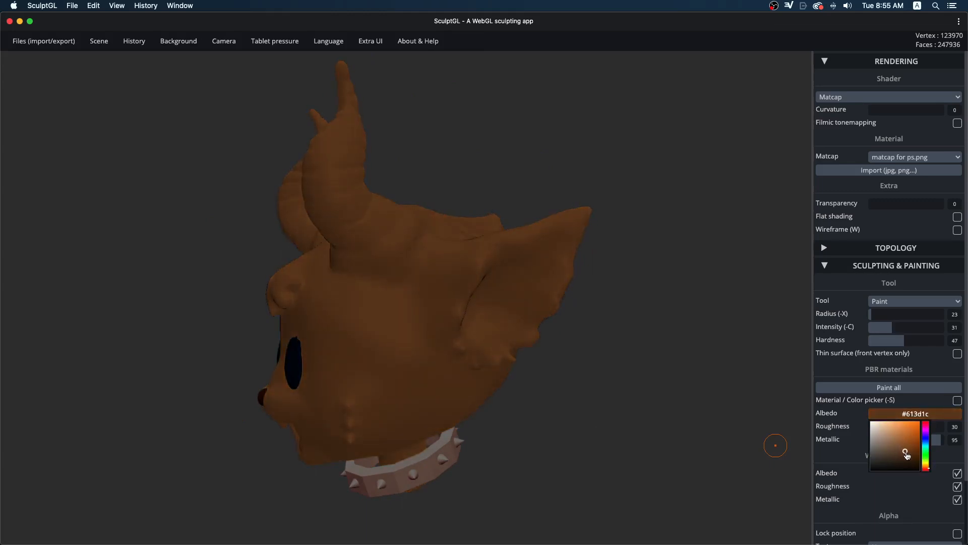
{"action": "left_click_drag", "start_coordinate": [698, 374], "coordinate": [613, 353]}
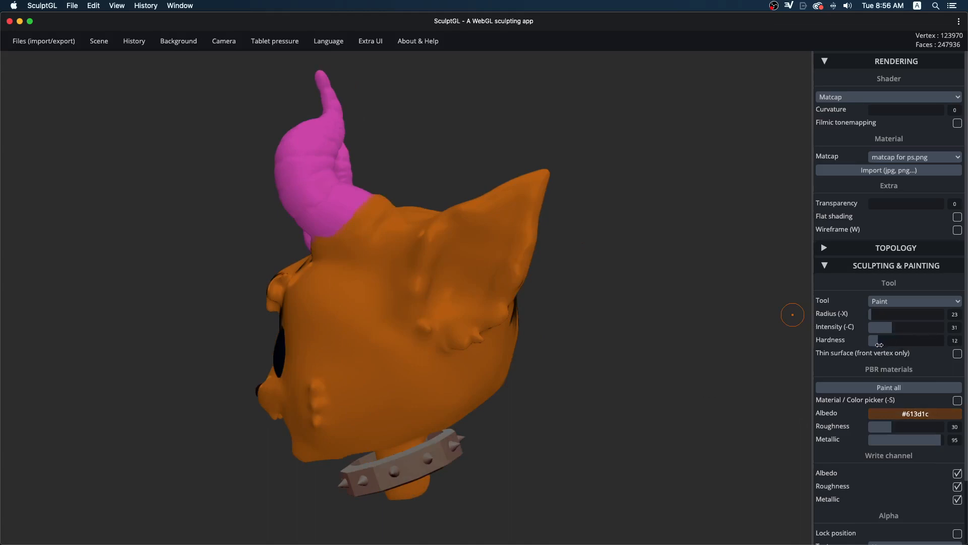
{"action": "left_click_drag", "start_coordinate": [880, 329], "coordinate": [879, 329]}
{"action": "mouse_move", "coordinate": [455, 282]}
{"action": "left_mouse_down"}
{"action": "mouse_move", "coordinate": [440, 286]}
{"action": "mouse_move", "coordinate": [462, 285]}
{"action": "mouse_move", "coordinate": [453, 250]}
{"action": "left_mouse_up"}
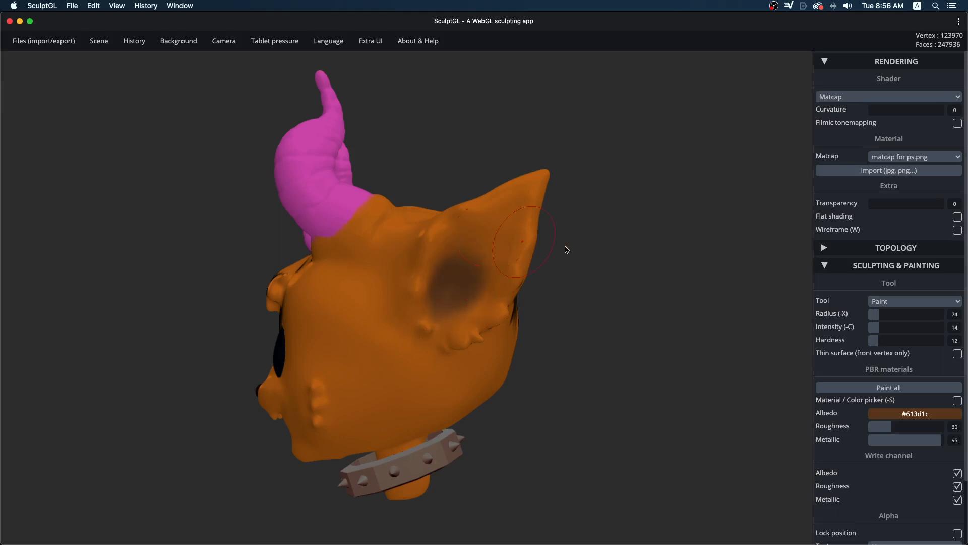
{"action": "mouse_move", "coordinate": [567, 249]}
{"action": "left_mouse_down"}
{"action": "mouse_move", "coordinate": [619, 370]}
{"action": "mouse_move", "coordinate": [735, 346]}
{"action": "left_mouse_up"}
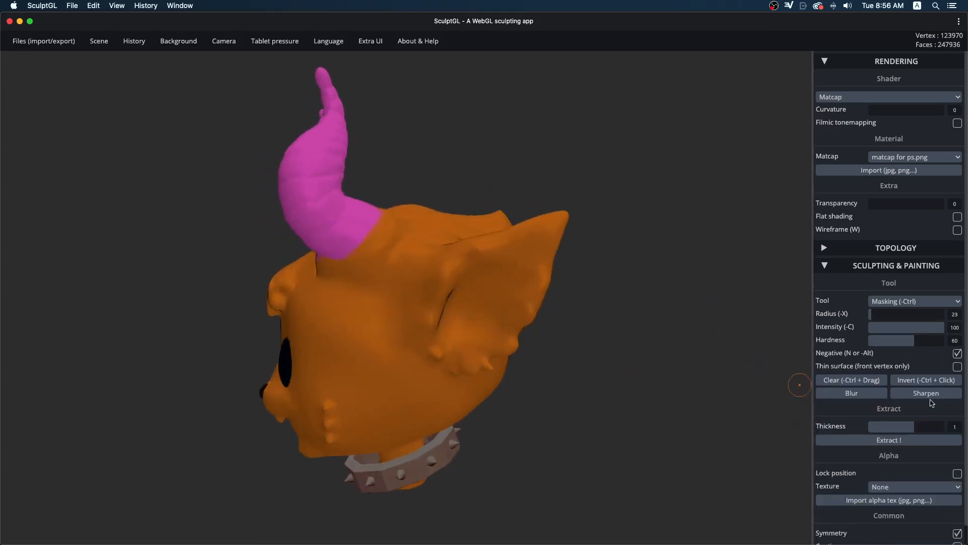
Step: Shade the inside of the ears with soft orange #cf8541, reducing the brush radius to 29 for the finer areas
{"action": "left_click", "coordinate": [919, 412]}
{"action": "left_click_drag", "start_coordinate": [914, 446], "coordinate": [898, 433]}
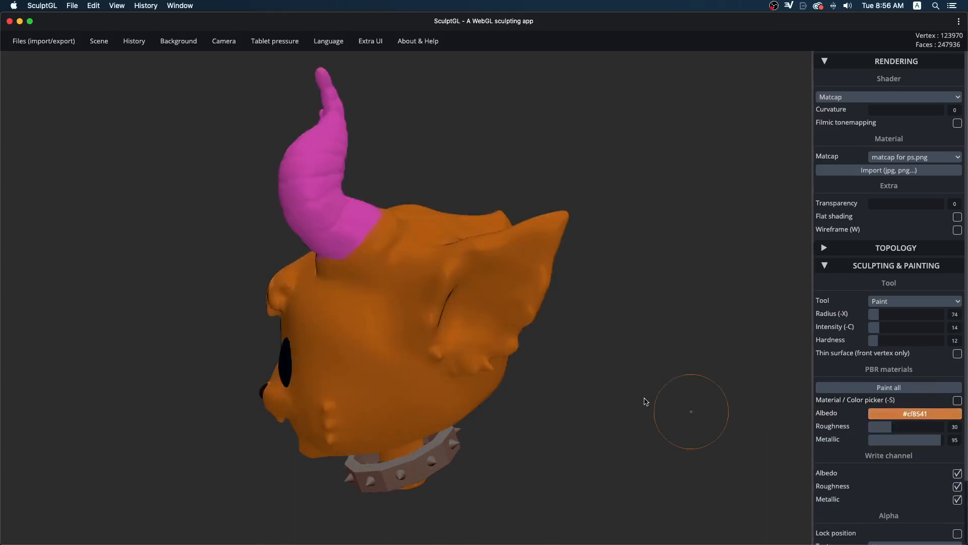
{"action": "mouse_move", "coordinate": [468, 323]}
{"action": "left_mouse_down"}
{"action": "mouse_move", "coordinate": [466, 301]}
{"action": "mouse_move", "coordinate": [522, 282]}
{"action": "left_mouse_up"}
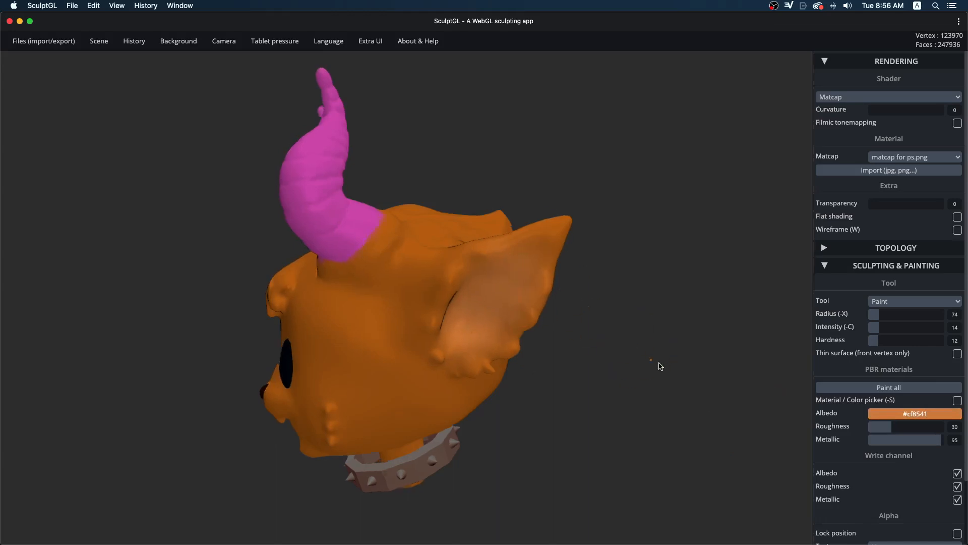
{"action": "mouse_move", "coordinate": [659, 365]}
{"action": "left_mouse_down"}
{"action": "mouse_move", "coordinate": [670, 356]}
{"action": "mouse_move", "coordinate": [633, 393]}
{"action": "mouse_move", "coordinate": [569, 366]}
{"action": "left_mouse_up"}
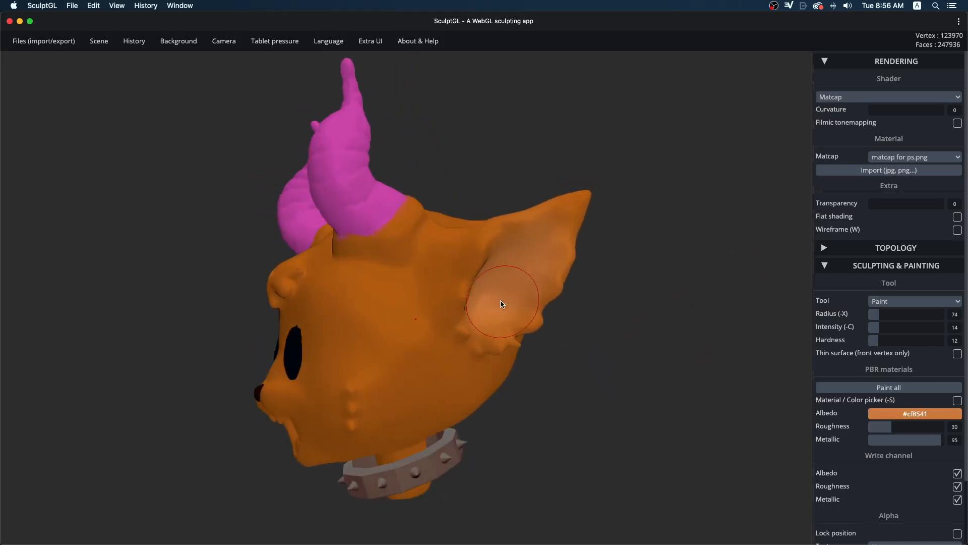
{"action": "key", "text": "x"}
{"action": "mouse_move", "coordinate": [502, 306]}
{"action": "right_mouse_down"}
{"action": "mouse_move", "coordinate": [305, 385]}
{"action": "mouse_move", "coordinate": [449, 502]}
{"action": "mouse_move", "coordinate": [711, 343]}
{"action": "mouse_move", "coordinate": [735, 388]}
{"action": "mouse_move", "coordinate": [676, 410]}
{"action": "mouse_move", "coordinate": [696, 357]}
{"action": "mouse_move", "coordinate": [569, 352]}
{"action": "mouse_move", "coordinate": [596, 346]}
{"action": "mouse_move", "coordinate": [529, 316]}
{"action": "right_mouse_up"}
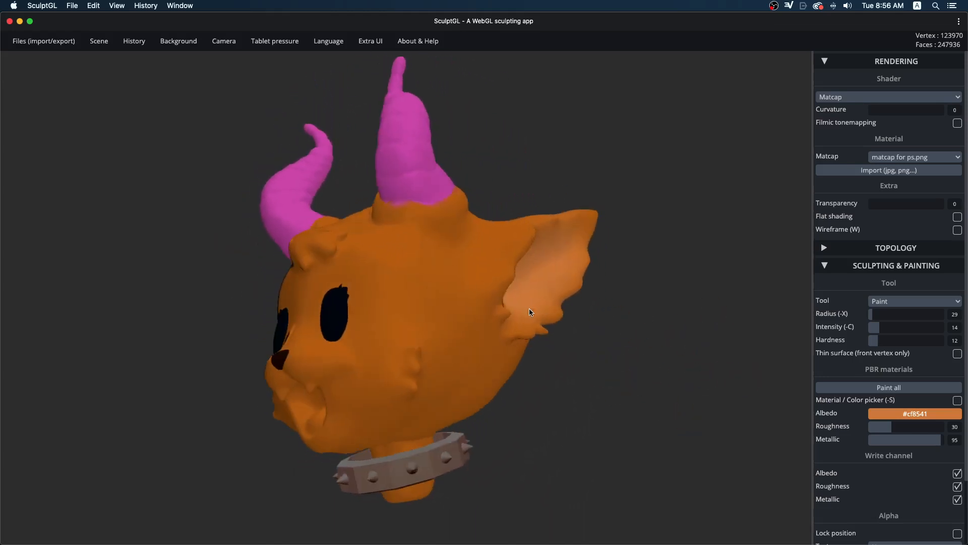
Step: Brush lighter orange #eba768 highlights along the inside of the ears up to their tips
{"action": "left_click", "coordinate": [903, 413]}
{"action": "left_click", "coordinate": [899, 425]}
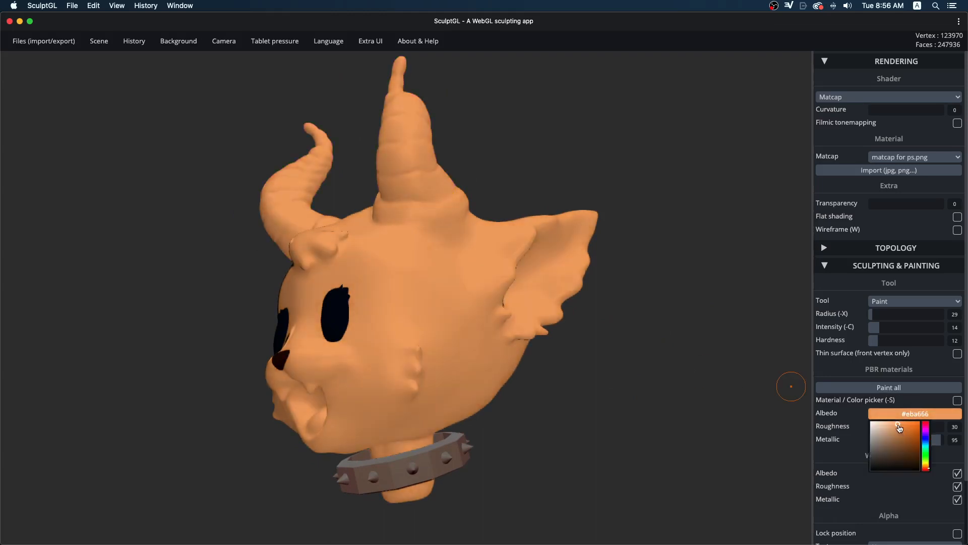
{"action": "right_click_drag", "start_coordinate": [611, 372], "coordinate": [493, 331]}
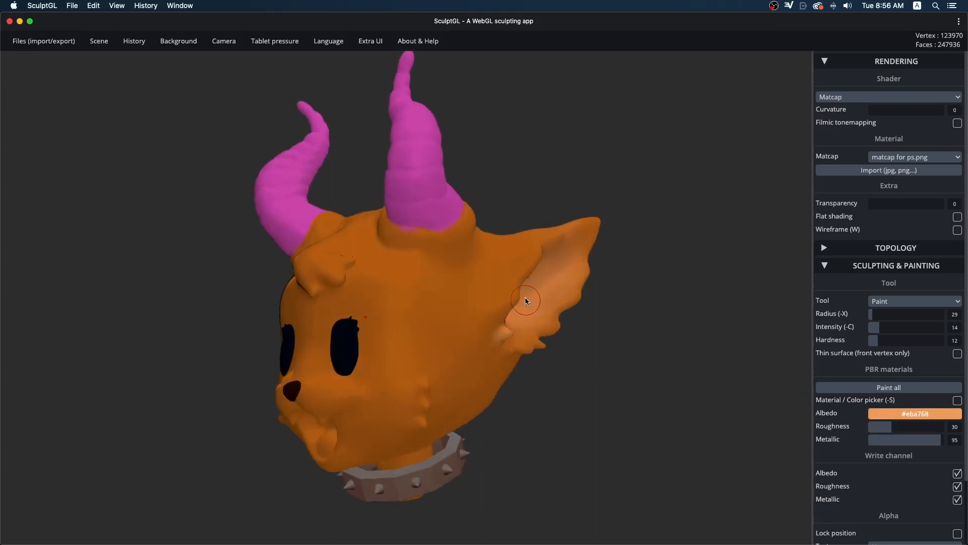
{"action": "mouse_move", "coordinate": [516, 297]}
{"action": "left_mouse_down"}
{"action": "mouse_move", "coordinate": [574, 227]}
{"action": "mouse_move", "coordinate": [586, 247]}
{"action": "left_mouse_up"}
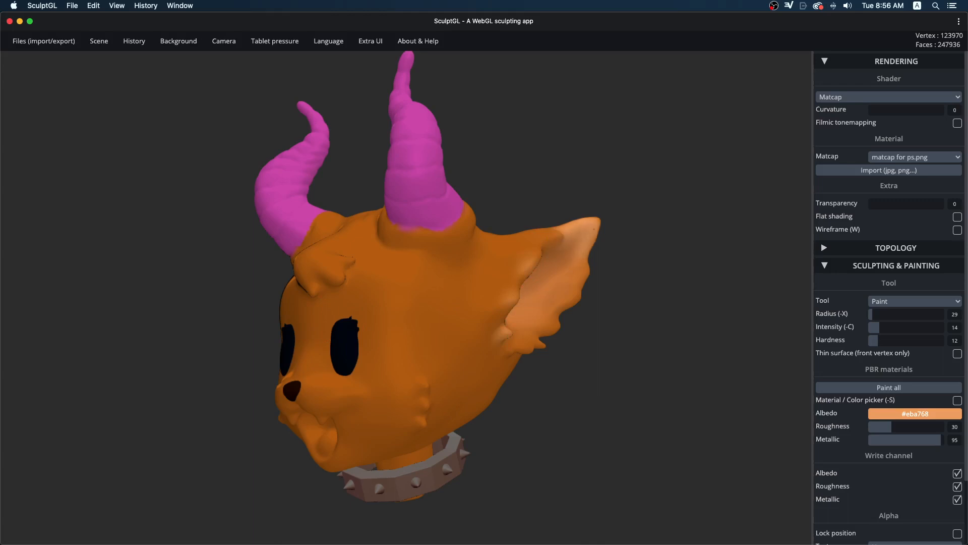
{"action": "mouse_move", "coordinate": [651, 258]}
{"action": "left_mouse_down"}
{"action": "mouse_move", "coordinate": [586, 245]}
{"action": "mouse_move", "coordinate": [517, 307]}
{"action": "left_mouse_up"}
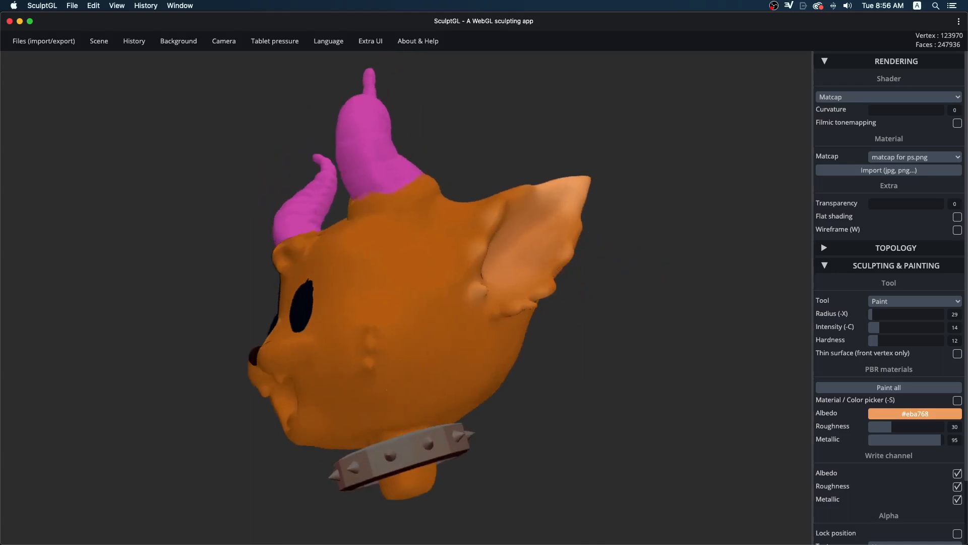
{"action": "mouse_move", "coordinate": [556, 289]}
{"action": "right_mouse_down"}
{"action": "mouse_move", "coordinate": [695, 394]}
{"action": "mouse_move", "coordinate": [668, 392]}
{"action": "right_mouse_up"}
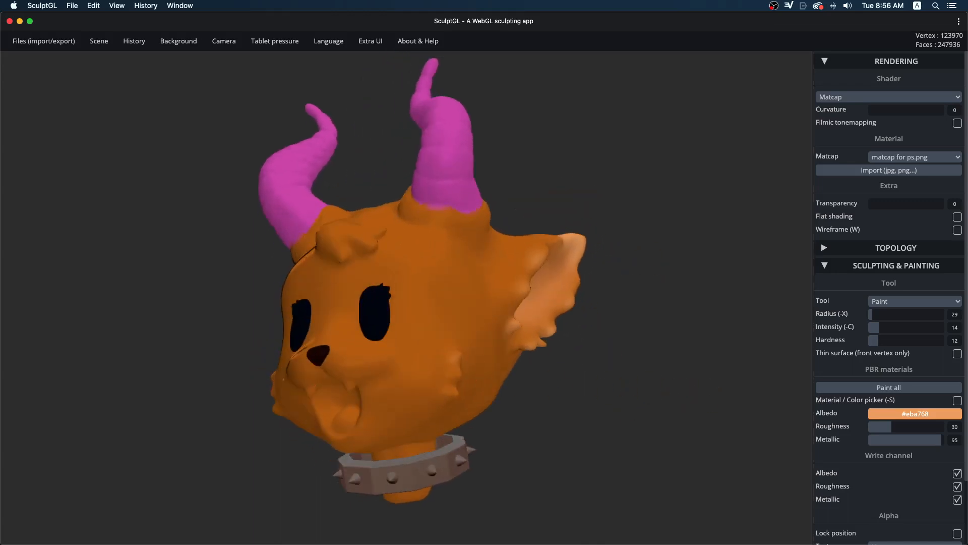
Step: Paint light orange highlights on both sides of the muzzle under the nose, redoing the strokes with a larger brush of radius about 51
{"action": "mouse_move", "coordinate": [563, 422]}
{"action": "left_mouse_down"}
{"action": "mouse_move", "coordinate": [664, 476]}
{"action": "mouse_move", "coordinate": [689, 407]}
{"action": "mouse_move", "coordinate": [674, 403]}
{"action": "left_mouse_up"}
{"action": "mouse_move", "coordinate": [396, 358]}
{"action": "left_mouse_down"}
{"action": "mouse_move", "coordinate": [479, 356]}
{"action": "mouse_move", "coordinate": [469, 353]}
{"action": "left_mouse_up"}
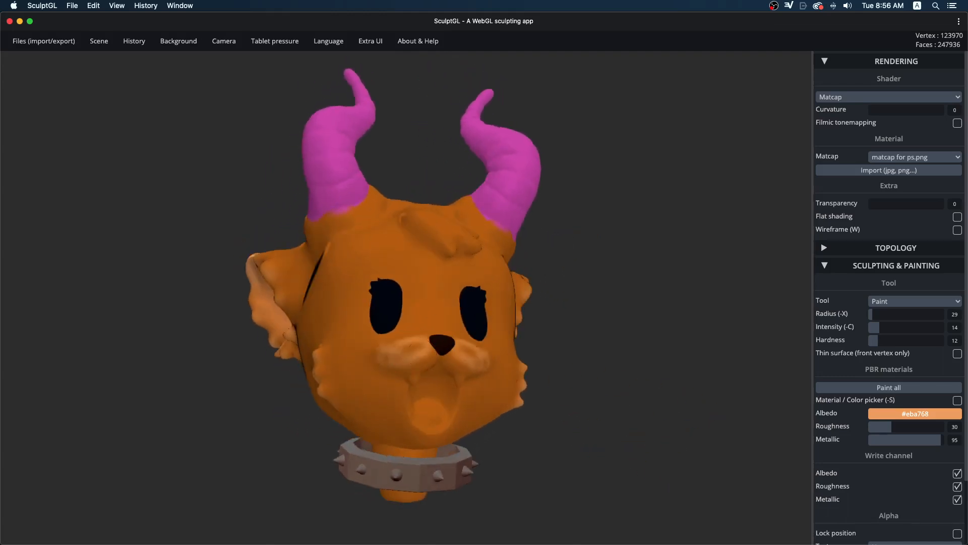
{"action": "key", "text": "ctrl+z"}
{"action": "key", "text": "x"}
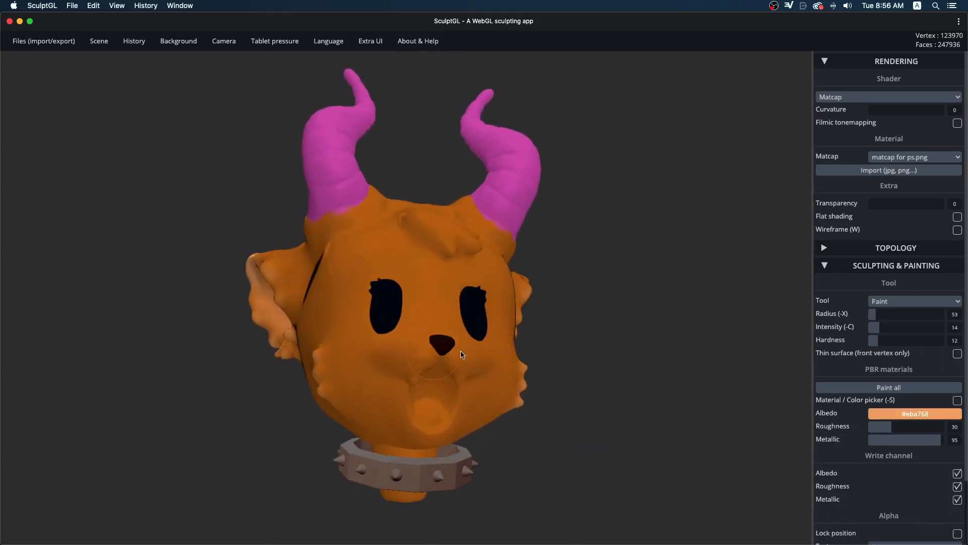
{"action": "left_click_drag", "start_coordinate": [391, 357], "coordinate": [391, 357]}
{"action": "mouse_move", "coordinate": [640, 379]}
{"action": "left_mouse_down"}
{"action": "mouse_move", "coordinate": [633, 447]}
{"action": "mouse_move", "coordinate": [619, 460]}
{"action": "mouse_move", "coordinate": [746, 383]}
{"action": "mouse_move", "coordinate": [612, 335]}
{"action": "mouse_move", "coordinate": [475, 314]}
{"action": "left_mouse_up"}
{"action": "key", "text": "ctrl+z"}
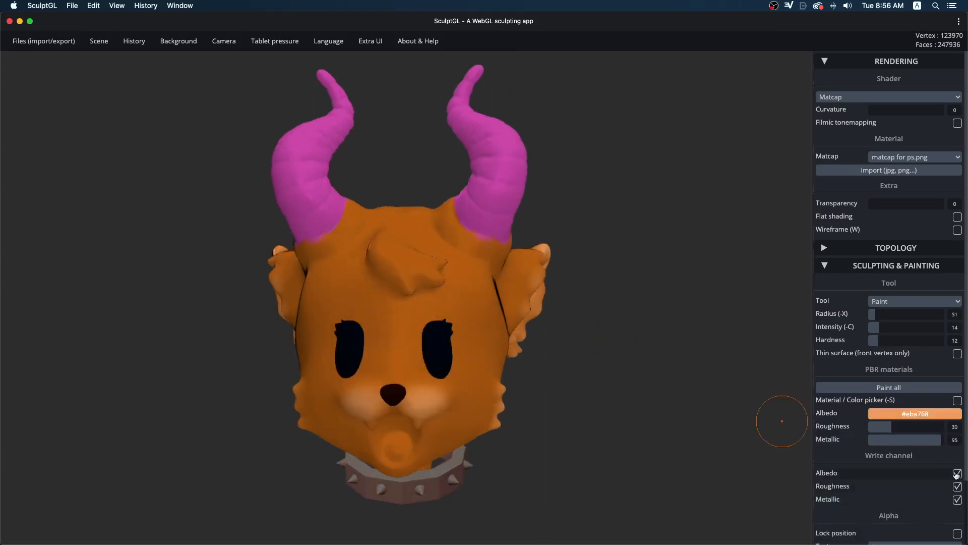
Step: Turn symmetry off, highlight the tip of the forehead hair tuft in light orange with brush radius 20, and restore symmetry
{"action": "scroll", "coordinate": [965, 484], "scroll_direction": "down", "scroll_amount": 2}
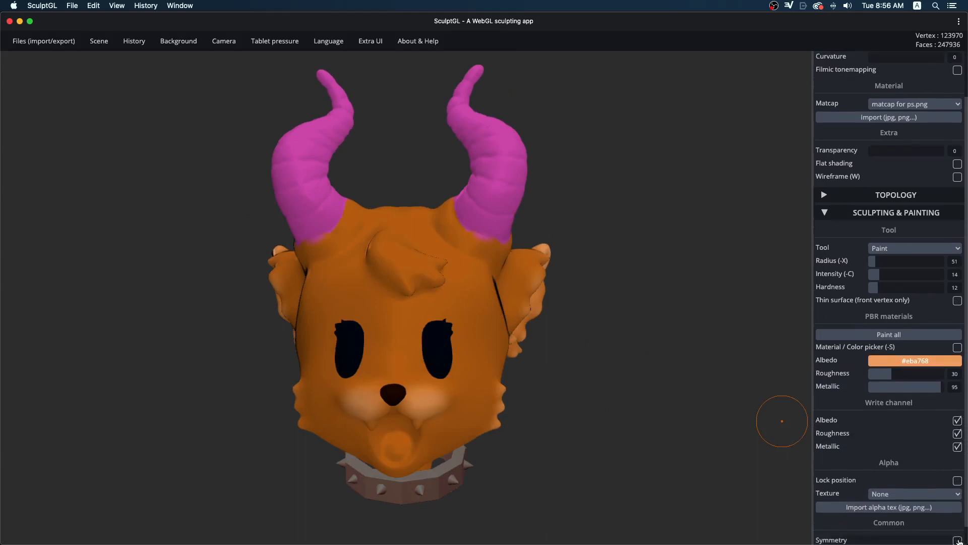
{"action": "left_click", "coordinate": [957, 540]}
{"action": "left_click_drag", "start_coordinate": [411, 282], "coordinate": [446, 271]}
{"action": "left_click_drag", "start_coordinate": [703, 287], "coordinate": [366, 248]}
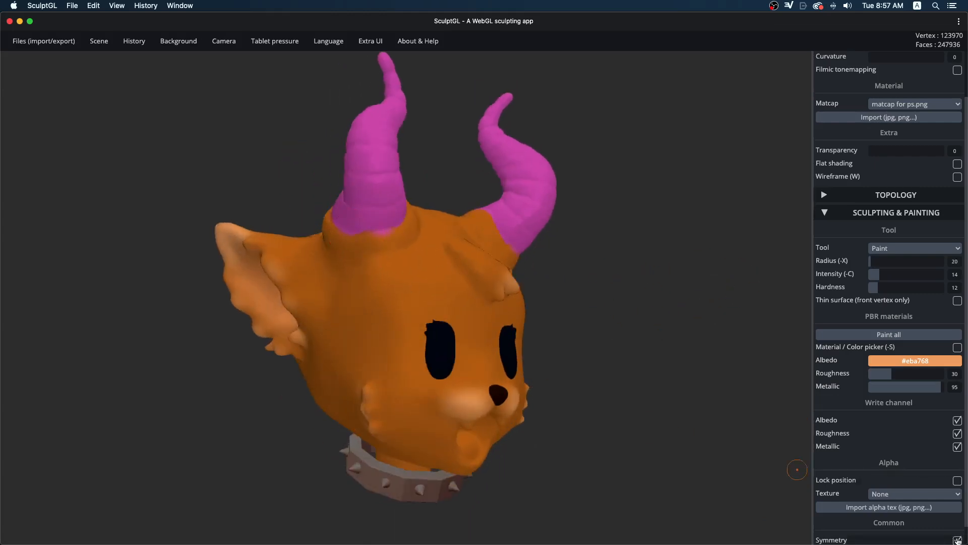
Step: Paint light orange highlights around the base of both horns with brush radius 20
{"action": "mouse_move", "coordinate": [611, 220]}
{"action": "left_mouse_down"}
{"action": "mouse_move", "coordinate": [384, 251]}
{"action": "mouse_move", "coordinate": [331, 249]}
{"action": "mouse_move", "coordinate": [363, 255]}
{"action": "mouse_move", "coordinate": [408, 244]}
{"action": "mouse_move", "coordinate": [570, 300]}
{"action": "mouse_move", "coordinate": [540, 295]}
{"action": "left_mouse_up"}
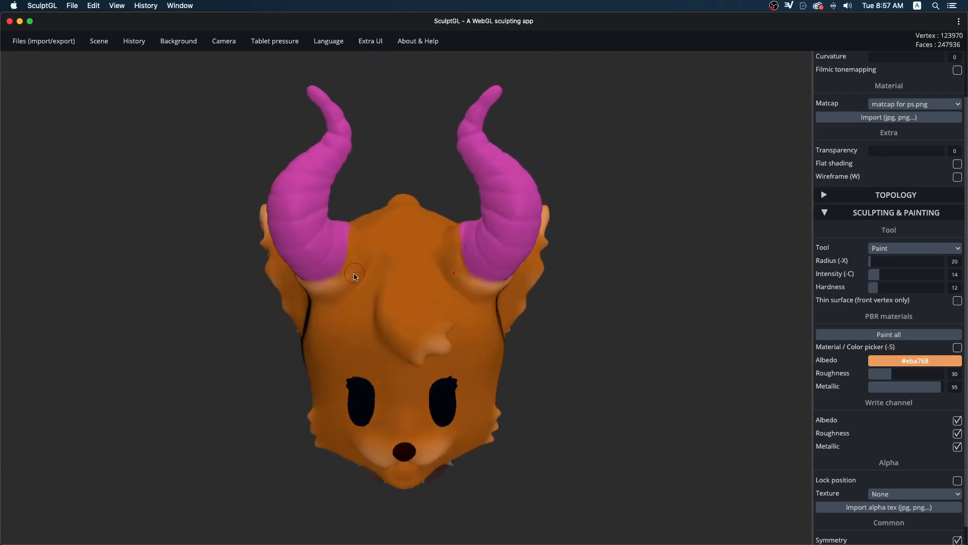
{"action": "left_click_drag", "start_coordinate": [351, 276], "coordinate": [354, 230]}
{"action": "left_click_drag", "start_coordinate": [364, 179], "coordinate": [329, 263]}
{"action": "left_click_drag", "start_coordinate": [505, 146], "coordinate": [649, 203]}
{"action": "left_click_drag", "start_coordinate": [443, 241], "coordinate": [464, 270]}
{"action": "mouse_move", "coordinate": [661, 245]}
{"action": "left_mouse_down"}
{"action": "mouse_move", "coordinate": [683, 300]}
{"action": "mouse_move", "coordinate": [675, 297]}
{"action": "left_mouse_up"}
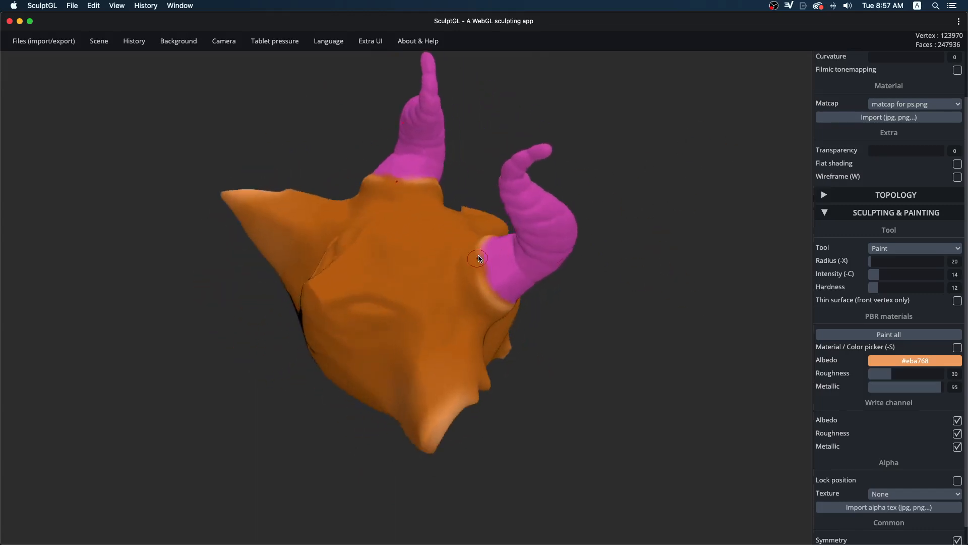
{"action": "left_click_drag", "start_coordinate": [477, 257], "coordinate": [486, 281]}
{"action": "left_click_drag", "start_coordinate": [642, 348], "coordinate": [503, 283]}
Step: Enlarge the brush radius to about 57 and brush soft light orange highlights across both cheeks below the eyes
{"action": "key", "text": "x"}
{"action": "left_click_drag", "start_coordinate": [302, 221], "coordinate": [322, 229]}
{"action": "mouse_move", "coordinate": [171, 287]}
{"action": "left_mouse_down"}
{"action": "mouse_move", "coordinate": [192, 293]}
{"action": "mouse_move", "coordinate": [407, 151]}
{"action": "mouse_move", "coordinate": [373, 226]}
{"action": "mouse_move", "coordinate": [387, 277]}
{"action": "left_mouse_up"}
{"action": "mouse_move", "coordinate": [337, 317]}
{"action": "left_mouse_down"}
{"action": "mouse_move", "coordinate": [376, 402]}
{"action": "mouse_move", "coordinate": [562, 363]}
{"action": "mouse_move", "coordinate": [440, 398]}
{"action": "mouse_move", "coordinate": [428, 349]}
{"action": "mouse_move", "coordinate": [443, 326]}
{"action": "left_mouse_up"}
{"action": "mouse_move", "coordinate": [283, 449]}
{"action": "left_mouse_down"}
{"action": "mouse_move", "coordinate": [159, 492]}
{"action": "mouse_move", "coordinate": [577, 449]}
{"action": "mouse_move", "coordinate": [641, 449]}
{"action": "mouse_move", "coordinate": [689, 464]}
{"action": "mouse_move", "coordinate": [659, 432]}
{"action": "mouse_move", "coordinate": [627, 443]}
{"action": "mouse_move", "coordinate": [628, 428]}
{"action": "mouse_move", "coordinate": [613, 433]}
{"action": "mouse_move", "coordinate": [590, 415]}
{"action": "mouse_move", "coordinate": [575, 486]}
{"action": "mouse_move", "coordinate": [370, 382]}
{"action": "left_mouse_up"}
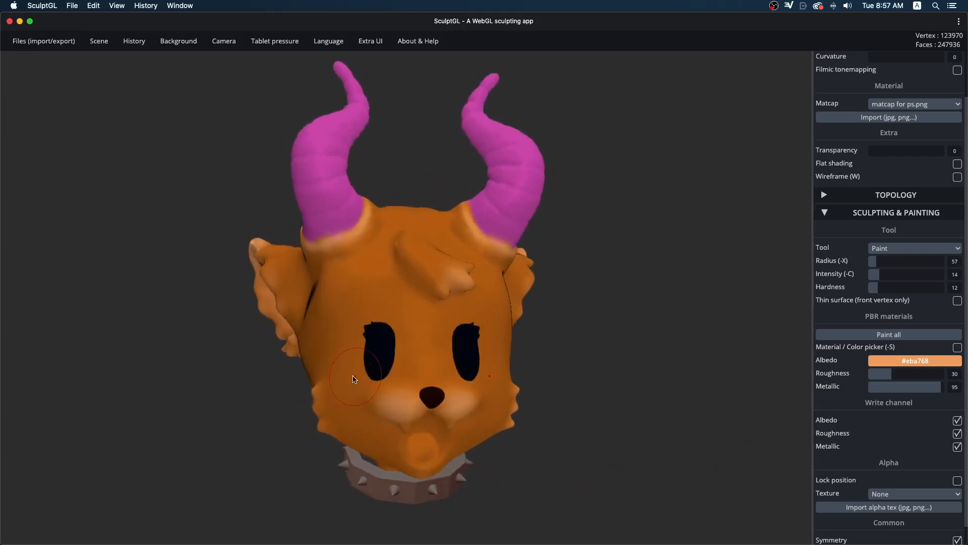
Step: Reduce the brush radius to 17 and touch up the light orange highlights on the forehead tuft and muzzle
{"action": "mouse_move", "coordinate": [501, 391]}
{"action": "left_mouse_down"}
{"action": "mouse_move", "coordinate": [571, 429]}
{"action": "mouse_move", "coordinate": [584, 459]}
{"action": "mouse_move", "coordinate": [637, 402]}
{"action": "mouse_move", "coordinate": [580, 458]}
{"action": "mouse_move", "coordinate": [523, 438]}
{"action": "mouse_move", "coordinate": [605, 453]}
{"action": "mouse_move", "coordinate": [401, 345]}
{"action": "left_mouse_up"}
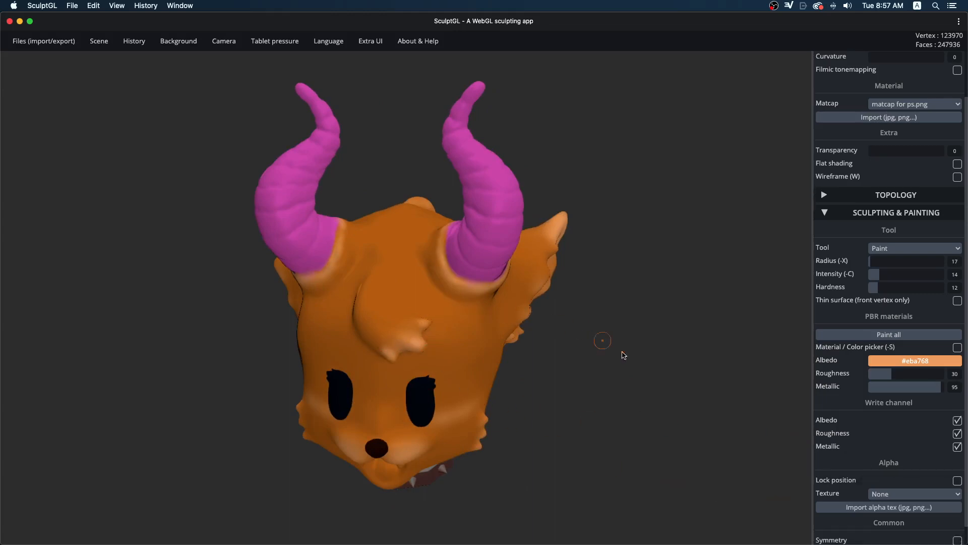
{"action": "left_click_drag", "start_coordinate": [624, 355], "coordinate": [429, 395]}
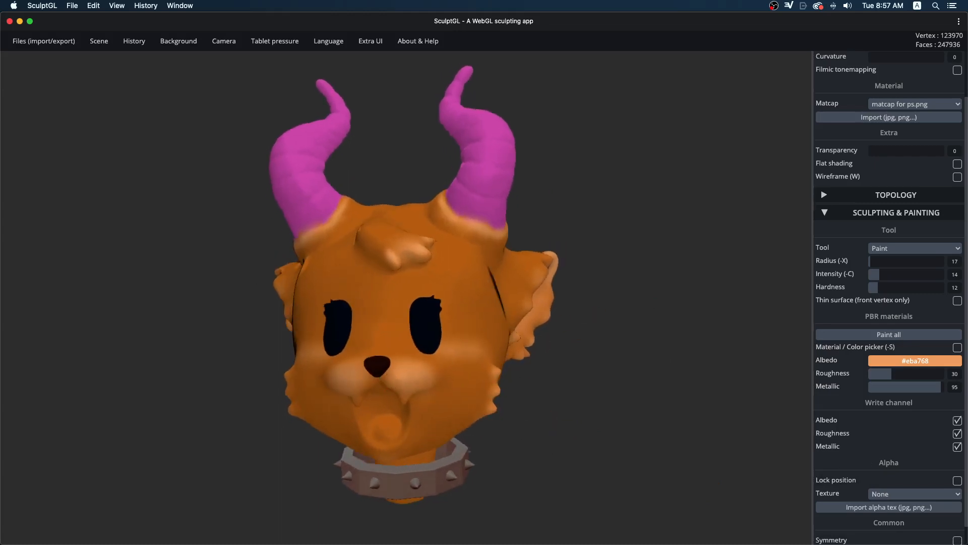
{"action": "left_click_drag", "start_coordinate": [570, 431], "coordinate": [678, 457]}
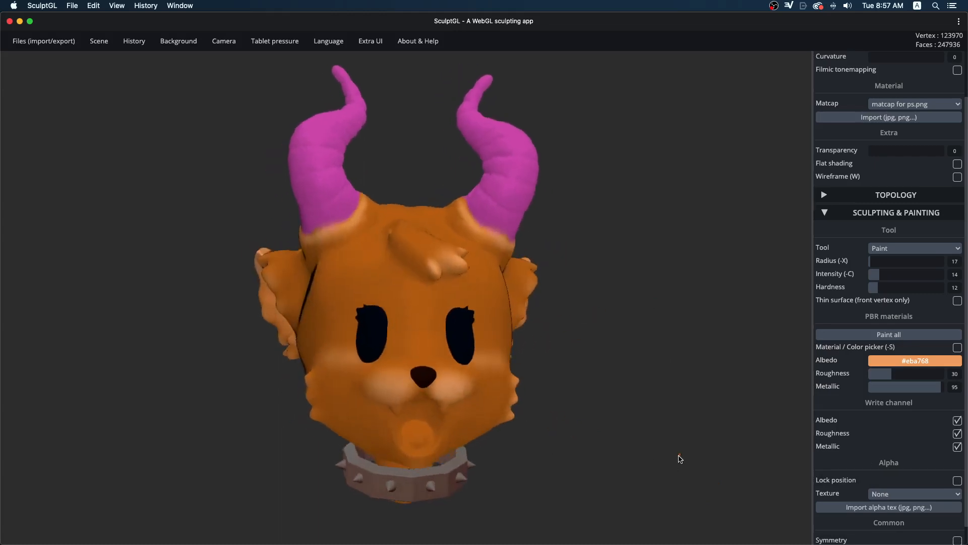
{"action": "key", "text": "f"}
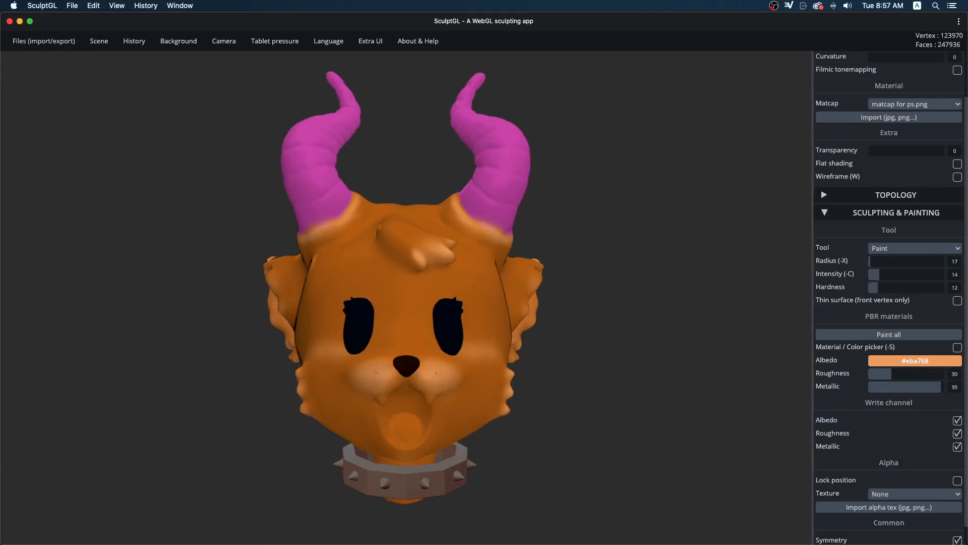
{"action": "left_click_drag", "start_coordinate": [436, 372], "coordinate": [416, 375]}
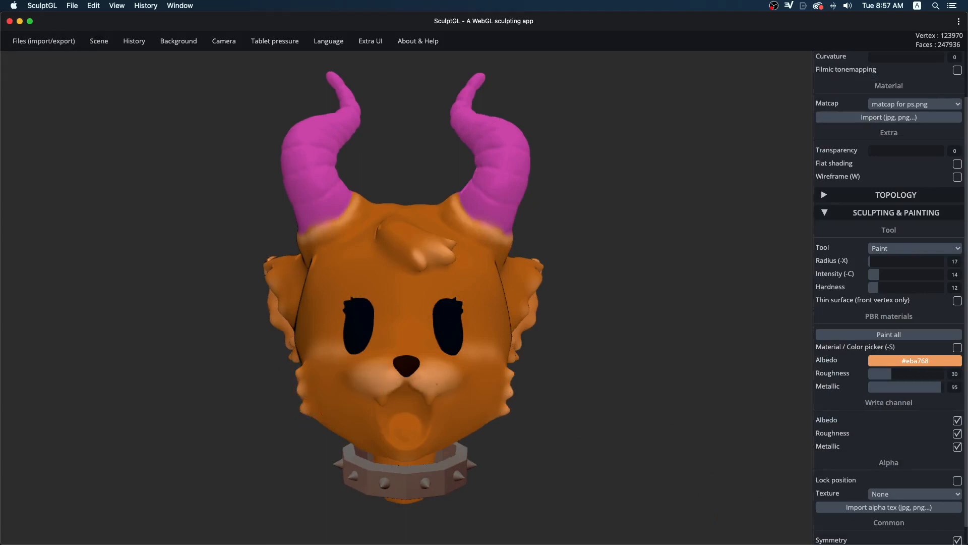
Step: Select the eyes and paint them entirely in bright light blue
{"action": "mouse_move", "coordinate": [587, 408]}
{"action": "left_mouse_down"}
{"action": "mouse_move", "coordinate": [585, 449]}
{"action": "mouse_move", "coordinate": [503, 449]}
{"action": "mouse_move", "coordinate": [637, 449]}
{"action": "mouse_move", "coordinate": [654, 462]}
{"action": "left_mouse_up"}
{"action": "left_click", "coordinate": [457, 367]}
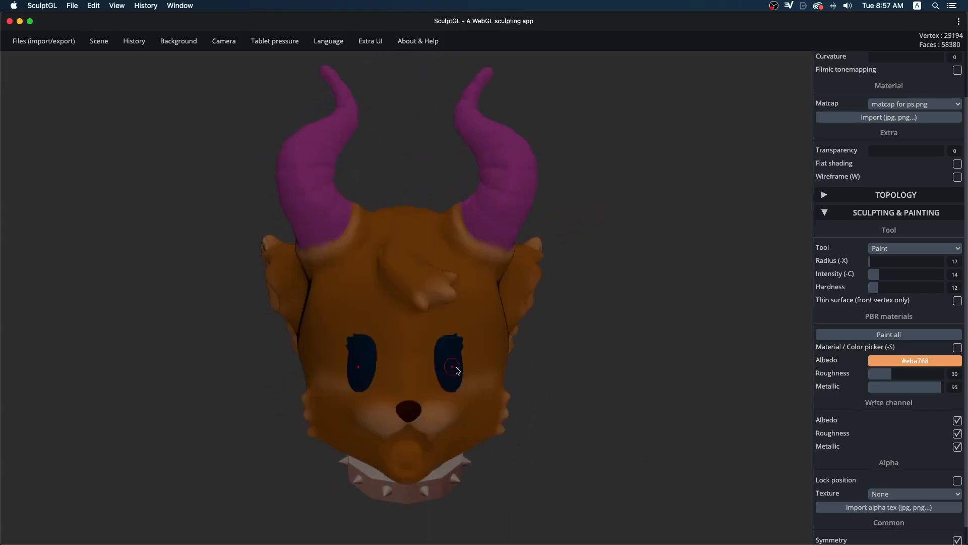
{"action": "left_click_drag", "start_coordinate": [607, 411], "coordinate": [594, 397]}
{"action": "left_click", "coordinate": [938, 361]}
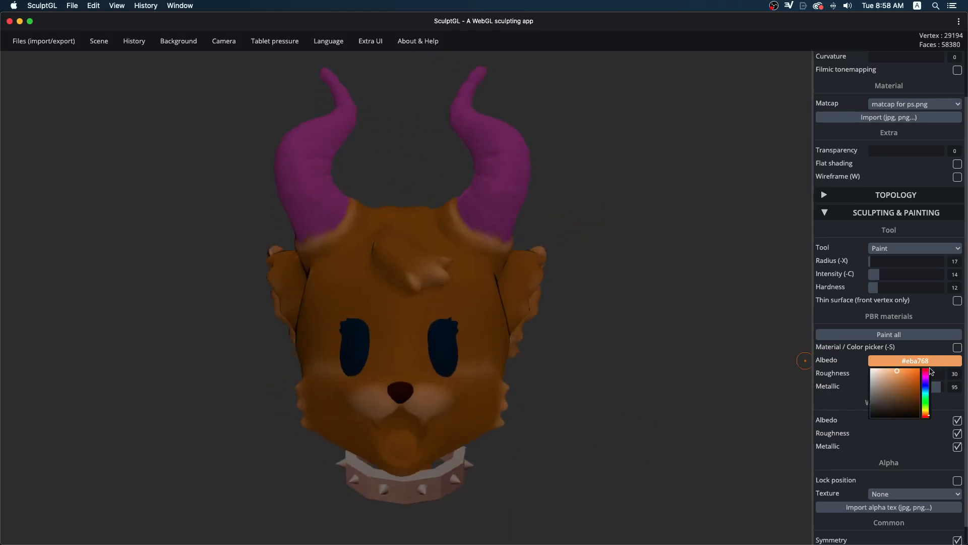
{"action": "mouse_move", "coordinate": [925, 393]}
{"action": "left_mouse_down"}
{"action": "mouse_move", "coordinate": [925, 414]}
{"action": "mouse_move", "coordinate": [926, 386]}
{"action": "mouse_move", "coordinate": [901, 371]}
{"action": "left_mouse_up"}
{"action": "left_click", "coordinate": [900, 371]}
{"action": "left_click", "coordinate": [881, 337]}
{"action": "mouse_move", "coordinate": [720, 389]}
{"action": "left_mouse_down"}
{"action": "mouse_move", "coordinate": [690, 372]}
{"action": "mouse_move", "coordinate": [718, 383]}
{"action": "left_mouse_up"}
Step: Shade the lower part of both eyes in dark blue #17384f with a soft brush of about radius 41
{"action": "mouse_move", "coordinate": [904, 358]}
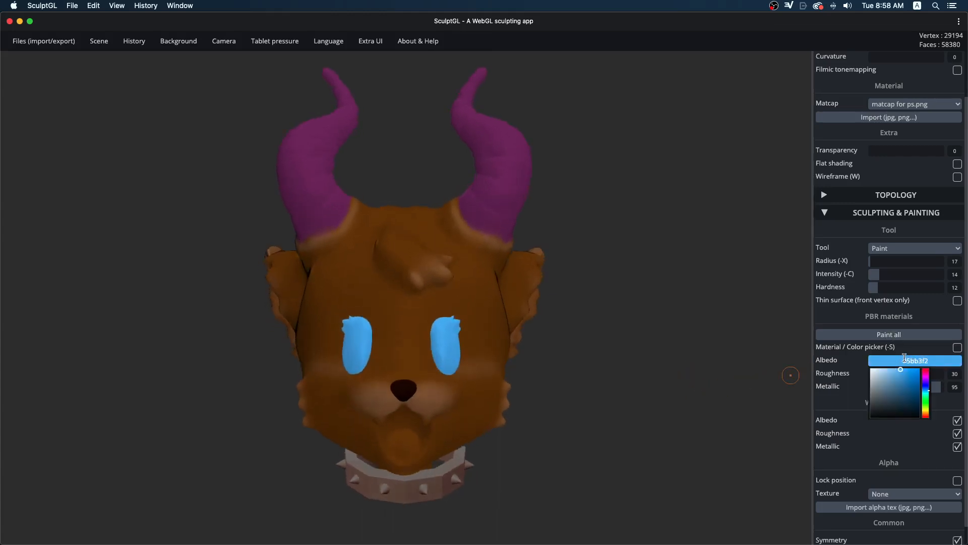
{"action": "left_click_drag", "start_coordinate": [902, 377], "coordinate": [905, 403]}
{"action": "left_click_drag", "start_coordinate": [674, 375], "coordinate": [648, 372]}
{"action": "key", "text": "x"}
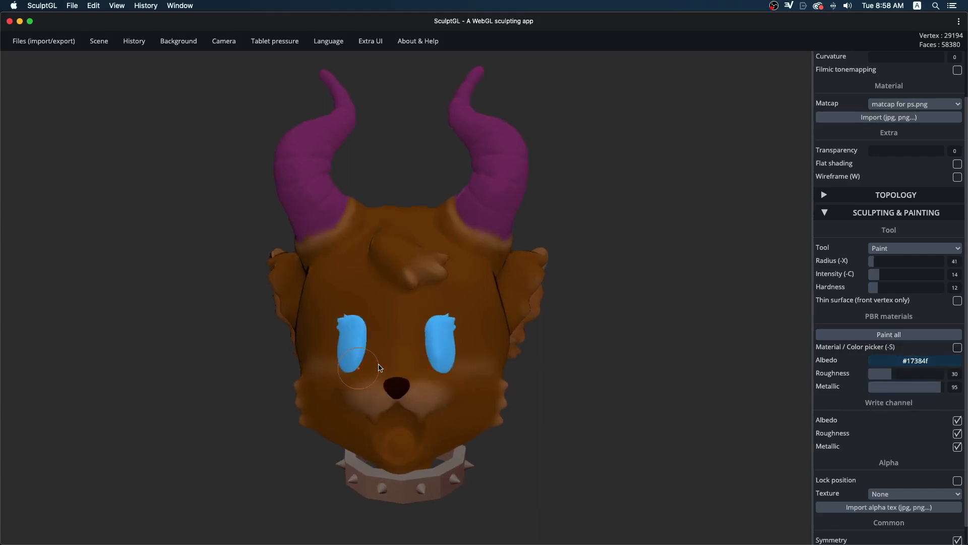
{"action": "mouse_move", "coordinate": [343, 367]}
{"action": "left_mouse_down"}
{"action": "mouse_move", "coordinate": [355, 369]}
{"action": "mouse_move", "coordinate": [345, 366]}
{"action": "mouse_move", "coordinate": [343, 375]}
{"action": "mouse_move", "coordinate": [354, 361]}
{"action": "left_mouse_up"}
{"action": "key", "text": "x"}
Step: Choose pale blue #b1d1e8 with brush radius 6 and hardness 55, and dab highlights on the upper part of both eyes
{"action": "mouse_move", "coordinate": [565, 402]}
{"action": "left_mouse_down"}
{"action": "mouse_move", "coordinate": [633, 427]}
{"action": "mouse_move", "coordinate": [614, 415]}
{"action": "mouse_move", "coordinate": [681, 411]}
{"action": "left_mouse_up"}
{"action": "left_click", "coordinate": [915, 360]}
{"action": "left_click", "coordinate": [878, 372]}
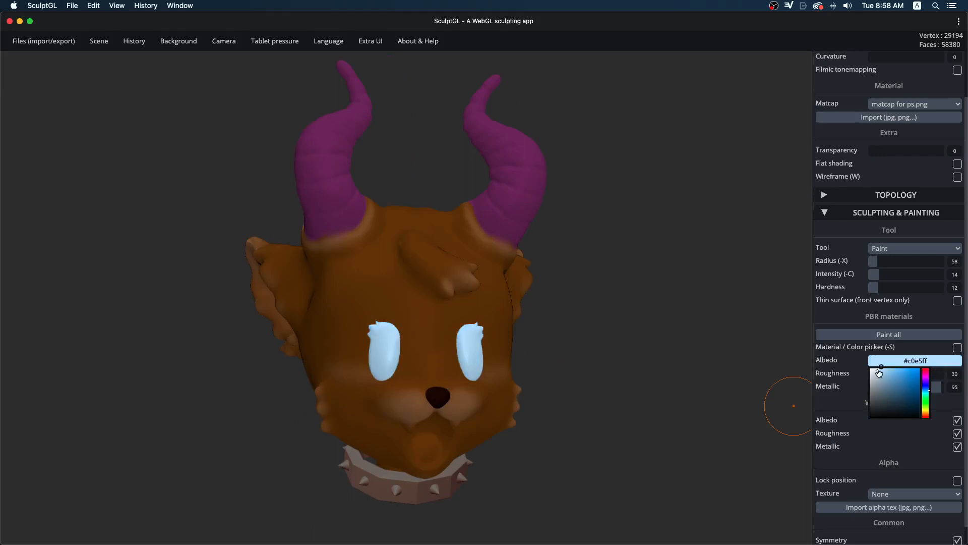
{"action": "left_click", "coordinate": [882, 373]}
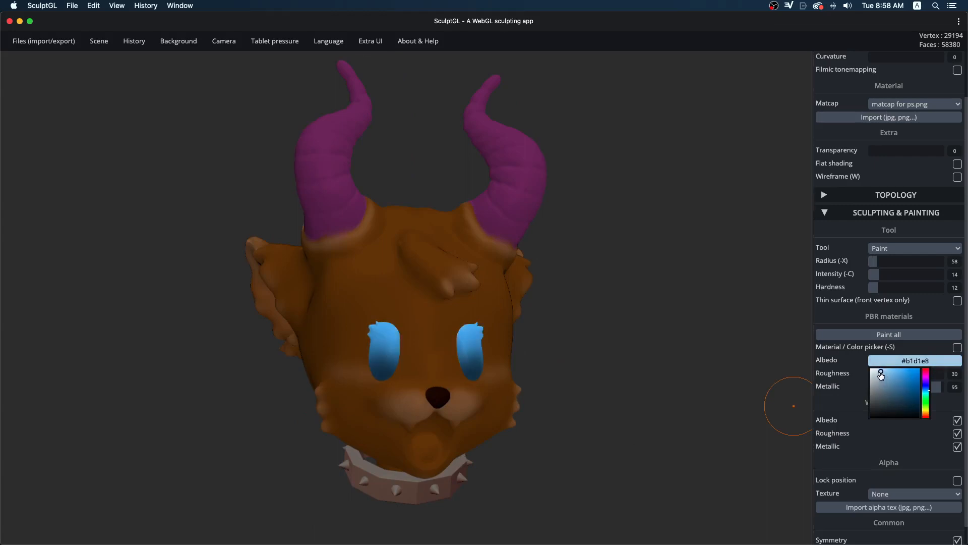
{"action": "key", "text": "x"}
{"action": "key", "text": "x"}
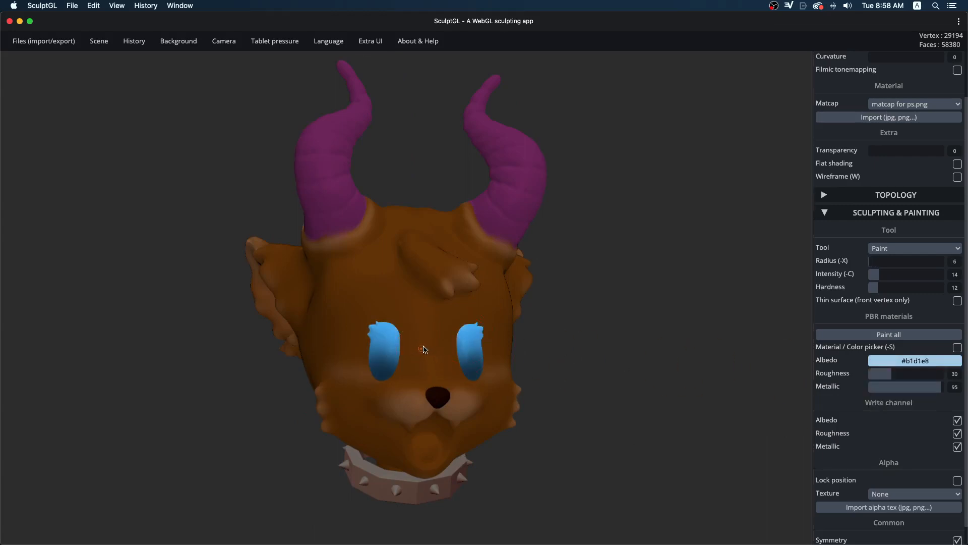
{"action": "left_click", "coordinate": [908, 360]}
{"action": "left_click_drag", "start_coordinate": [882, 287], "coordinate": [911, 293]}
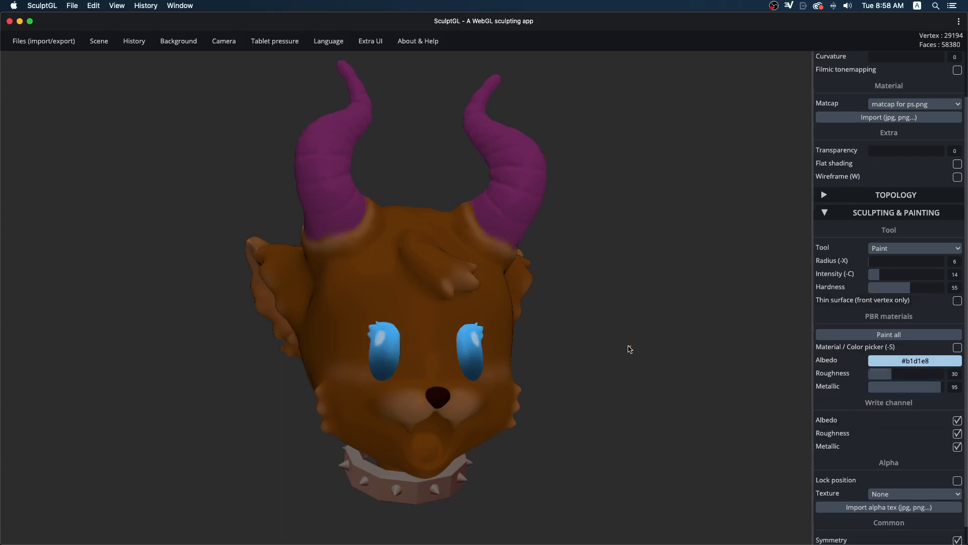
Step: Undo the mirrored eye highlights, repaint them separately on each eye with symmetry off, and undo the extra strokes
{"action": "left_click_drag", "start_coordinate": [630, 349], "coordinate": [609, 349]}
{"action": "key", "text": "ctrl+z"}
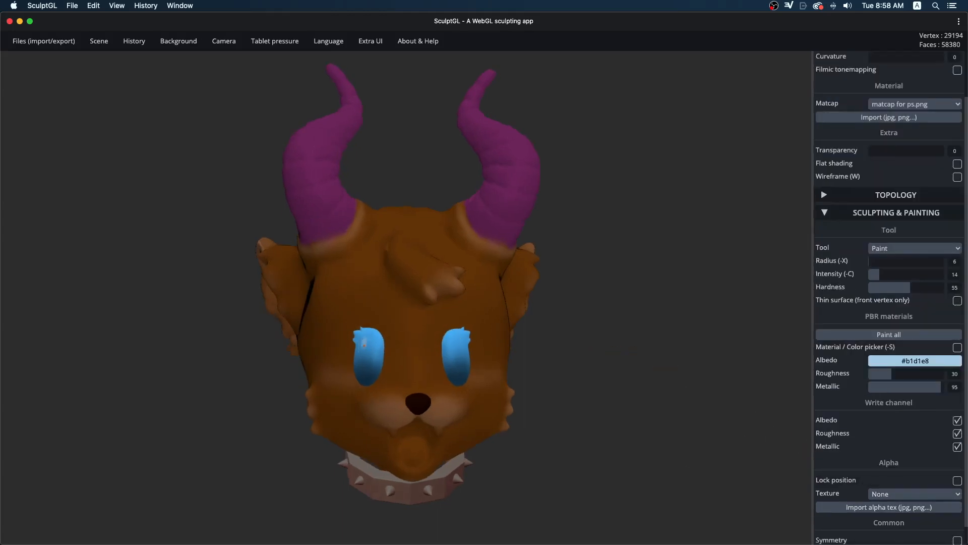
{"action": "left_click_drag", "start_coordinate": [365, 338], "coordinate": [364, 346]}
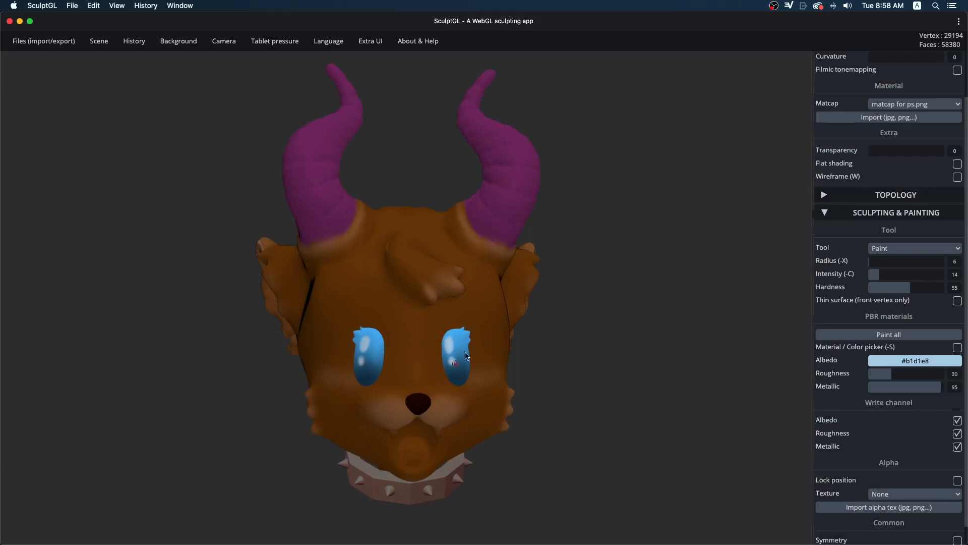
{"action": "mouse_move", "coordinate": [632, 388]}
{"action": "left_mouse_down"}
{"action": "mouse_move", "coordinate": [624, 359]}
{"action": "mouse_move", "coordinate": [627, 380]}
{"action": "left_mouse_up"}
{"action": "key", "text": "ctrl+z"}
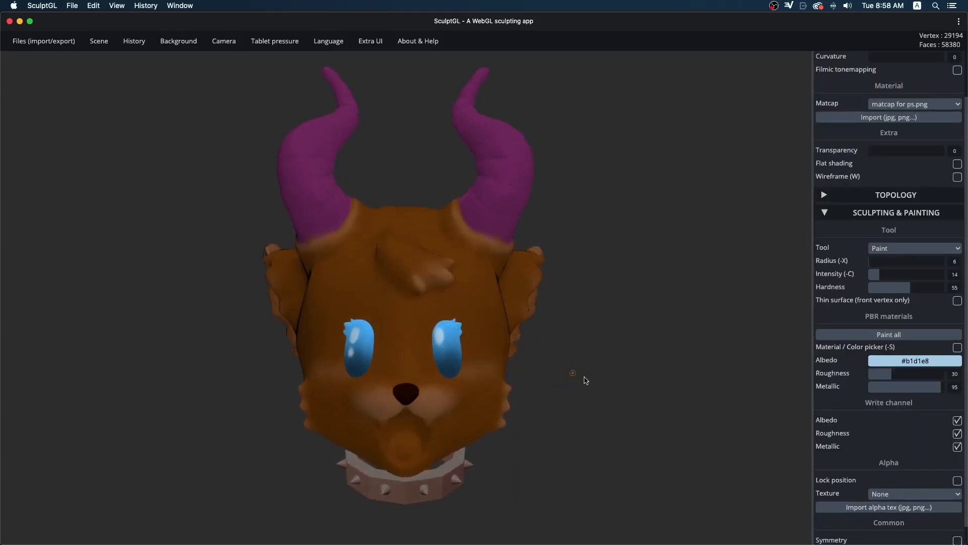
{"action": "key", "text": "ctrl+z"}
Step: Select the head mesh and set the paint color to near-white #fffdfd
{"action": "left_click_drag", "start_coordinate": [559, 429], "coordinate": [562, 395]}
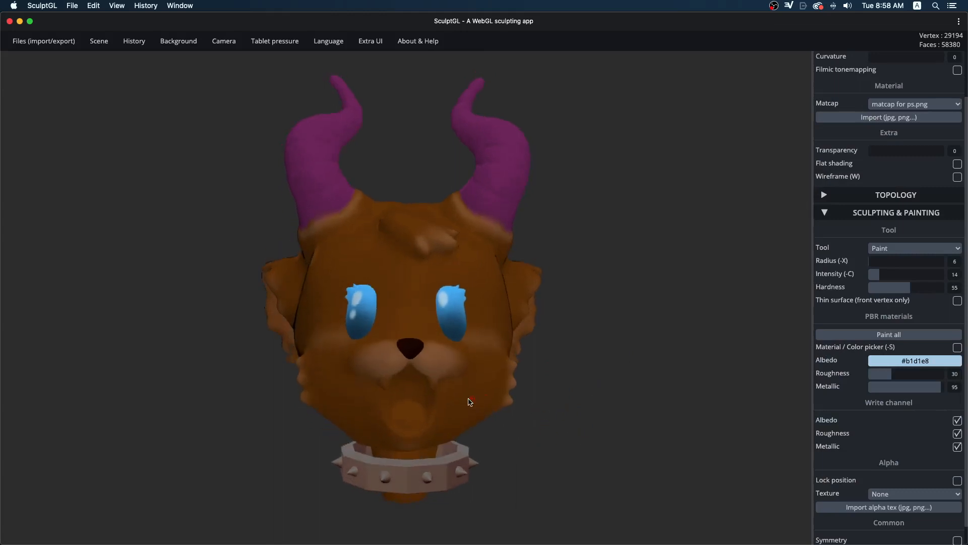
{"action": "left_click", "coordinate": [468, 401]}
{"action": "mouse_move", "coordinate": [637, 428]}
{"action": "left_mouse_down"}
{"action": "mouse_move", "coordinate": [660, 492]}
{"action": "mouse_move", "coordinate": [727, 438]}
{"action": "mouse_move", "coordinate": [685, 448]}
{"action": "mouse_move", "coordinate": [592, 424]}
{"action": "mouse_move", "coordinate": [621, 431]}
{"action": "left_mouse_up"}
{"action": "left_click", "coordinate": [924, 497]}
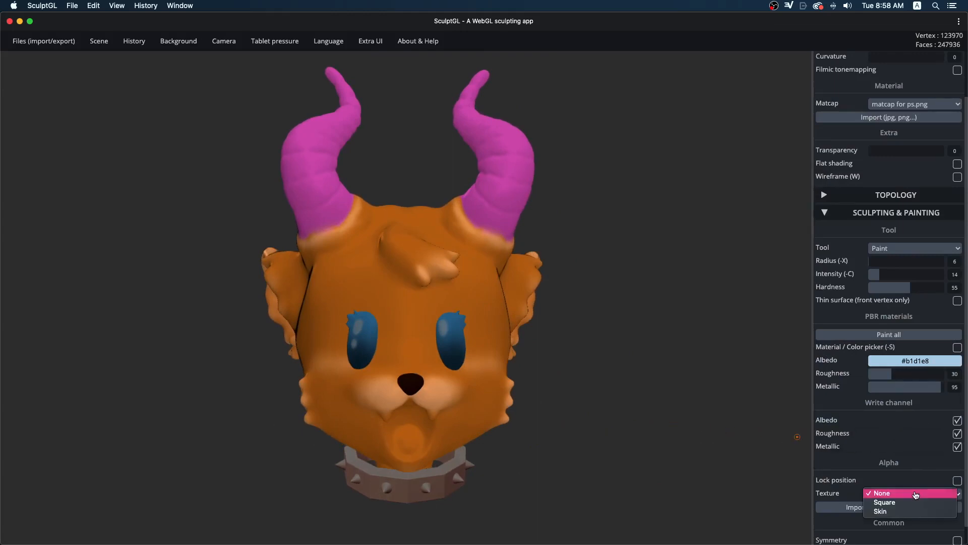
{"action": "left_click", "coordinate": [902, 361]}
{"action": "left_click_drag", "start_coordinate": [878, 372], "coordinate": [869, 366]}
{"action": "mouse_move", "coordinate": [884, 362]}
Step: Try to paint a single fang of the open mouth white with symmetry off
{"action": "left_click_drag", "start_coordinate": [593, 407], "coordinate": [545, 321]}
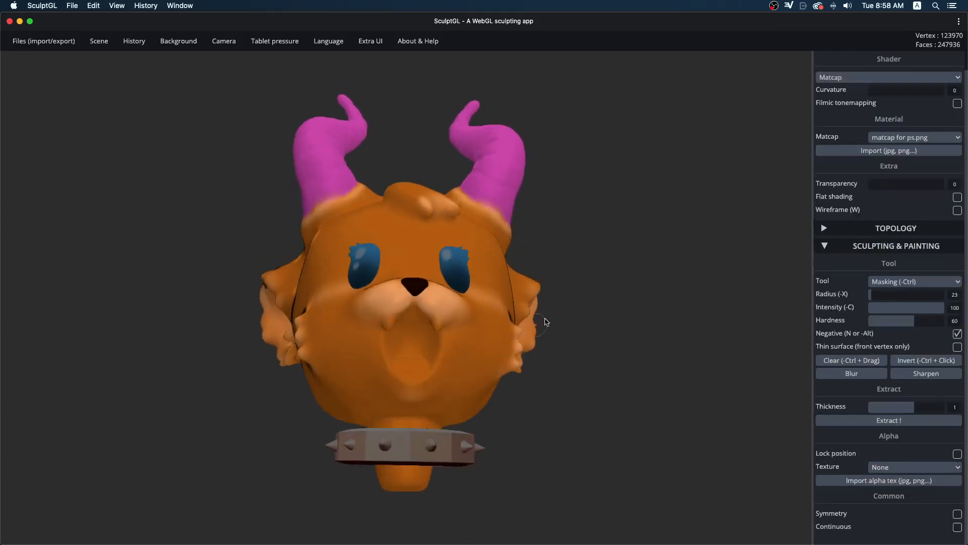
{"action": "right_click_drag", "start_coordinate": [552, 326], "coordinate": [666, 309], "text": "ctrl"}
{"action": "right_click_drag", "start_coordinate": [603, 355], "coordinate": [698, 333], "text": "ctrl"}
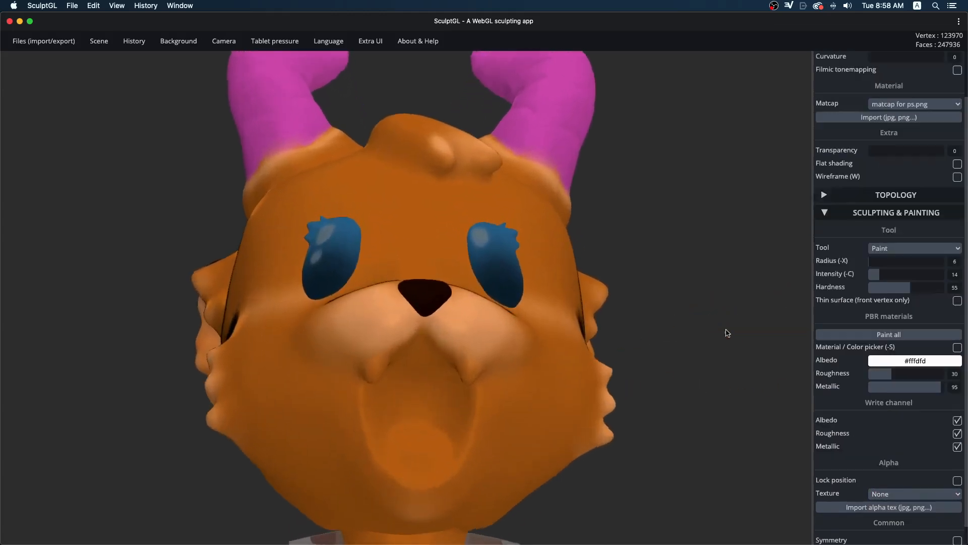
{"action": "mouse_move", "coordinate": [726, 330]}
{"action": "left_mouse_down"}
{"action": "mouse_move", "coordinate": [736, 314]}
{"action": "mouse_move", "coordinate": [692, 326]}
{"action": "left_mouse_up"}
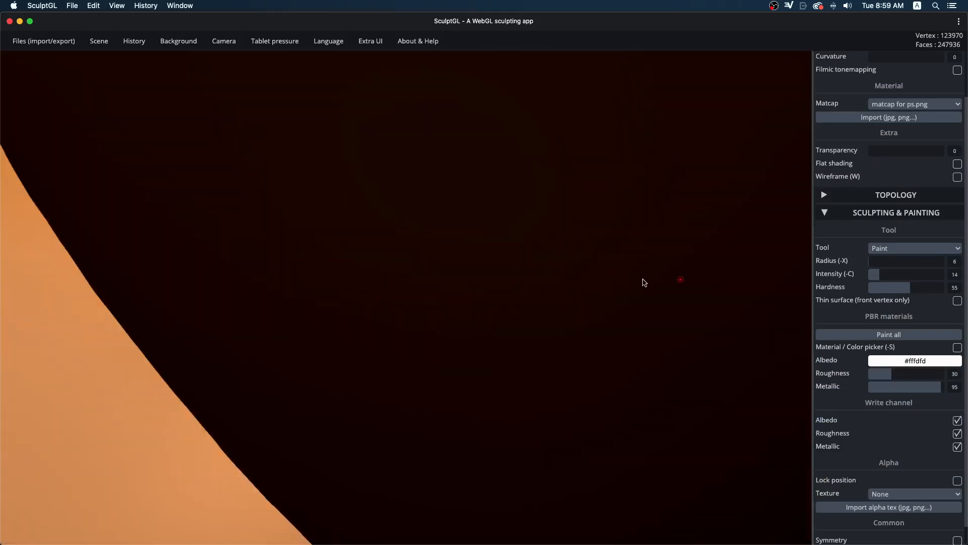
{"action": "scroll", "coordinate": [155, 372], "scroll_direction": "down", "scroll_amount": 10}
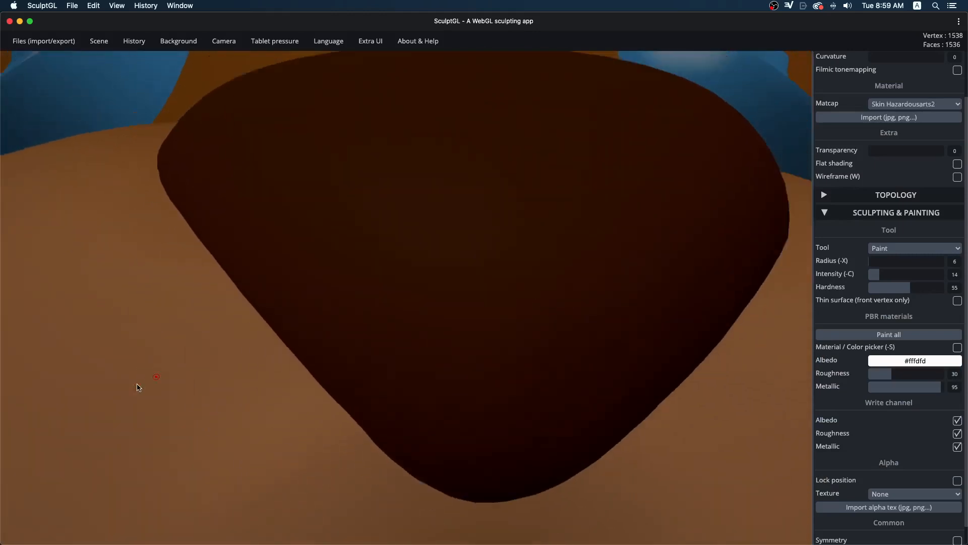
{"action": "scroll", "coordinate": [299, 398], "scroll_direction": "down", "scroll_amount": 10}
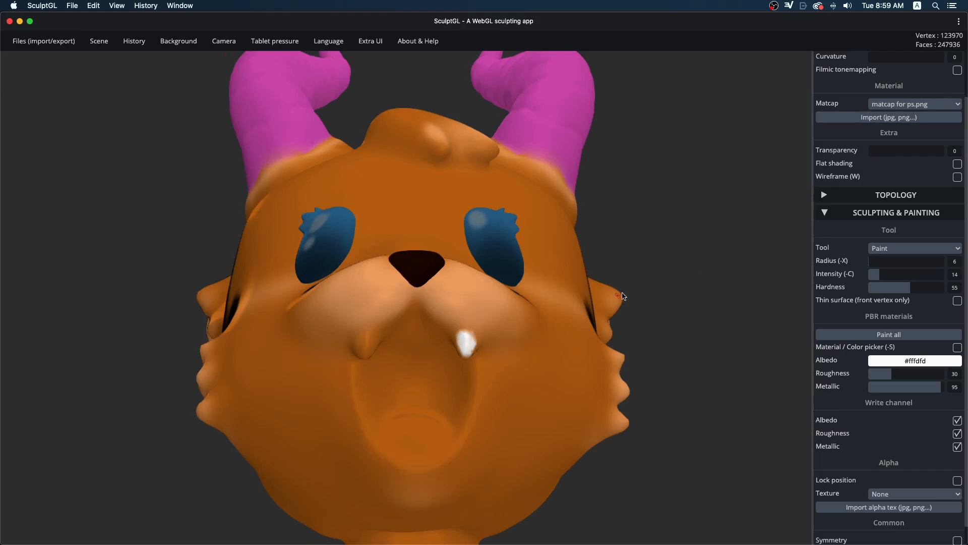
{"action": "left_click_drag", "start_coordinate": [624, 295], "coordinate": [603, 289]}
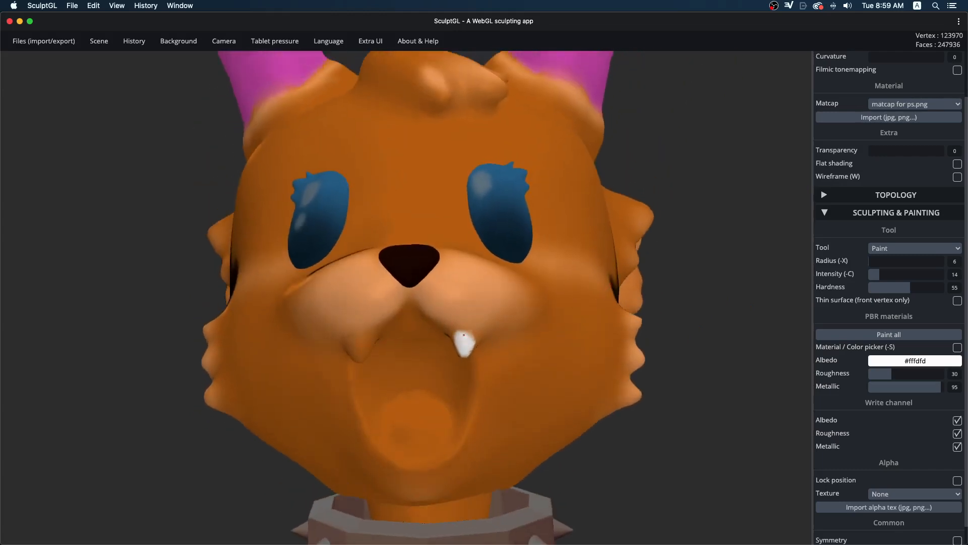
{"action": "left_click_drag", "start_coordinate": [664, 299], "coordinate": [699, 331]}
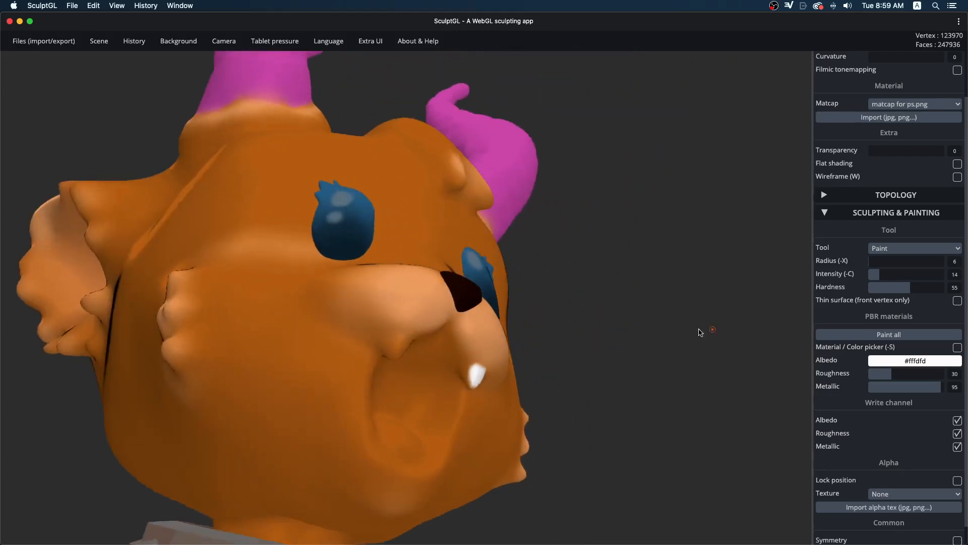
{"action": "left_click_drag", "start_coordinate": [542, 371], "coordinate": [464, 410]}
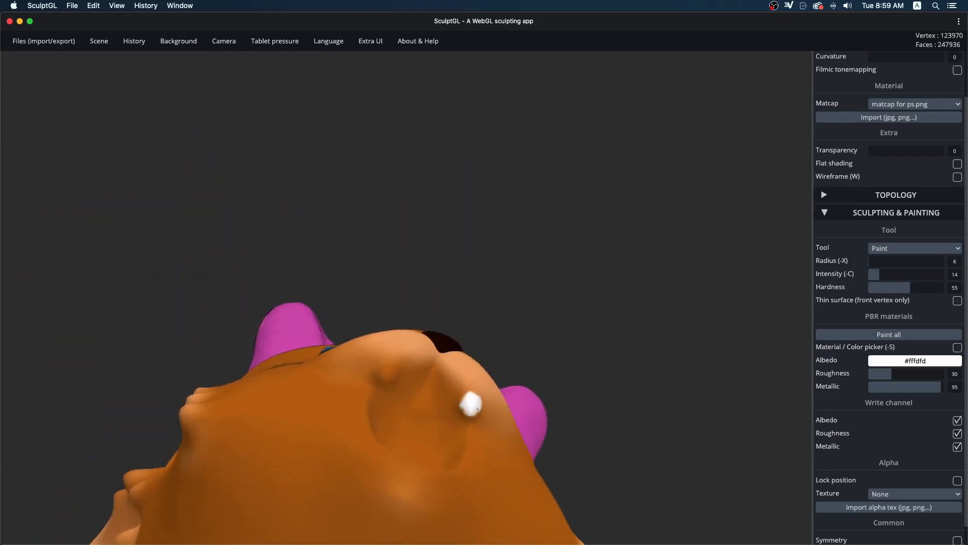
{"action": "mouse_move", "coordinate": [613, 320]}
{"action": "left_mouse_down"}
{"action": "mouse_move", "coordinate": [584, 460]}
{"action": "mouse_move", "coordinate": [576, 445]}
{"action": "left_mouse_up"}
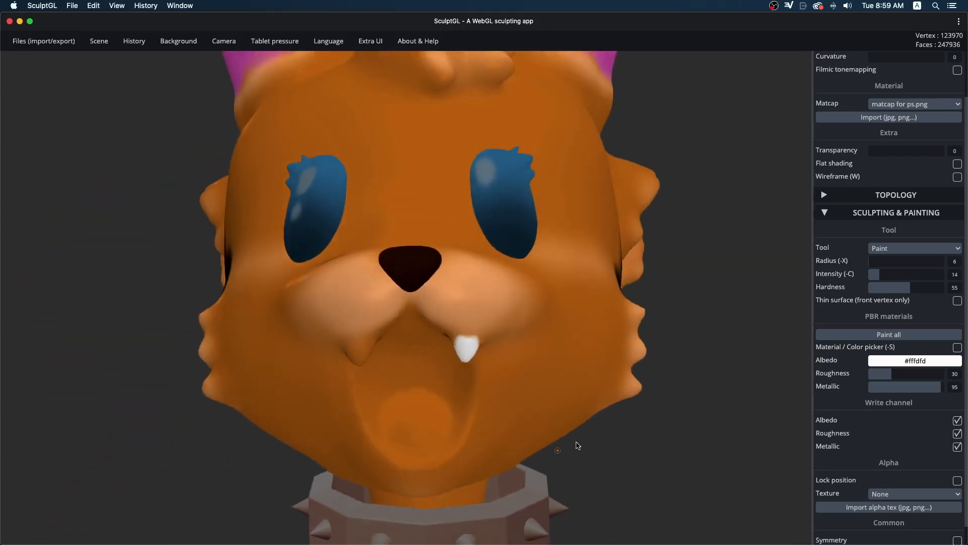
Step: Undo the white strokes on the single fang
{"action": "key", "text": "ctrl"}
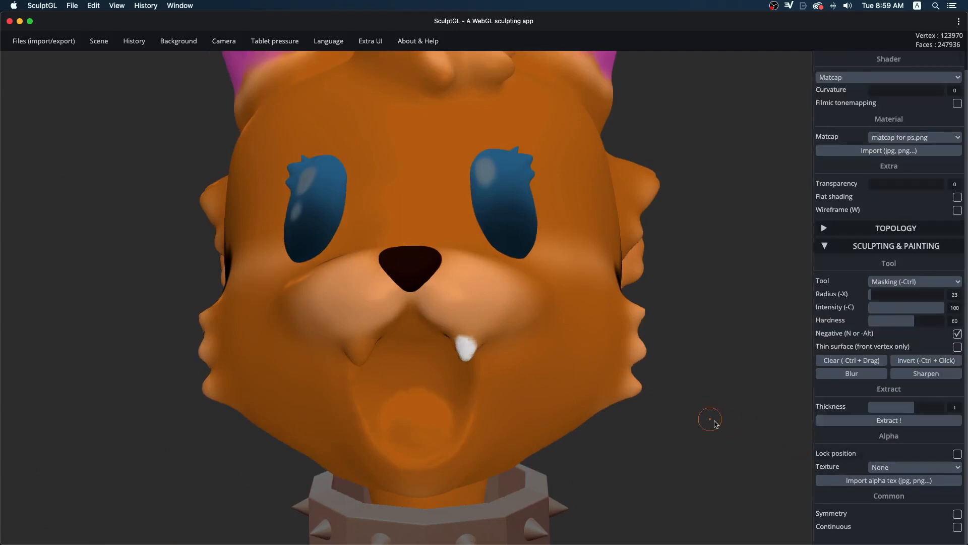
{"action": "key", "text": "ctrl+z"}
{"action": "key", "text": "ctrl+z"}
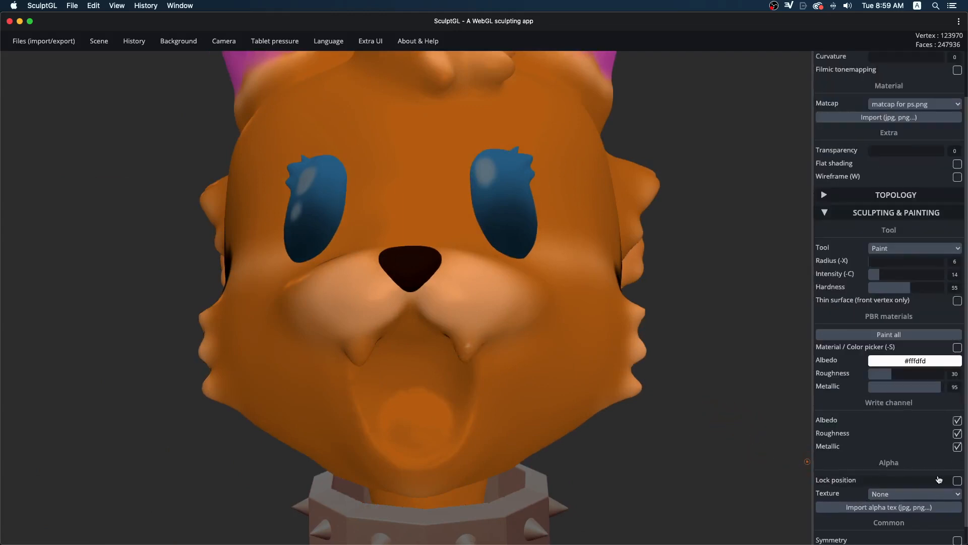
Step: Turn symmetry on and paint both fangs near-white with brush radius 6
{"action": "left_click_drag", "start_coordinate": [964, 498], "coordinate": [964, 521]}
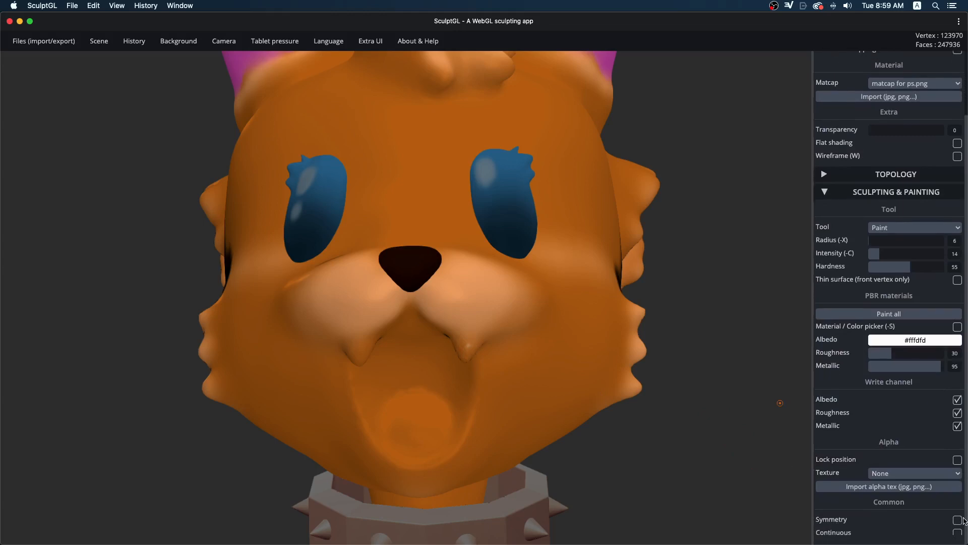
{"action": "left_click_drag", "start_coordinate": [681, 411], "coordinate": [668, 344]}
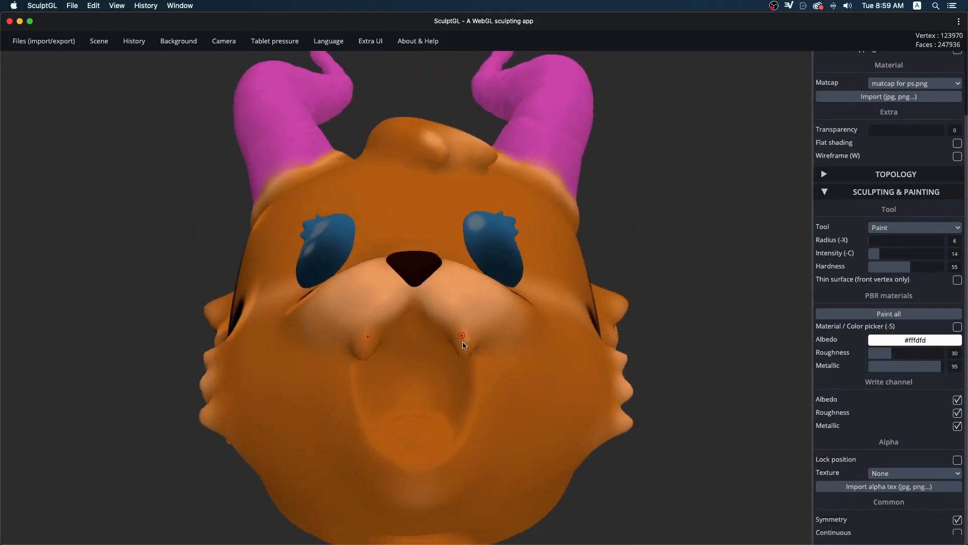
{"action": "left_click_drag", "start_coordinate": [364, 341], "coordinate": [370, 339]}
{"action": "left_click_drag", "start_coordinate": [686, 293], "coordinate": [385, 312]}
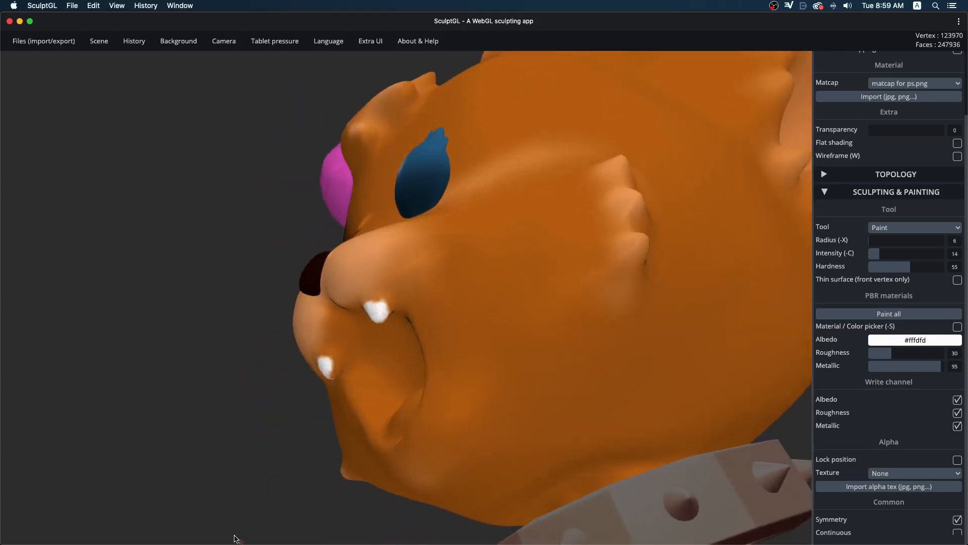
Step: Touch up the near-white paint on the upper and lower fangs from both sides of the head
{"action": "left_click_drag", "start_coordinate": [235, 538], "coordinate": [236, 508]}
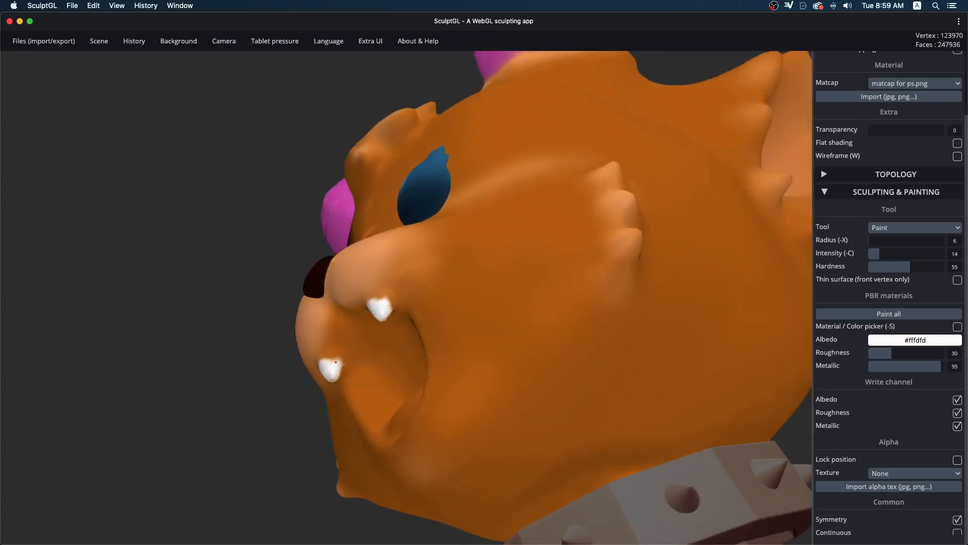
{"action": "left_click_drag", "start_coordinate": [290, 423], "coordinate": [578, 422]}
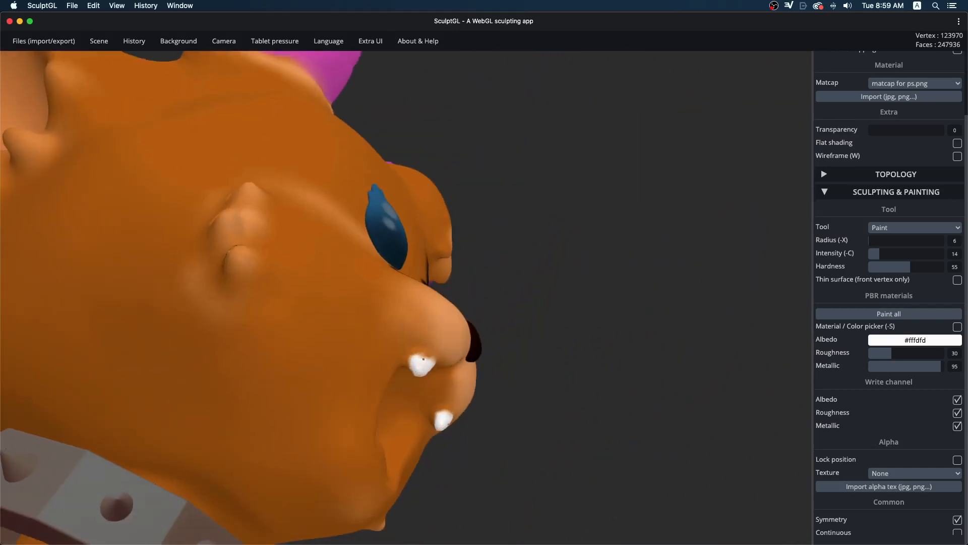
{"action": "mouse_move", "coordinate": [650, 385]}
{"action": "left_mouse_down"}
{"action": "mouse_move", "coordinate": [592, 411]}
{"action": "mouse_move", "coordinate": [387, 461]}
{"action": "left_mouse_up"}
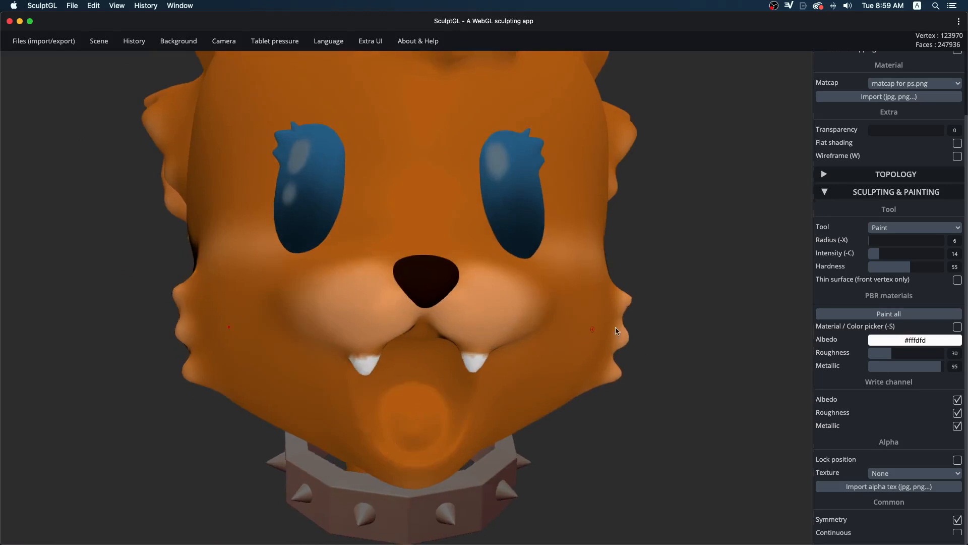
{"action": "key", "text": "ctrl"}
{"action": "mouse_move", "coordinate": [695, 356]}
{"action": "left_mouse_down"}
{"action": "mouse_move", "coordinate": [668, 342]}
{"action": "mouse_move", "coordinate": [673, 326]}
{"action": "left_mouse_up"}
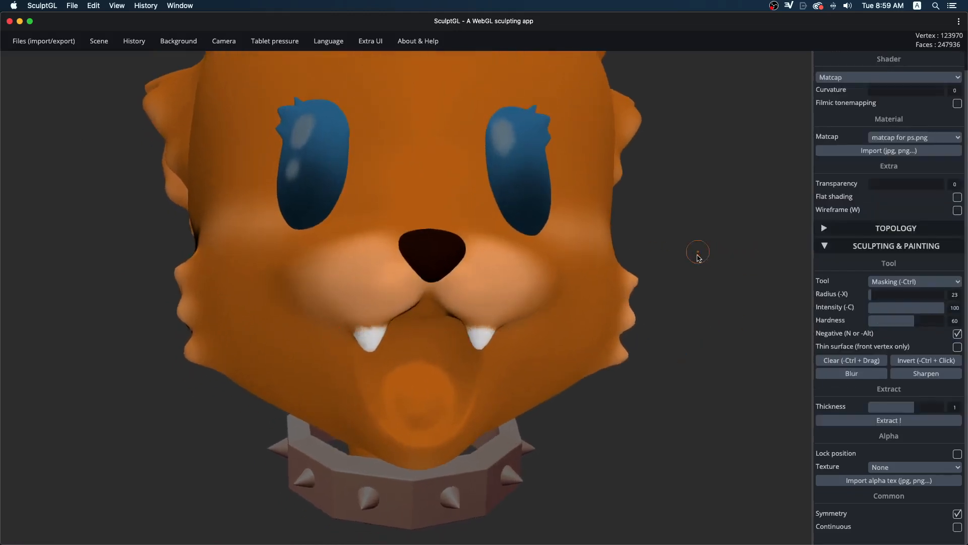
{"action": "mouse_move", "coordinate": [698, 257]}
{"action": "right_mouse_down", "text": "ctrl"}
{"action": "mouse_move", "coordinate": [324, 283]}
{"action": "mouse_move", "coordinate": [97, 318]}
{"action": "mouse_move", "coordinate": [217, 317]}
{"action": "right_mouse_up", "text": "ctrl"}
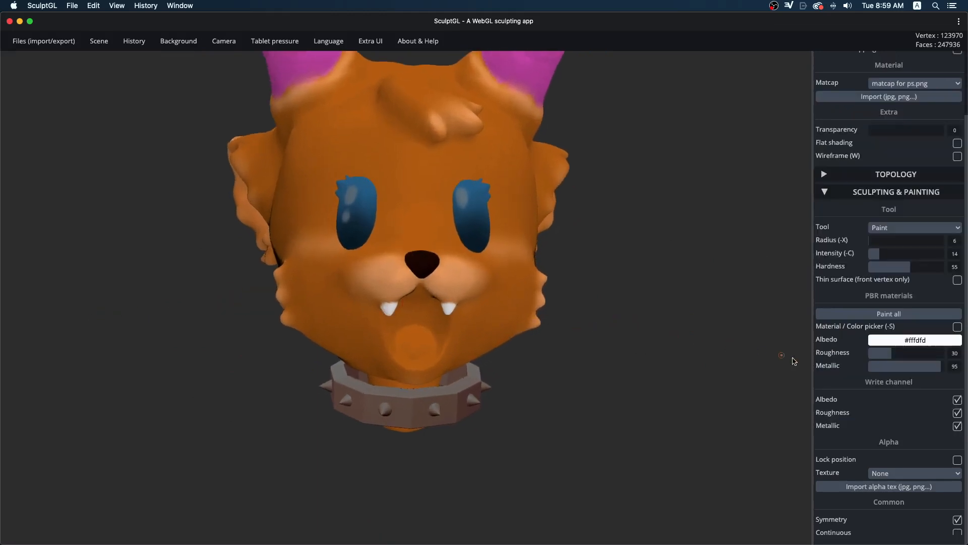
Step: Set the paint color to dark red #7d1212 and paint the inside of the open mouth with brush radius 40
{"action": "left_click", "coordinate": [920, 345]}
{"action": "left_click", "coordinate": [918, 374]}
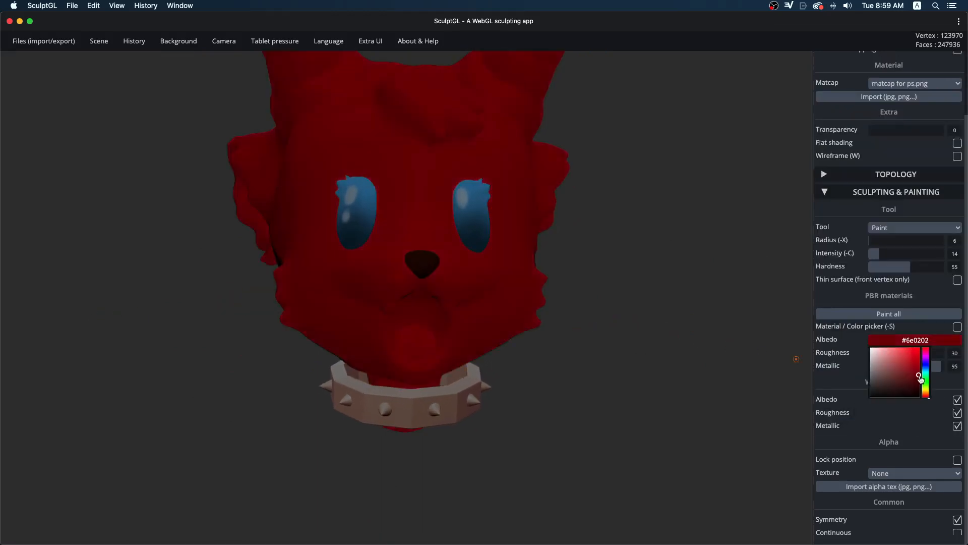
{"action": "left_click_drag", "start_coordinate": [914, 380], "coordinate": [913, 374]}
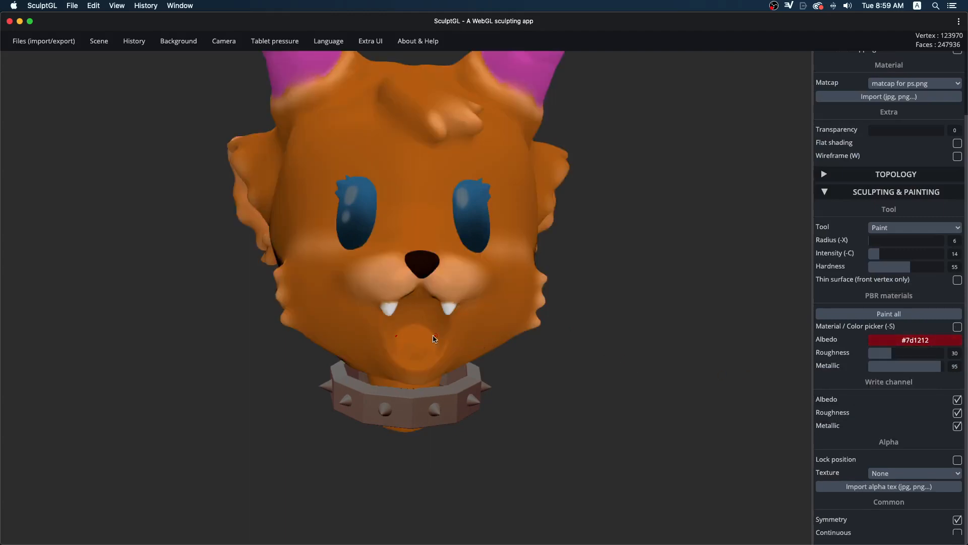
{"action": "scroll", "coordinate": [527, 288], "scroll_direction": "up", "scroll_amount": 10, "text": "ctrl"}
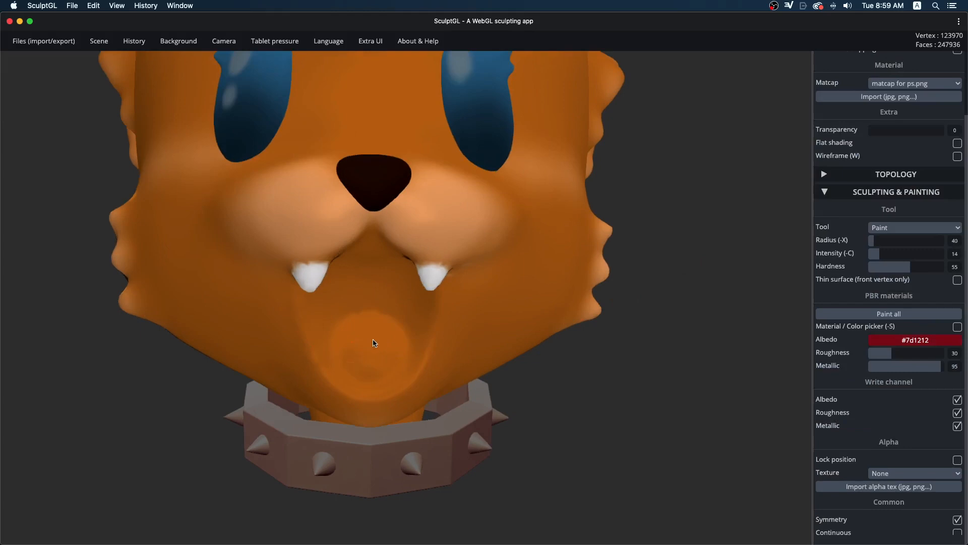
{"action": "mouse_move", "coordinate": [353, 332]}
{"action": "left_mouse_down"}
{"action": "mouse_move", "coordinate": [328, 309]}
{"action": "mouse_move", "coordinate": [348, 373]}
{"action": "mouse_move", "coordinate": [364, 371]}
{"action": "mouse_move", "coordinate": [332, 336]}
{"action": "mouse_move", "coordinate": [330, 311]}
{"action": "left_mouse_up"}
{"action": "mouse_move", "coordinate": [663, 396]}
{"action": "left_mouse_down"}
{"action": "mouse_move", "coordinate": [688, 337]}
{"action": "mouse_move", "coordinate": [683, 345]}
{"action": "left_mouse_up"}
{"action": "mouse_move", "coordinate": [354, 282]}
{"action": "left_mouse_down"}
{"action": "mouse_move", "coordinate": [373, 239]}
{"action": "mouse_move", "coordinate": [331, 237]}
{"action": "mouse_move", "coordinate": [348, 217]}
{"action": "mouse_move", "coordinate": [376, 210]}
{"action": "mouse_move", "coordinate": [415, 236]}
{"action": "left_mouse_up"}
{"action": "left_click_drag", "start_coordinate": [679, 303], "coordinate": [698, 367]}
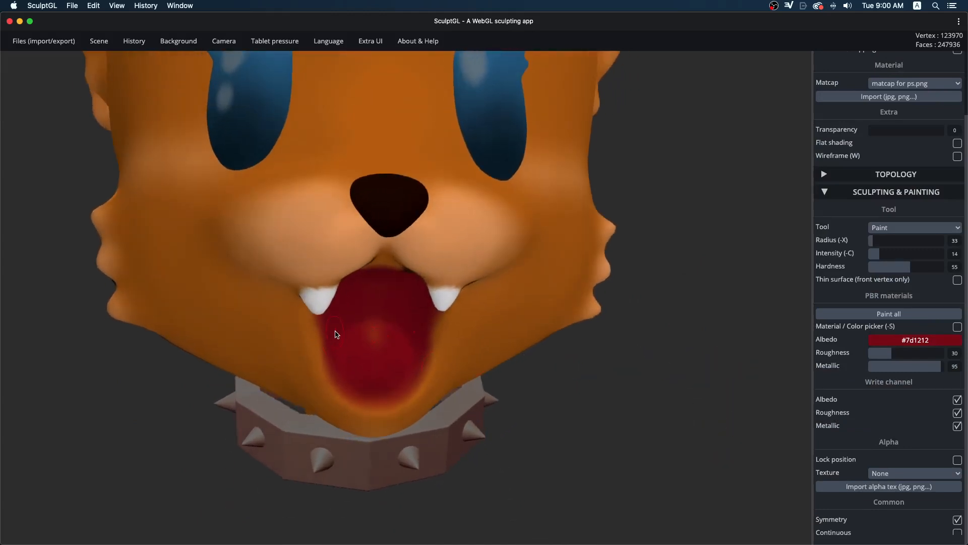
Step: Set the brush hardness to 88 and radius to 23, and clean up the dark red edges of the mouth interior
{"action": "left_click", "coordinate": [902, 338]}
{"action": "left_click_drag", "start_coordinate": [878, 275], "coordinate": [875, 276]}
{"action": "left_click_drag", "start_coordinate": [705, 408], "coordinate": [564, 440]}
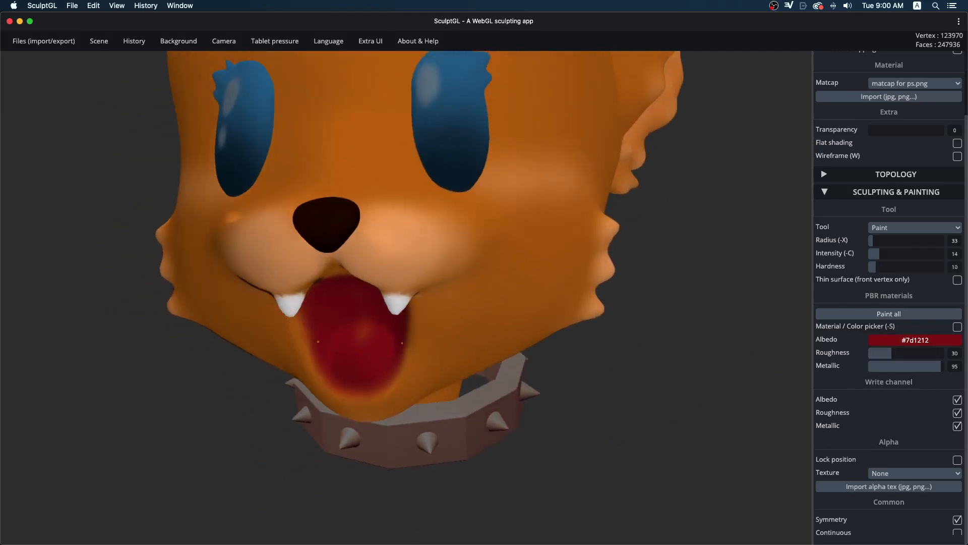
{"action": "left_click_drag", "start_coordinate": [879, 264], "coordinate": [930, 271]}
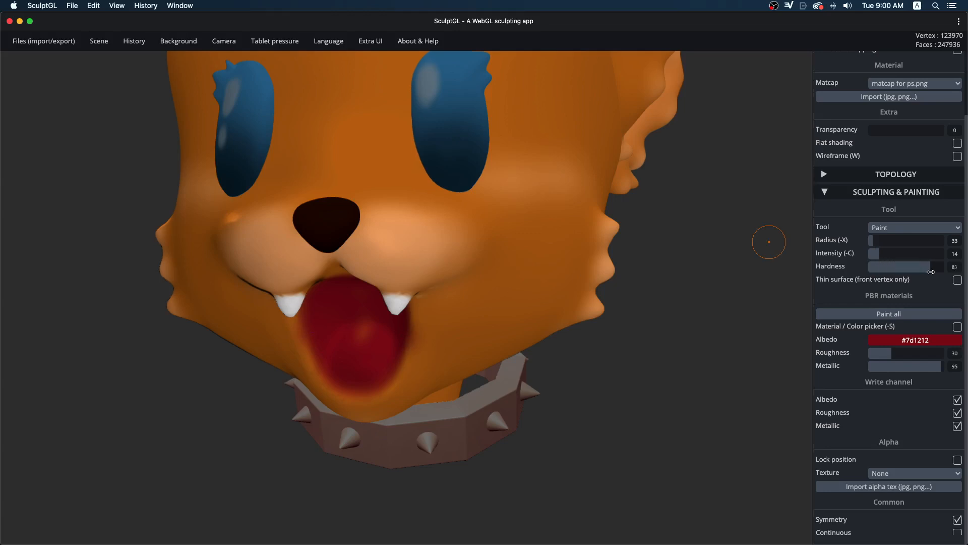
{"action": "left_click_drag", "start_coordinate": [302, 323], "coordinate": [309, 354]}
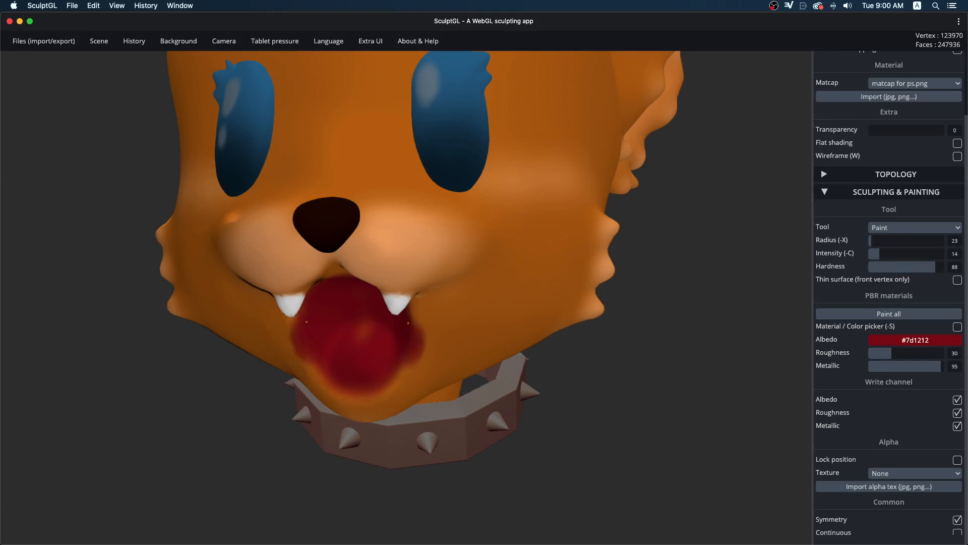
{"action": "key", "text": "ctrl+z"}
{"action": "mouse_move", "coordinate": [309, 312]}
{"action": "left_mouse_down"}
{"action": "mouse_move", "coordinate": [308, 331]}
{"action": "mouse_move", "coordinate": [333, 364]}
{"action": "left_mouse_up"}
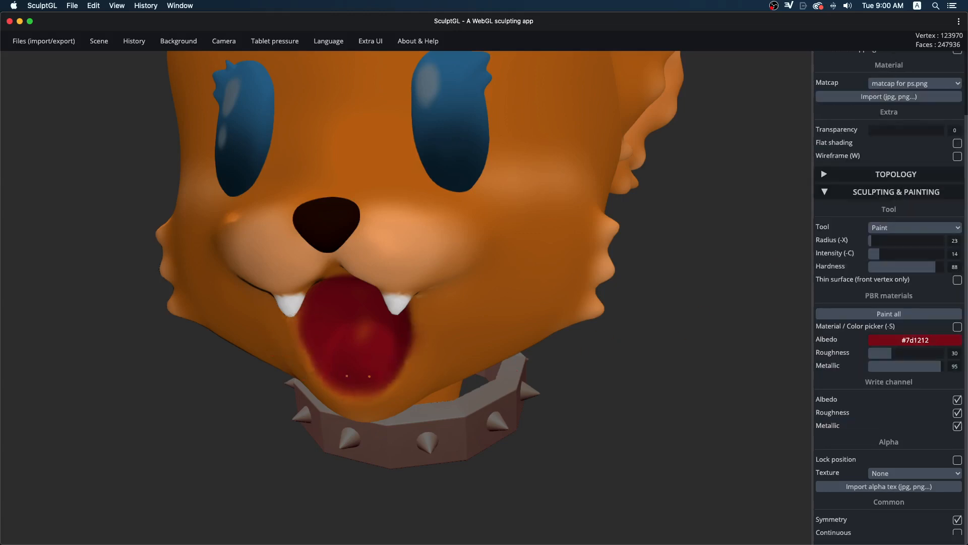
Step: Paint a round tongue inside the mouth in brighter red #c21e1e
{"action": "left_click_drag", "start_coordinate": [557, 380], "coordinate": [620, 338]}
{"action": "mouse_move", "coordinate": [631, 364]}
{"action": "right_mouse_down", "text": "ctrl"}
{"action": "mouse_move", "coordinate": [484, 404]}
{"action": "mouse_move", "coordinate": [136, 398]}
{"action": "mouse_move", "coordinate": [544, 343]}
{"action": "mouse_move", "coordinate": [620, 353]}
{"action": "right_mouse_up", "text": "ctrl"}
{"action": "left_click", "coordinate": [903, 339]}
{"action": "left_click_drag", "start_coordinate": [901, 364], "coordinate": [912, 360]}
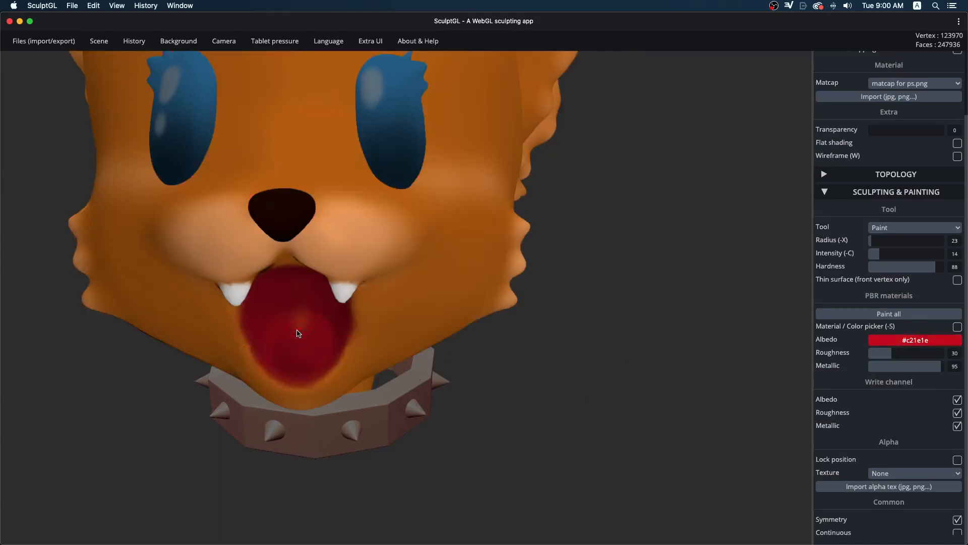
{"action": "left_click_drag", "start_coordinate": [298, 333], "coordinate": [298, 342]}
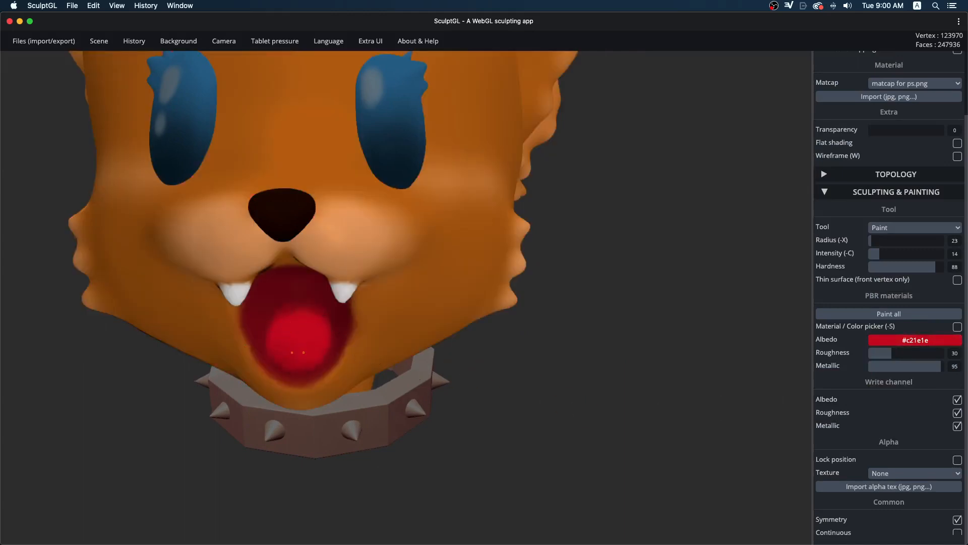
Step: Select the collar band and paint all of it magenta #c21ebb
{"action": "right_click_drag", "start_coordinate": [550, 338], "coordinate": [30, 419], "text": "ctrl"}
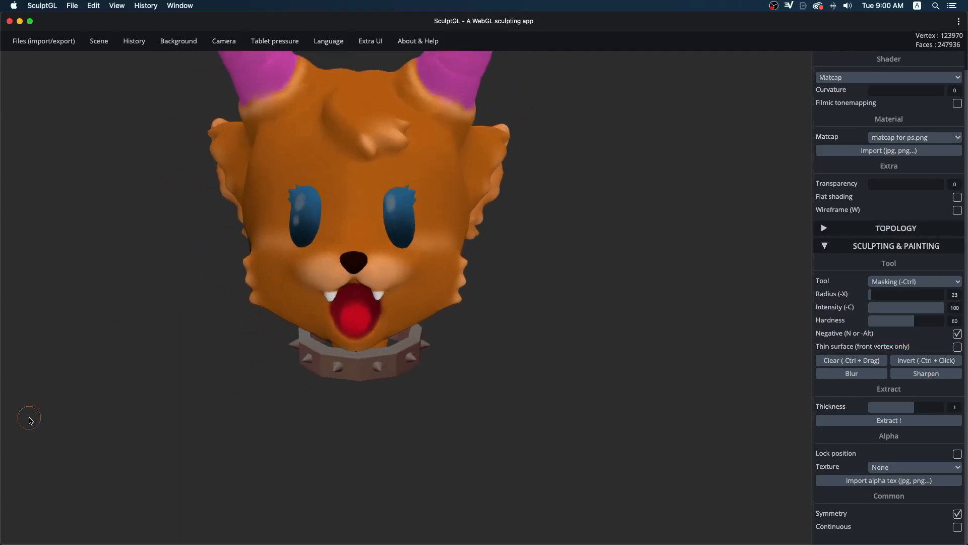
{"action": "right_click_drag", "start_coordinate": [323, 371], "coordinate": [188, 358], "text": "ctrl"}
{"action": "mouse_move", "coordinate": [184, 361]}
{"action": "left_mouse_down"}
{"action": "mouse_move", "coordinate": [278, 416]}
{"action": "mouse_move", "coordinate": [447, 377]}
{"action": "mouse_move", "coordinate": [210, 441]}
{"action": "mouse_move", "coordinate": [248, 385]}
{"action": "left_mouse_up"}
{"action": "key", "text": "ctrl"}
{"action": "mouse_move", "coordinate": [414, 369]}
{"action": "right_mouse_down", "text": "ctrl"}
{"action": "mouse_move", "coordinate": [638, 316]}
{"action": "mouse_move", "coordinate": [605, 328]}
{"action": "right_mouse_up", "text": "ctrl"}
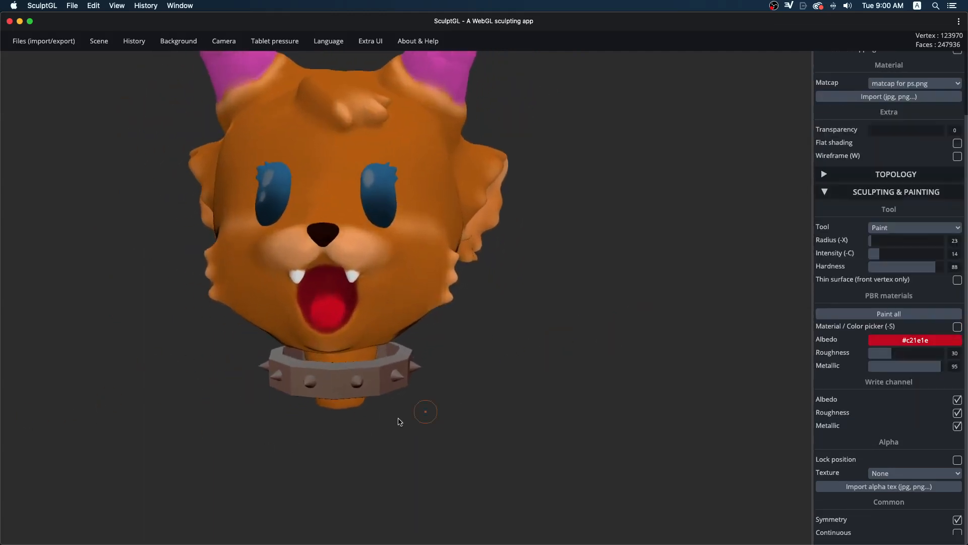
{"action": "left_click", "coordinate": [336, 386]}
{"action": "left_click", "coordinate": [931, 339]}
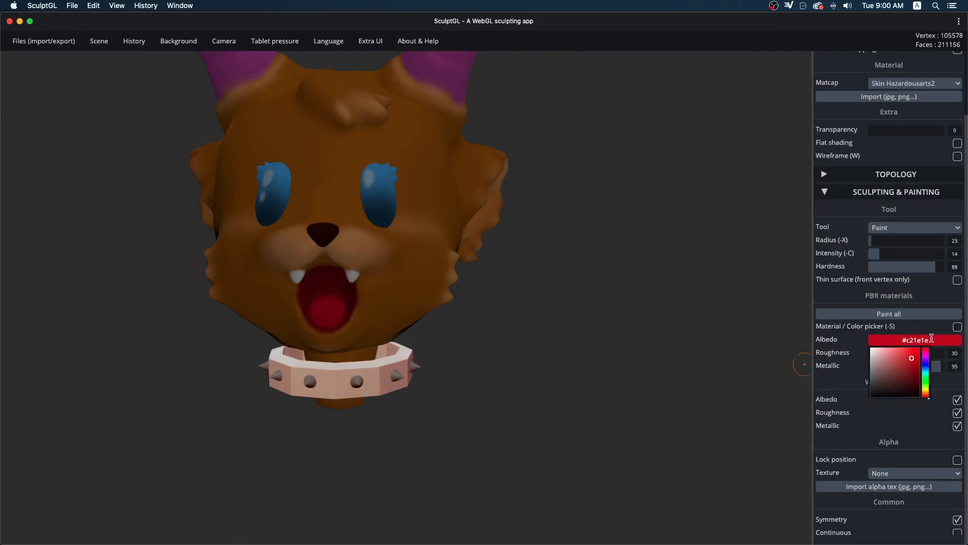
{"action": "left_click_drag", "start_coordinate": [924, 357], "coordinate": [924, 355]}
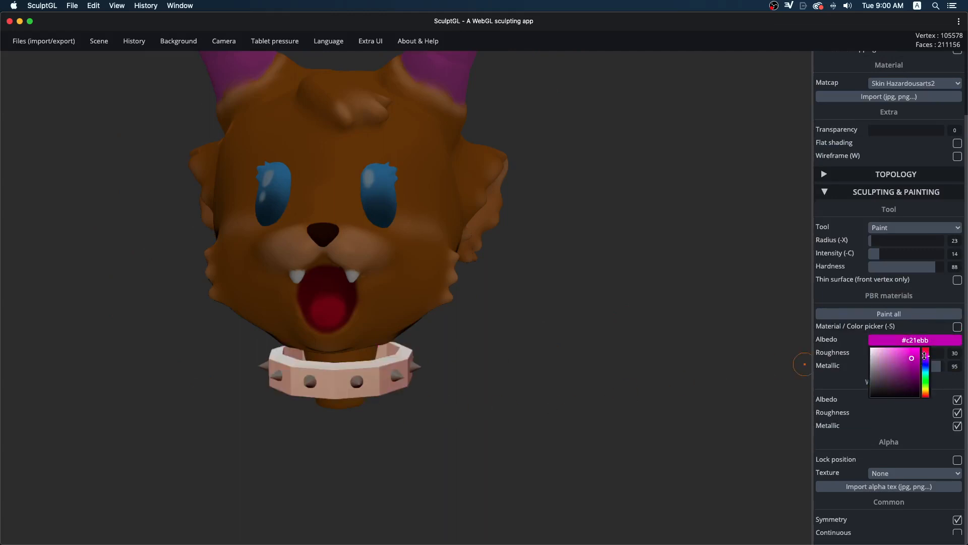
{"action": "left_click", "coordinate": [887, 313]}
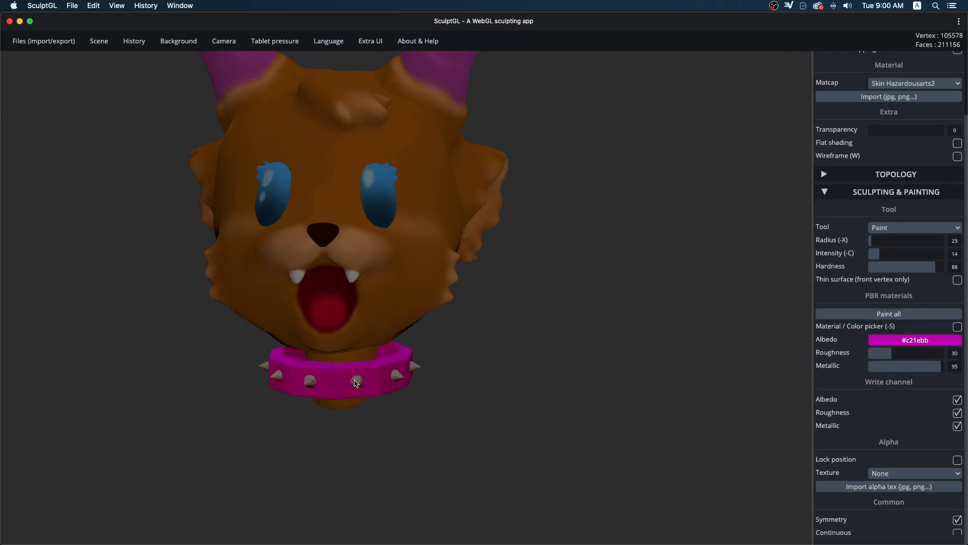
Step: Select the collar spikes and paint all of them light pink #e3bde1
{"action": "left_click", "coordinate": [357, 383]}
{"action": "left_click", "coordinate": [947, 340]}
{"action": "left_click", "coordinate": [878, 354]}
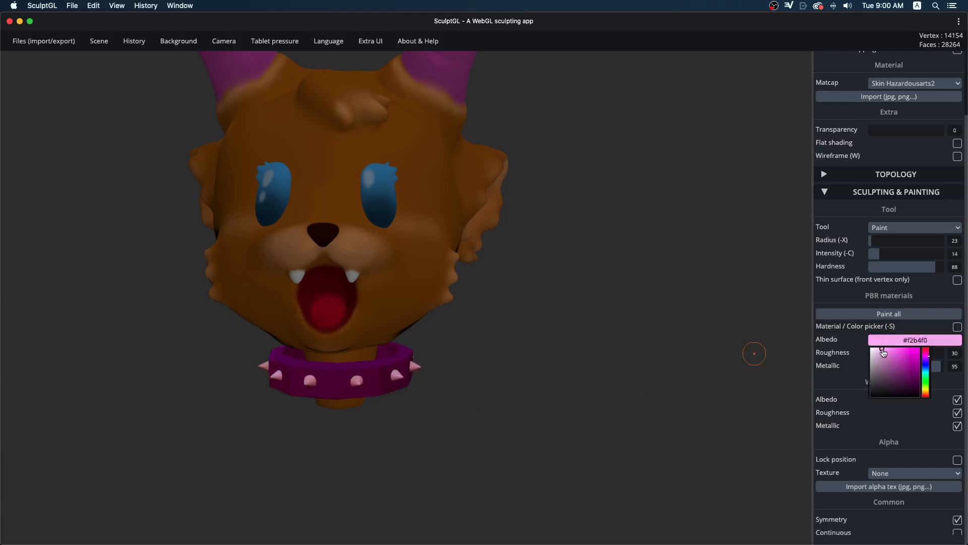
{"action": "left_click", "coordinate": [886, 313]}
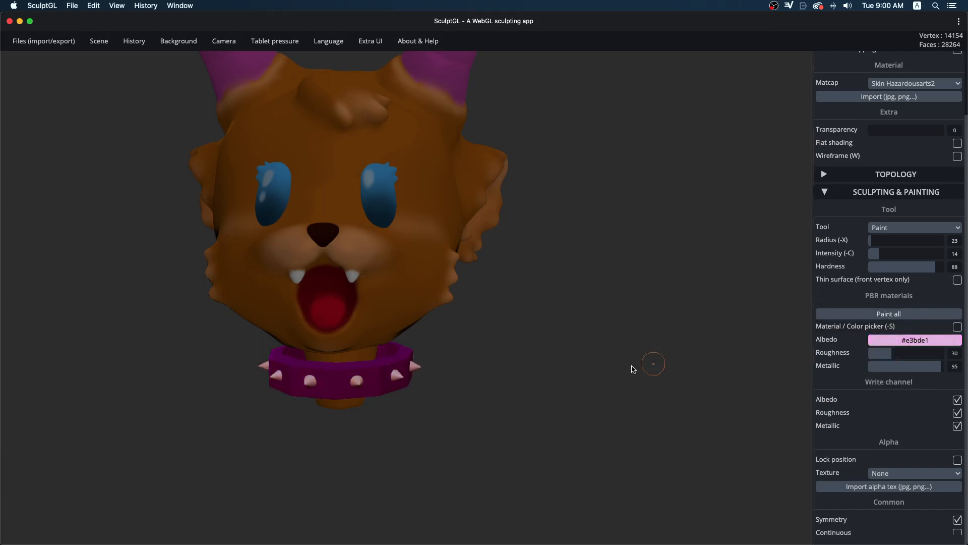
Step: Select the head mesh and set the paint to dark purple #660e62 with hardness 22 and radius 62
{"action": "mouse_move", "coordinate": [633, 367]}
{"action": "left_mouse_down"}
{"action": "mouse_move", "coordinate": [560, 395]}
{"action": "mouse_move", "coordinate": [599, 398]}
{"action": "mouse_move", "coordinate": [605, 375]}
{"action": "mouse_move", "coordinate": [545, 335]}
{"action": "left_mouse_up"}
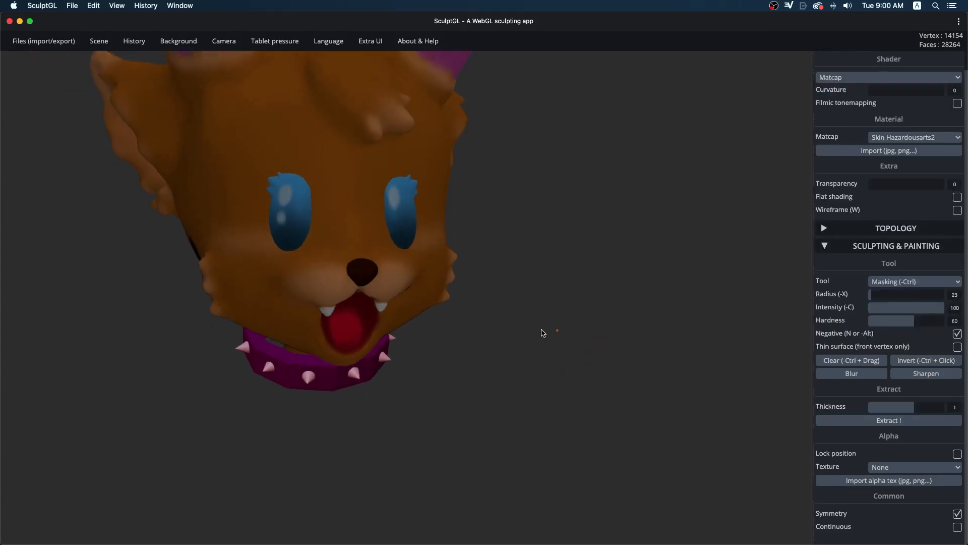
{"action": "right_click_drag", "start_coordinate": [542, 332], "coordinate": [78, 353], "text": "ctrl"}
{"action": "left_click_drag", "start_coordinate": [551, 263], "coordinate": [479, 282]}
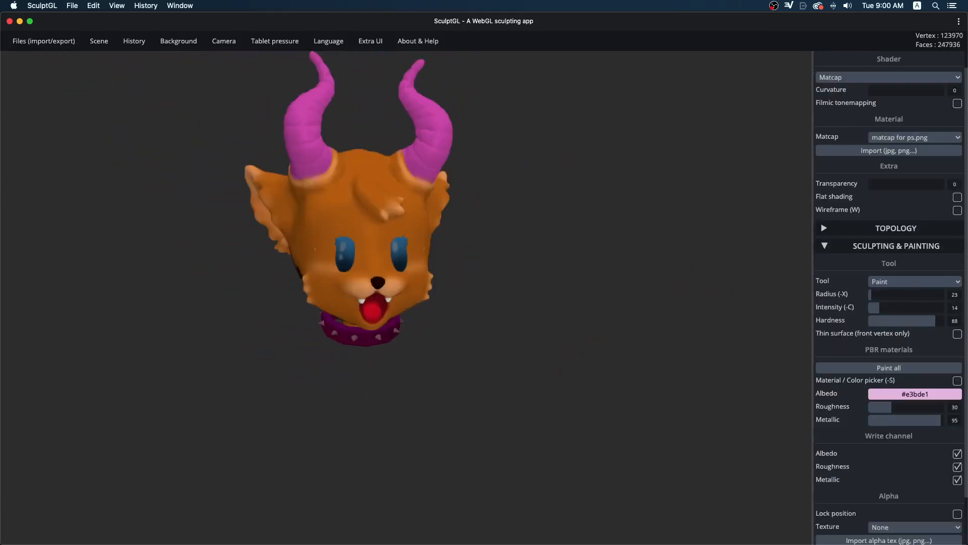
{"action": "key", "text": "ctrl"}
{"action": "right_click_drag", "start_coordinate": [554, 242], "coordinate": [766, 216], "text": "ctrl"}
{"action": "mouse_move", "coordinate": [626, 287]}
{"action": "left_mouse_down"}
{"action": "mouse_move", "coordinate": [553, 333]}
{"action": "mouse_move", "coordinate": [551, 352]}
{"action": "mouse_move", "coordinate": [216, 341]}
{"action": "mouse_move", "coordinate": [654, 349]}
{"action": "mouse_move", "coordinate": [612, 337]}
{"action": "mouse_move", "coordinate": [540, 395]}
{"action": "mouse_move", "coordinate": [536, 322]}
{"action": "mouse_move", "coordinate": [533, 359]}
{"action": "left_mouse_up"}
{"action": "mouse_move", "coordinate": [540, 302]}
{"action": "left_mouse_down"}
{"action": "mouse_move", "coordinate": [666, 406]}
{"action": "mouse_move", "coordinate": [620, 315]}
{"action": "left_mouse_up"}
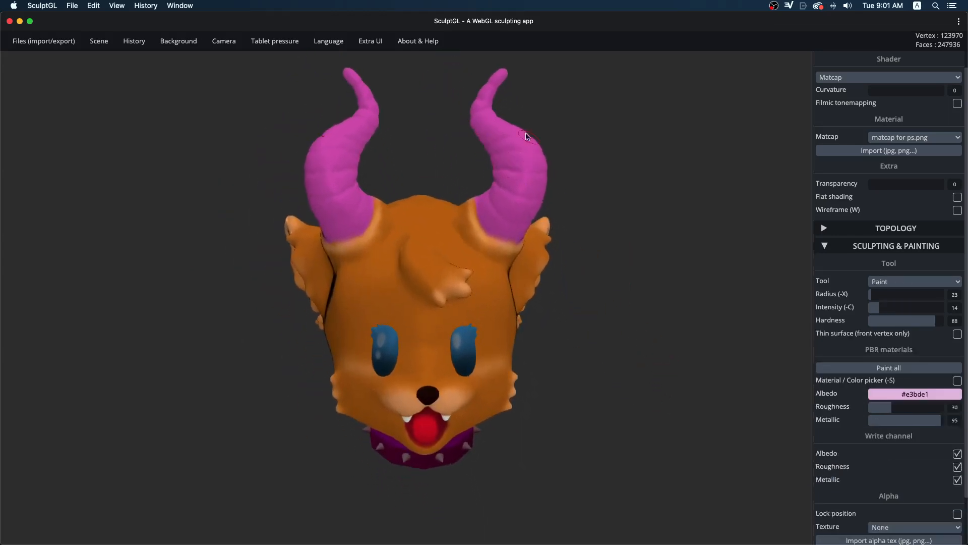
{"action": "left_click", "coordinate": [898, 394]}
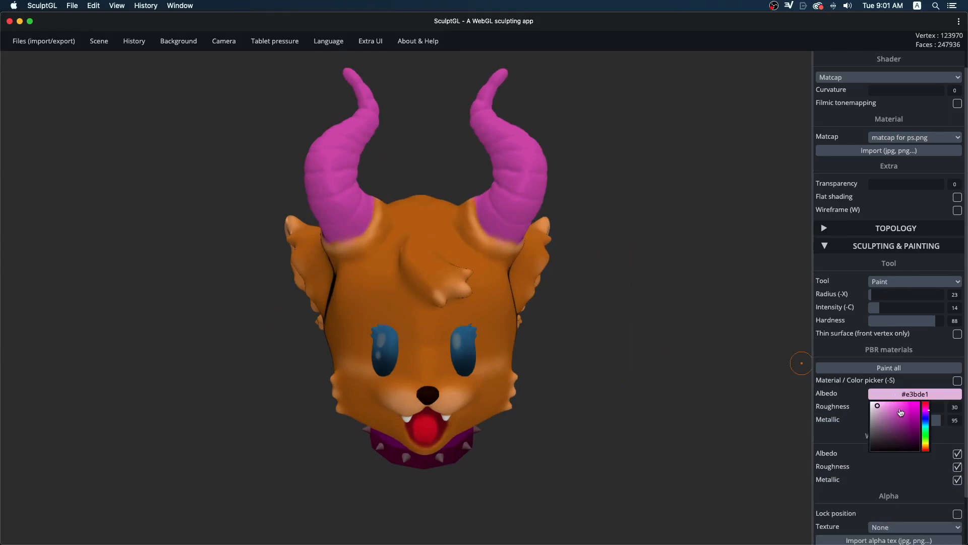
{"action": "left_click_drag", "start_coordinate": [900, 425], "coordinate": [913, 432]}
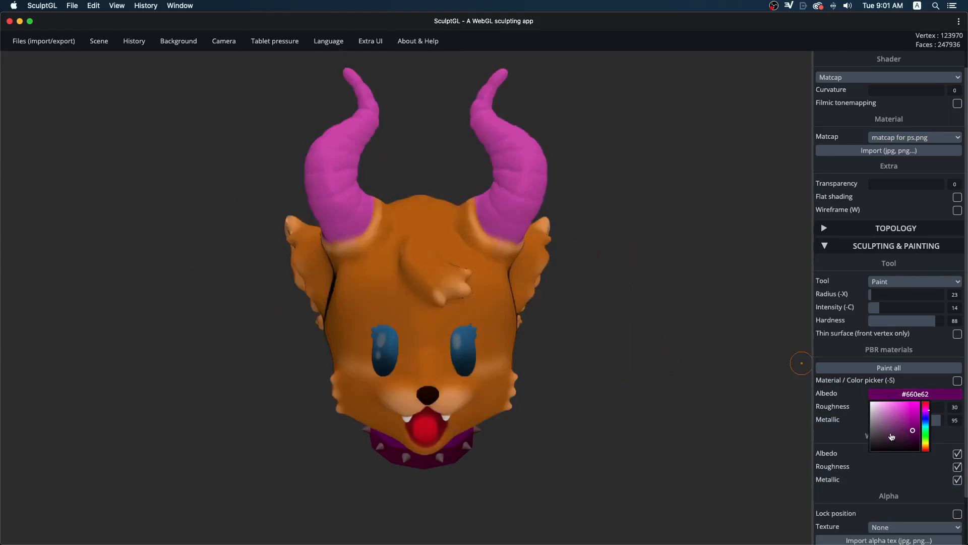
{"action": "mouse_move", "coordinate": [680, 301]}
{"action": "left_mouse_down"}
{"action": "mouse_move", "coordinate": [618, 245]}
{"action": "mouse_move", "coordinate": [612, 224]}
{"action": "left_mouse_up"}
{"action": "left_click_drag", "start_coordinate": [921, 321], "coordinate": [903, 323]}
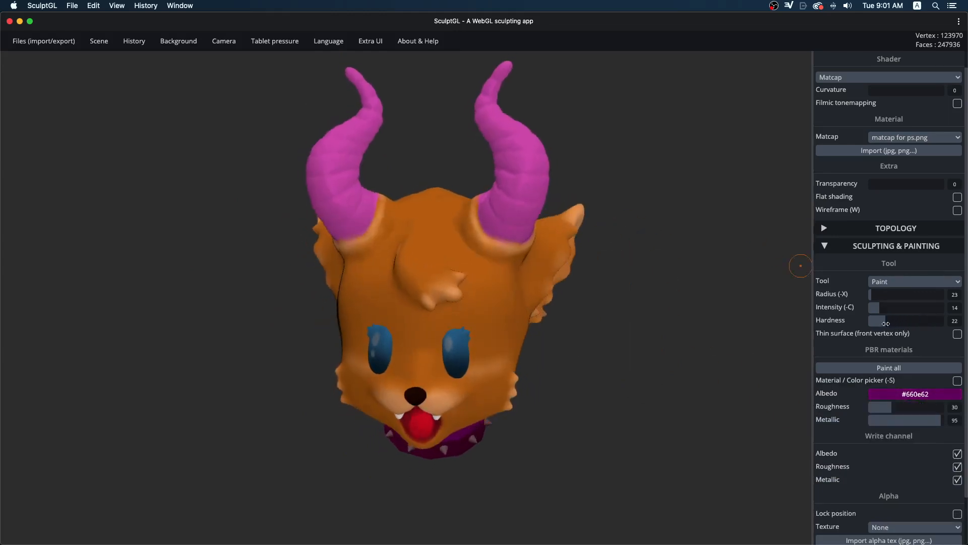
{"action": "key", "text": "x"}
Step: Shade the bases, bends and tips of both horns with soft dark purple strokes, undoing unwanted strokes
{"action": "left_click_drag", "start_coordinate": [513, 225], "coordinate": [514, 218]}
{"action": "left_click_drag", "start_coordinate": [634, 166], "coordinate": [540, 214]}
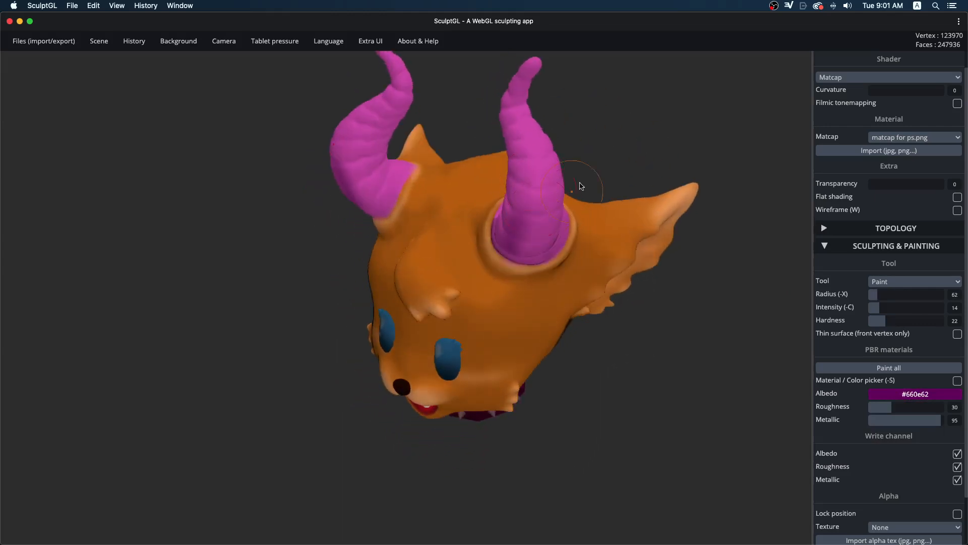
{"action": "key", "text": "ctrl+z"}
{"action": "left_click_drag", "start_coordinate": [587, 150], "coordinate": [715, 104]}
{"action": "left_click_drag", "start_coordinate": [517, 126], "coordinate": [552, 190]}
{"action": "left_click_drag", "start_coordinate": [607, 151], "coordinate": [719, 78]}
{"action": "mouse_move", "coordinate": [504, 152]}
{"action": "left_mouse_down"}
{"action": "mouse_move", "coordinate": [498, 161]}
{"action": "mouse_move", "coordinate": [537, 78]}
{"action": "mouse_move", "coordinate": [515, 65]}
{"action": "mouse_move", "coordinate": [522, 56]}
{"action": "left_mouse_up"}
{"action": "mouse_move", "coordinate": [678, 96]}
{"action": "left_mouse_down"}
{"action": "mouse_move", "coordinate": [565, 157]}
{"action": "mouse_move", "coordinate": [557, 235]}
{"action": "mouse_move", "coordinate": [518, 225]}
{"action": "left_mouse_up"}
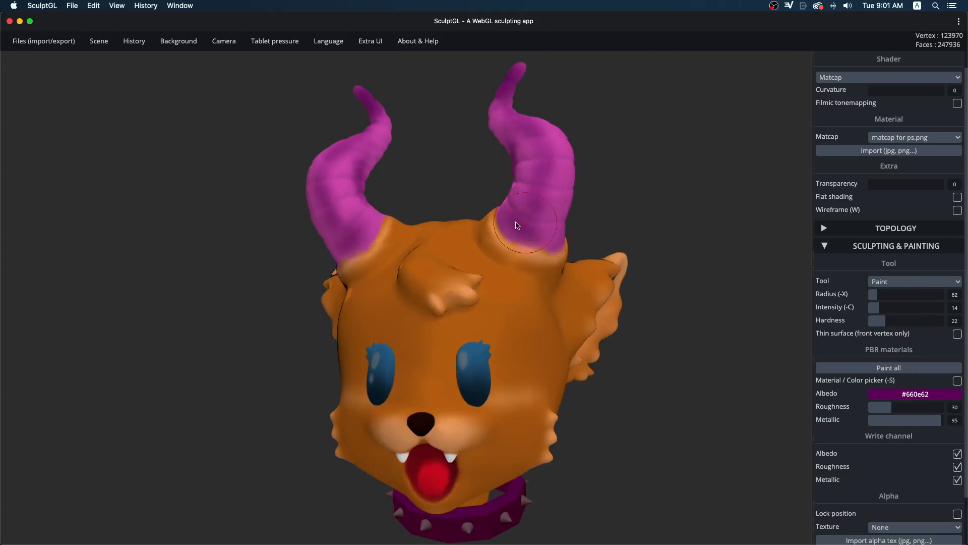
{"action": "mouse_move", "coordinate": [636, 132]}
{"action": "left_mouse_down"}
{"action": "mouse_move", "coordinate": [614, 115]}
{"action": "mouse_move", "coordinate": [687, 126]}
{"action": "left_mouse_up"}
{"action": "key", "text": "ctrl"}
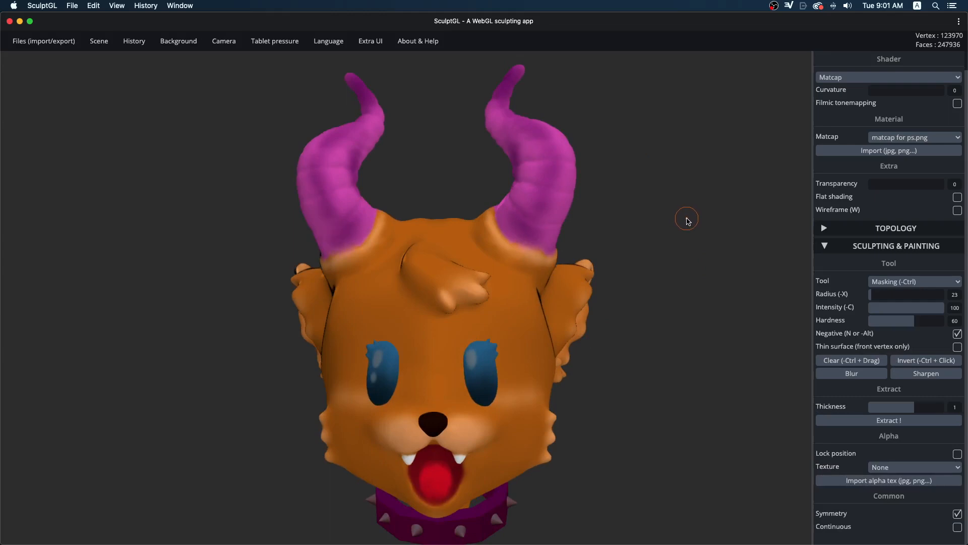
{"action": "key", "text": "ctrl+z"}
Step: Set the paint color to bright pink #e359dd and brush highlights along the middle of both horns
{"action": "left_click", "coordinate": [900, 393]}
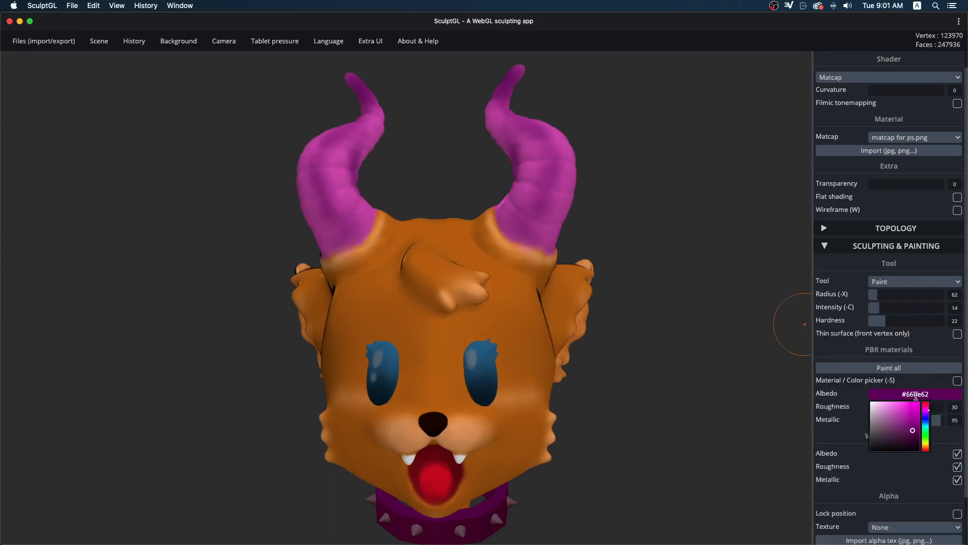
{"action": "mouse_move", "coordinate": [534, 152]}
{"action": "left_mouse_down"}
{"action": "mouse_move", "coordinate": [538, 236]}
{"action": "mouse_move", "coordinate": [531, 224]}
{"action": "left_mouse_up"}
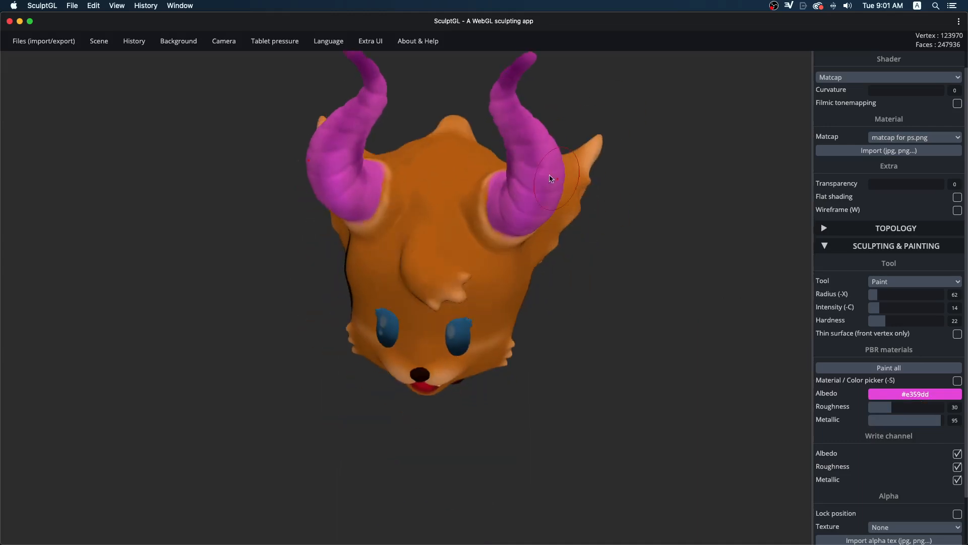
{"action": "mouse_move", "coordinate": [540, 177]}
{"action": "left_mouse_down"}
{"action": "mouse_move", "coordinate": [510, 79]}
{"action": "mouse_move", "coordinate": [528, 60]}
{"action": "mouse_move", "coordinate": [548, 192]}
{"action": "left_mouse_up"}
{"action": "left_click_drag", "start_coordinate": [651, 105], "coordinate": [547, 76]}
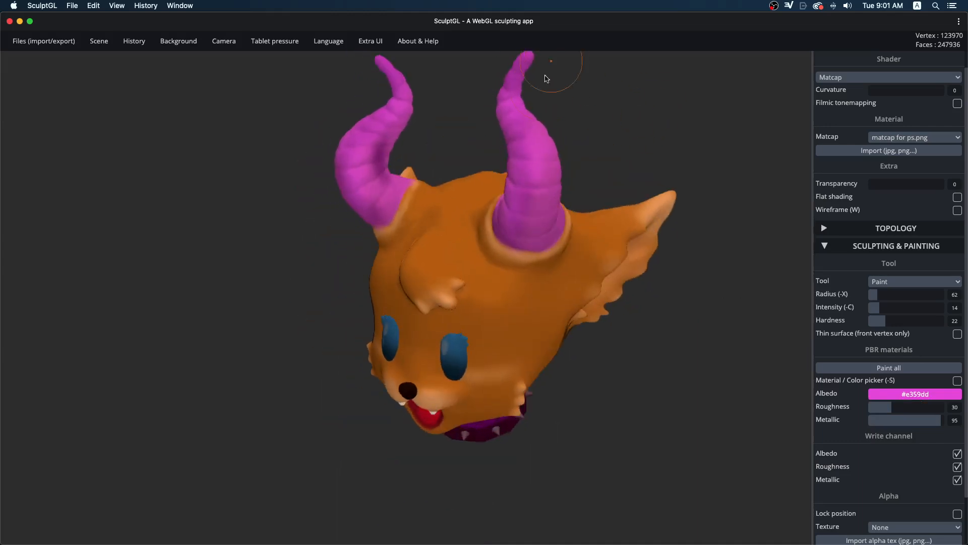
{"action": "left_click_drag", "start_coordinate": [626, 97], "coordinate": [639, 103]}
{"action": "left_click_drag", "start_coordinate": [358, 162], "coordinate": [368, 149]}
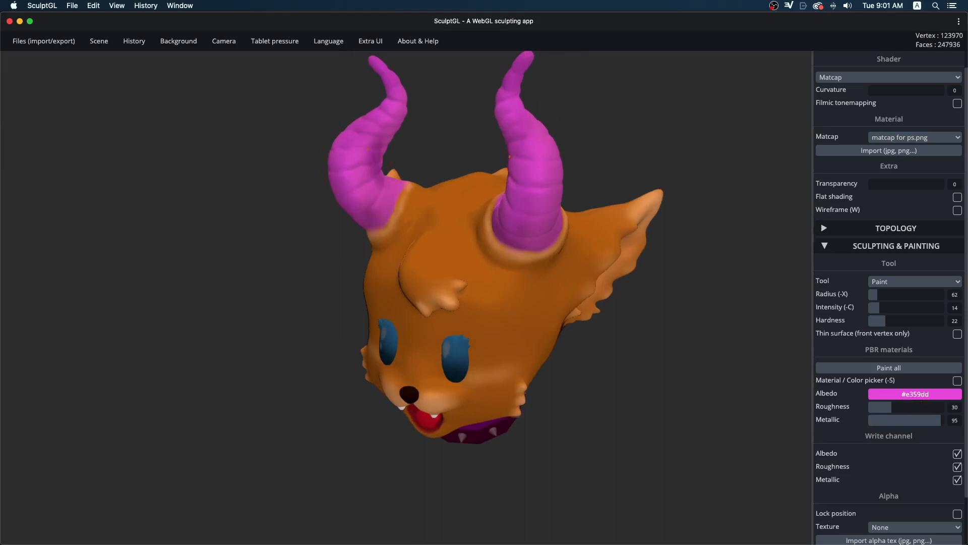
Step: Set the paint color to light pink #f29eef and brush a highlight on the thick middle bend of both horns
{"action": "mouse_move", "coordinate": [620, 97]}
{"action": "left_mouse_down"}
{"action": "mouse_move", "coordinate": [731, 97]}
{"action": "mouse_move", "coordinate": [664, 158]}
{"action": "mouse_move", "coordinate": [741, 158]}
{"action": "mouse_move", "coordinate": [628, 144]}
{"action": "mouse_move", "coordinate": [518, 162]}
{"action": "mouse_move", "coordinate": [535, 172]}
{"action": "left_mouse_up"}
{"action": "left_click", "coordinate": [896, 385]}
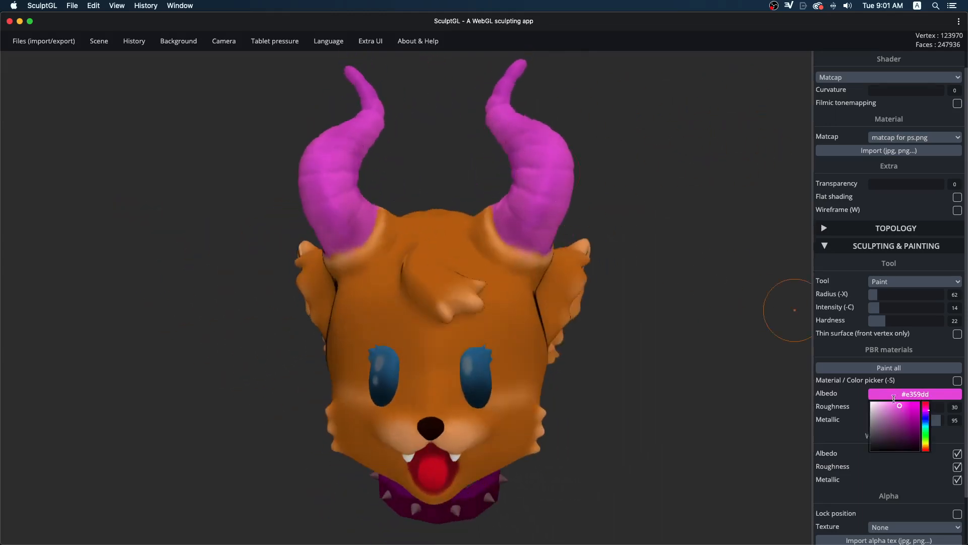
{"action": "left_click", "coordinate": [889, 407]}
{"action": "left_click_drag", "start_coordinate": [888, 404], "coordinate": [887, 404]}
{"action": "mouse_move", "coordinate": [545, 139]}
{"action": "left_mouse_down"}
{"action": "mouse_move", "coordinate": [552, 176]}
{"action": "mouse_move", "coordinate": [543, 179]}
{"action": "left_mouse_up"}
{"action": "left_click_drag", "start_coordinate": [686, 172], "coordinate": [560, 113]}
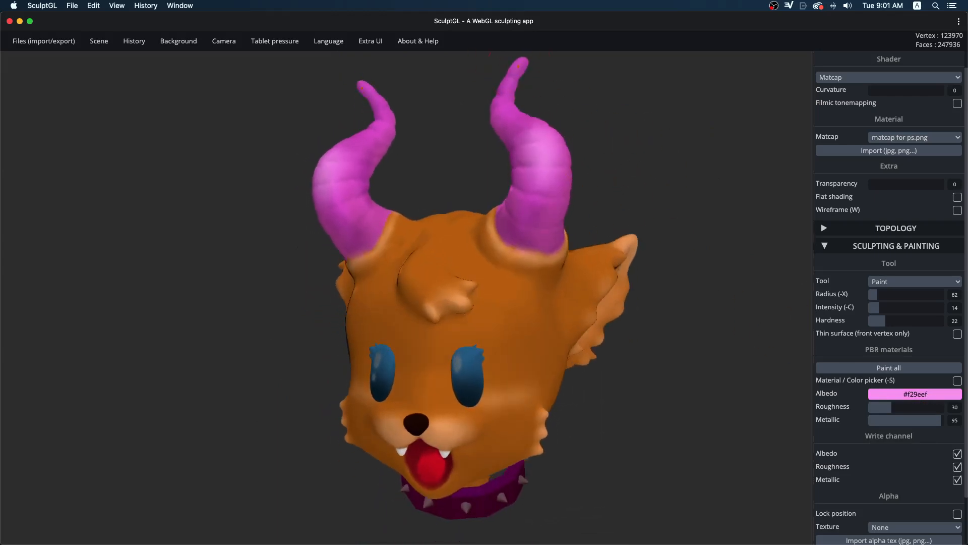
Step: Save the whole painted scene as an .sgl file
{"action": "right_click_drag", "start_coordinate": [713, 222], "coordinate": [322, 300], "text": "ctrl"}
{"action": "mouse_move", "coordinate": [273, 323]}
{"action": "left_mouse_down"}
{"action": "mouse_move", "coordinate": [339, 357]}
{"action": "mouse_move", "coordinate": [573, 330]}
{"action": "mouse_move", "coordinate": [331, 380]}
{"action": "mouse_move", "coordinate": [156, 348]}
{"action": "mouse_move", "coordinate": [311, 426]}
{"action": "mouse_move", "coordinate": [365, 388]}
{"action": "mouse_move", "coordinate": [326, 346]}
{"action": "mouse_move", "coordinate": [412, 337]}
{"action": "left_mouse_up"}
{"action": "right_click_drag", "start_coordinate": [412, 337], "coordinate": [752, 240], "text": "ctrl"}
{"action": "mouse_move", "coordinate": [41, 49]}
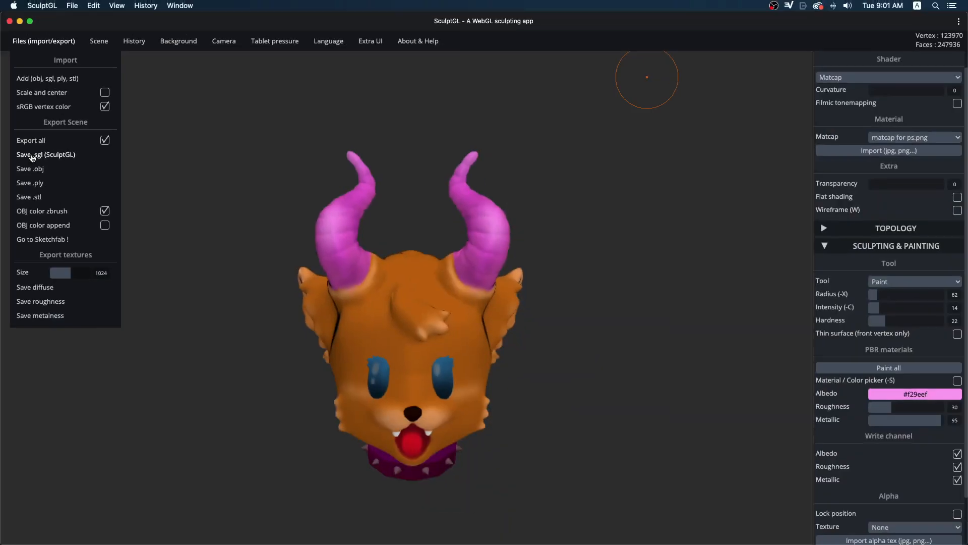
{"action": "left_click", "coordinate": [32, 155]}
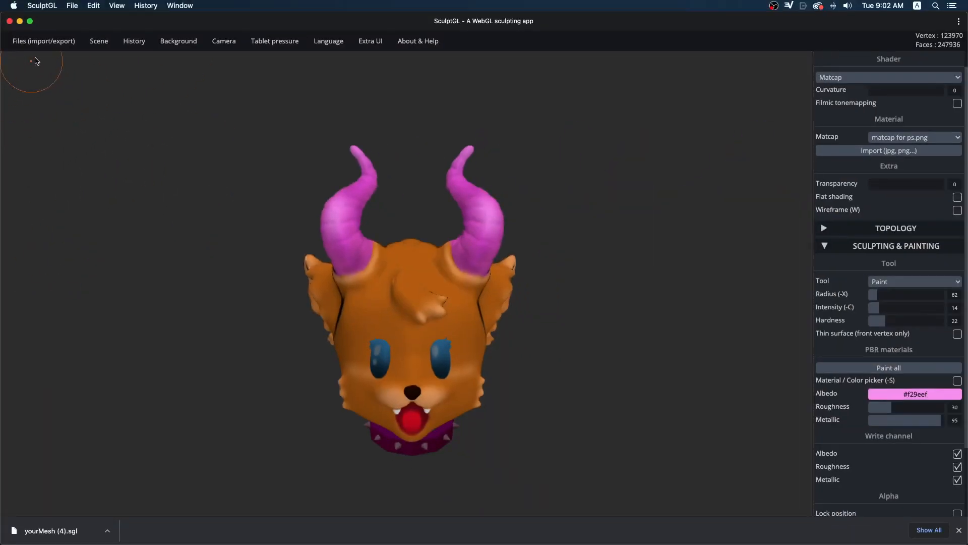
Step: Enable OBJ color append and export the scene as an .obj file
{"action": "mouse_move", "coordinate": [44, 41]}
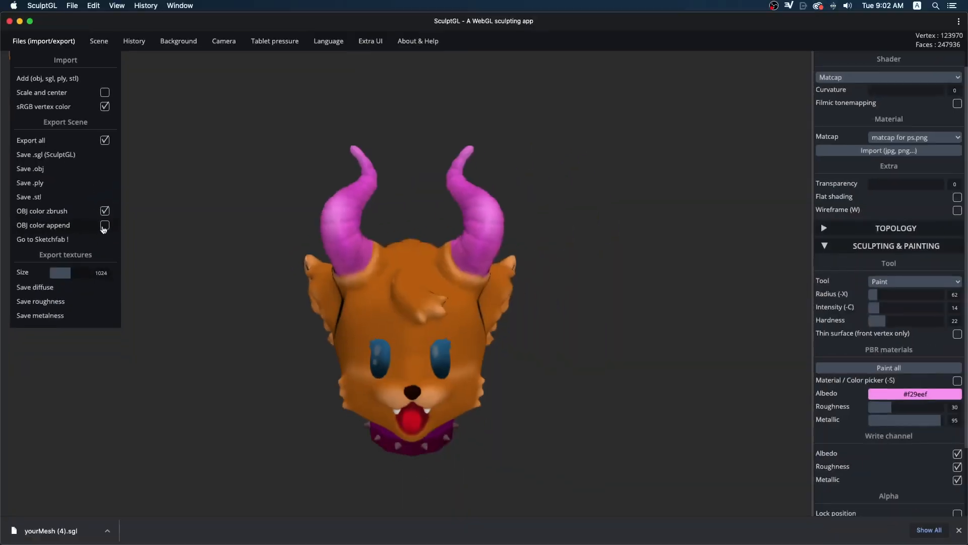
{"action": "left_click", "coordinate": [103, 220]}
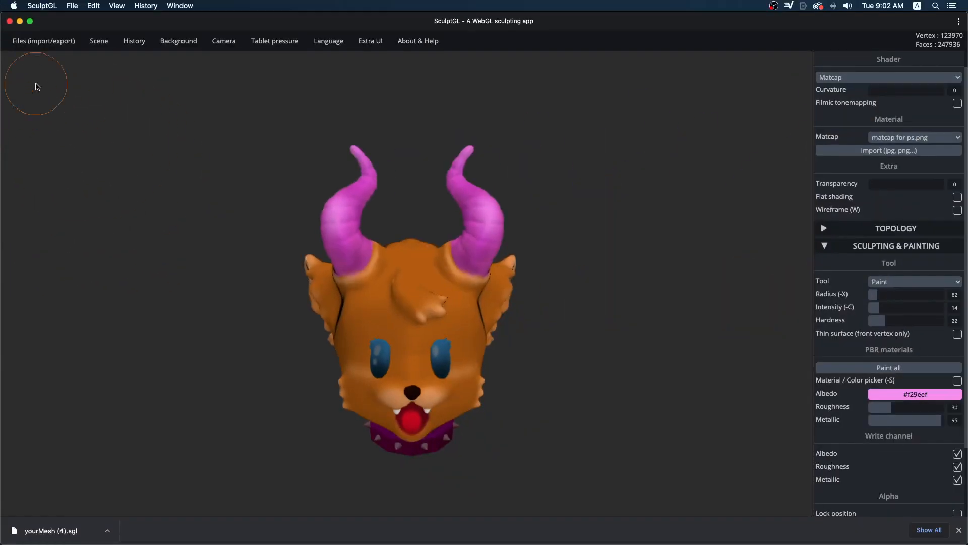
{"action": "mouse_move", "coordinate": [54, 54]}
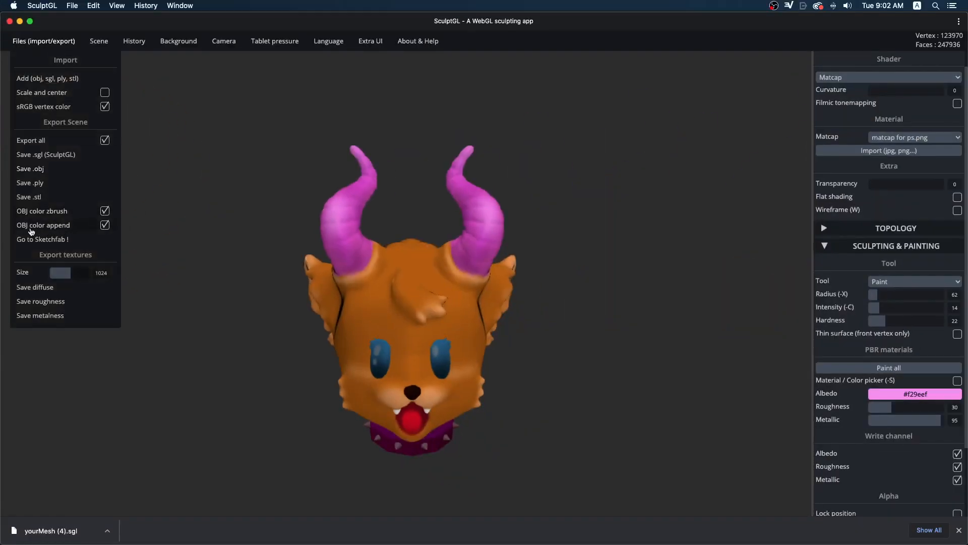
{"action": "left_click", "coordinate": [45, 168]}
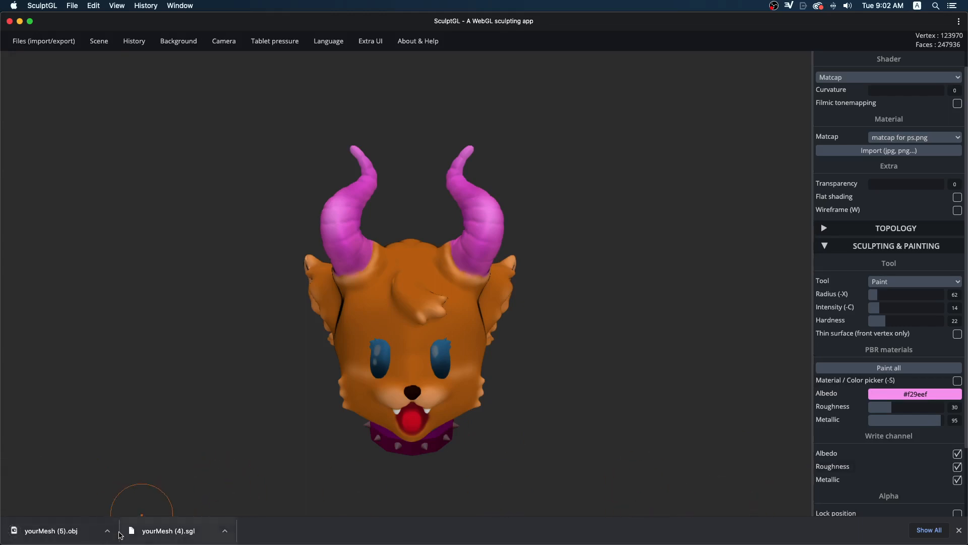
Step: Switch to Photoshop CC 2019 and open the exported OBJ model named colored sample
{"action": "left_click", "coordinate": [106, 531]}
{"action": "left_click", "coordinate": [141, 520]}
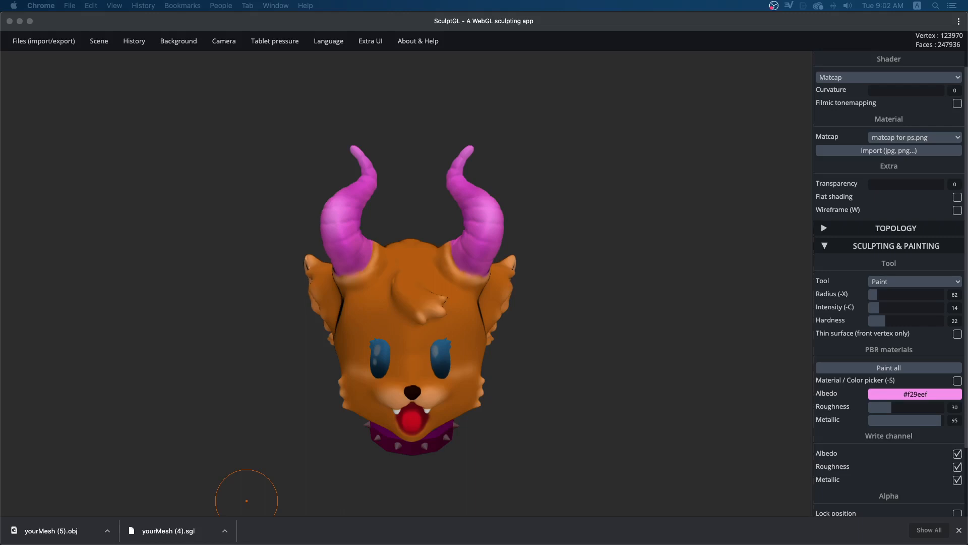
{"action": "mouse_move", "coordinate": [482, 541]}
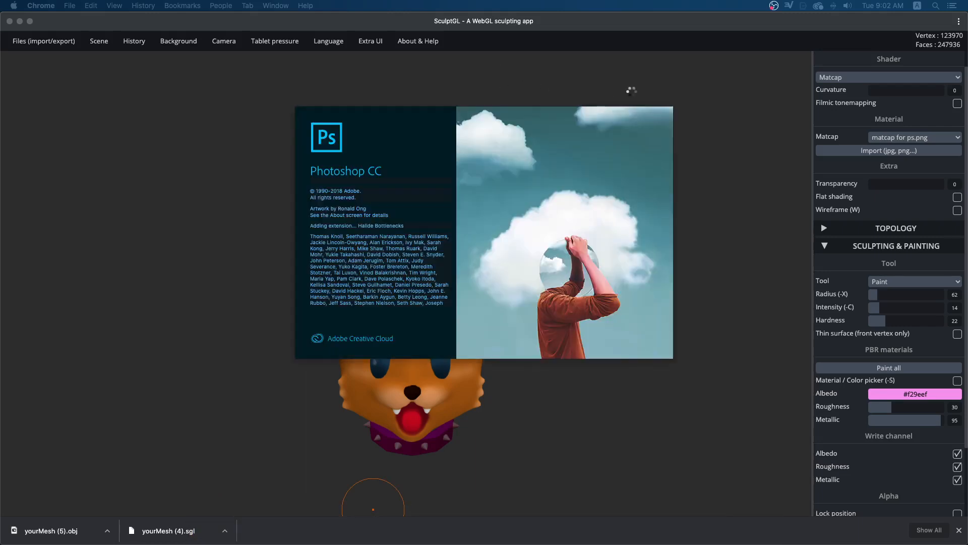
{"action": "left_click", "coordinate": [709, 97]}
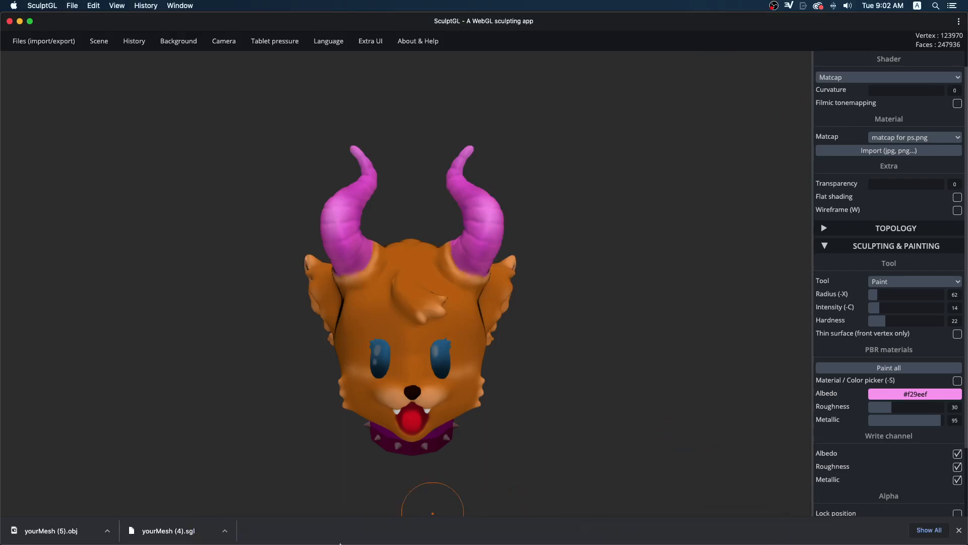
{"action": "left_click", "coordinate": [362, 530]}
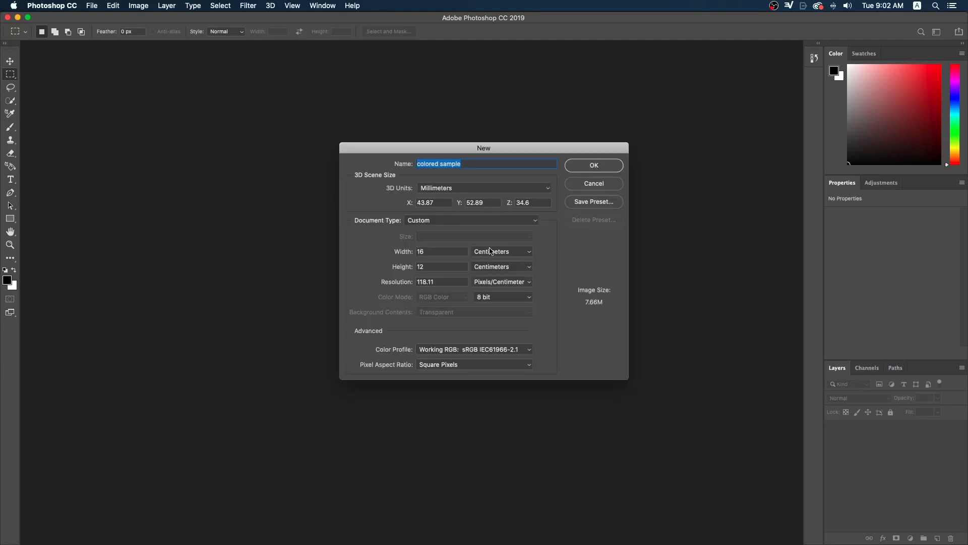
Step: Create the 3D document at 1920 by 1080 pixels with a resolution of 72 pixels per centimeter, accepting the 3D workspace
{"action": "left_click", "coordinate": [488, 251]}
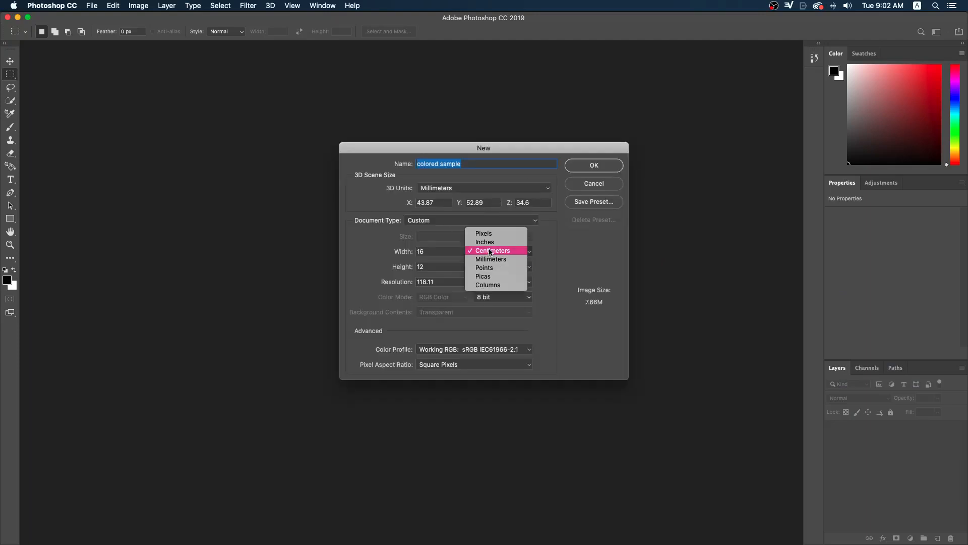
{"action": "left_click", "coordinate": [486, 231]}
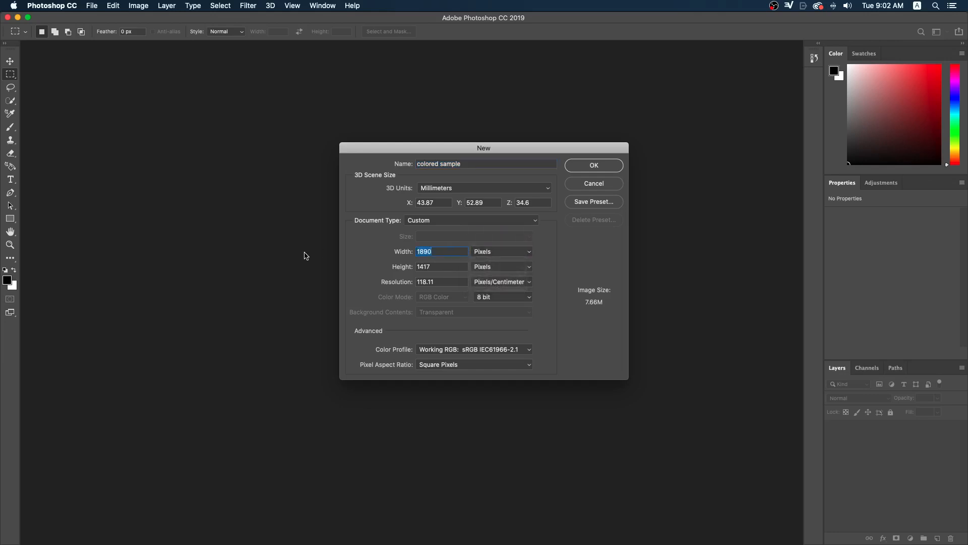
{"action": "type", "text": "1920"}
{"action": "key", "text": "Tab"}
{"action": "type", "text": "10"}
{"action": "key", "text": "super+a"}
{"action": "key", "text": "Tab"}
{"action": "type", "text": "72"}
{"action": "left_click", "coordinate": [586, 166]}
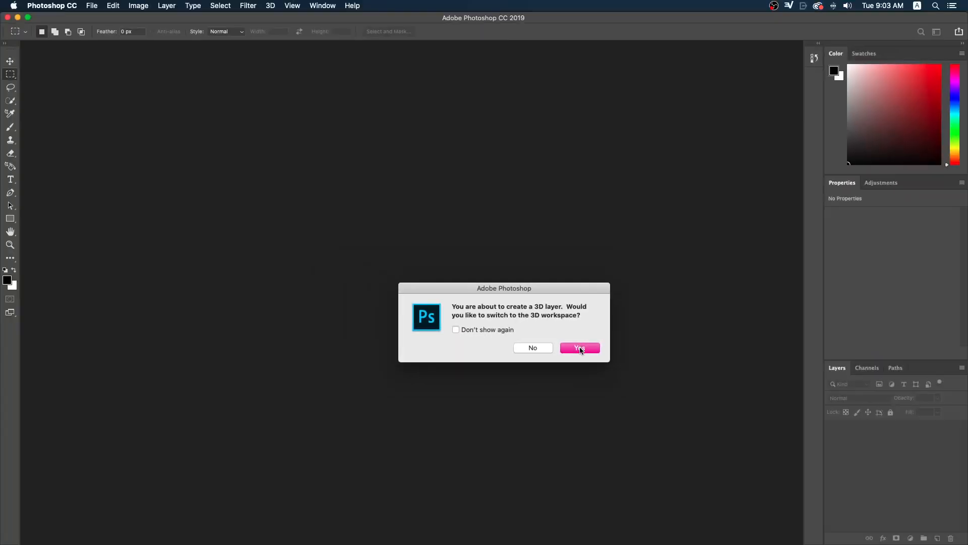
{"action": "left_click", "coordinate": [580, 349]}
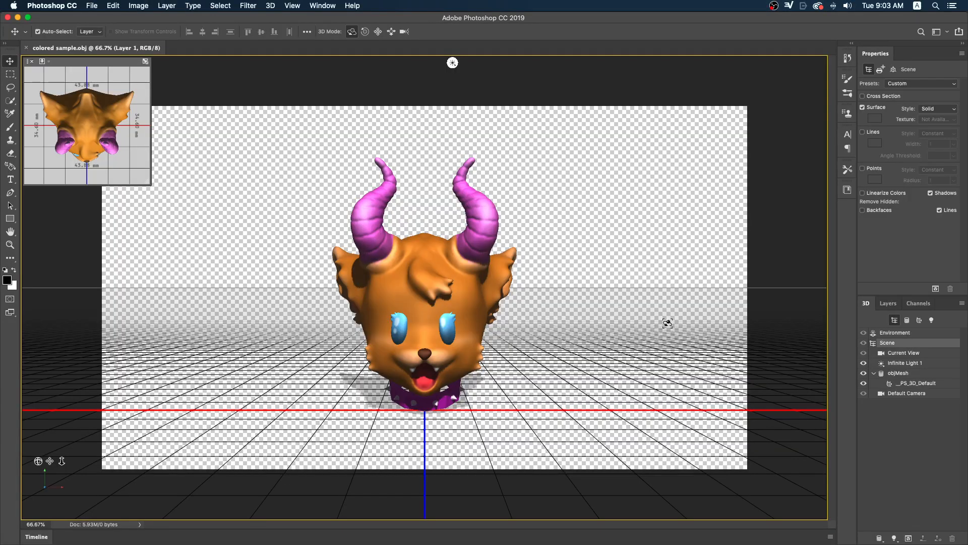
Step: Add a new layer beneath the 3D model layer and fill it with white
{"action": "left_click", "coordinate": [888, 303]}
{"action": "left_click", "coordinate": [914, 515]}
{"action": "left_click", "coordinate": [936, 539]}
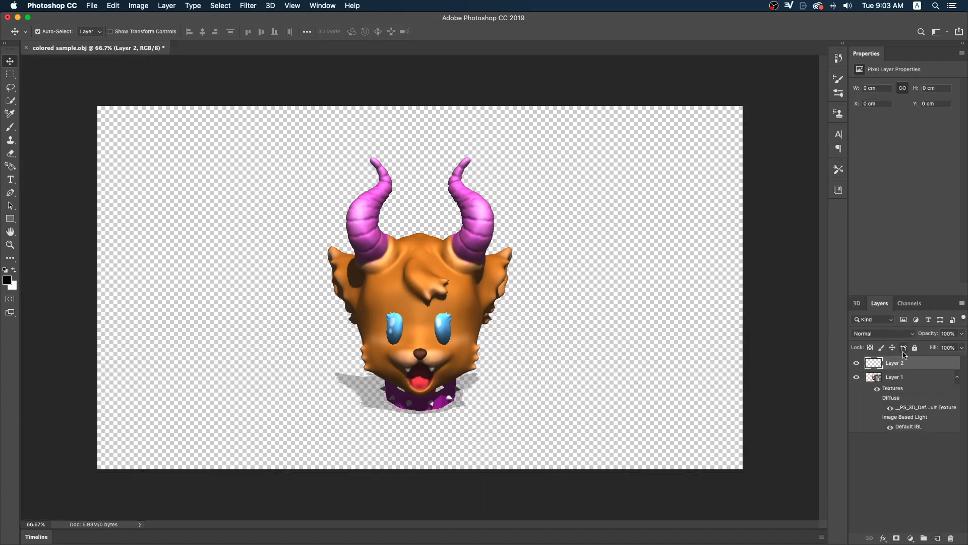
{"action": "left_click_drag", "start_coordinate": [918, 366], "coordinate": [886, 490]}
{"action": "left_click", "coordinate": [15, 269]}
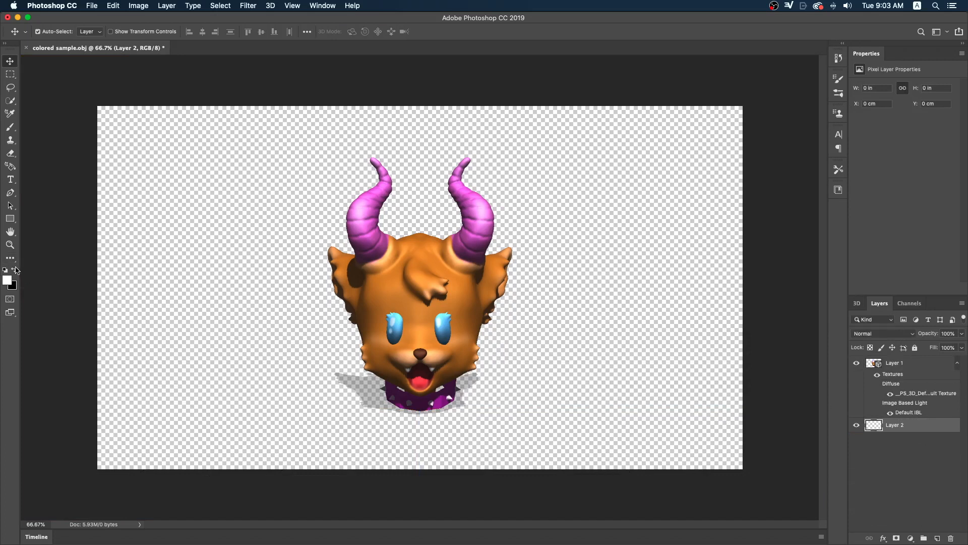
{"action": "key", "text": "alt+BackSpace"}
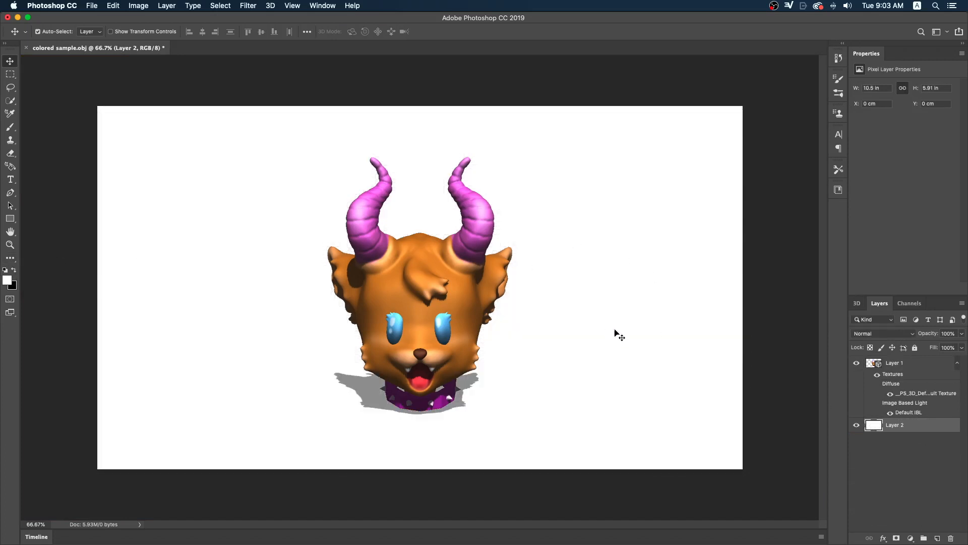
Step: Fill the background layer with pale cream #fae6c7, and select the model layer to show its 3D scene components
{"action": "left_click", "coordinate": [904, 370]}
{"action": "left_click", "coordinate": [917, 426]}
{"action": "left_click", "coordinate": [7, 280]}
{"action": "left_click_drag", "start_coordinate": [123, 279], "coordinate": [329, 230]}
{"action": "left_click_drag", "start_coordinate": [502, 295], "coordinate": [502, 308]}
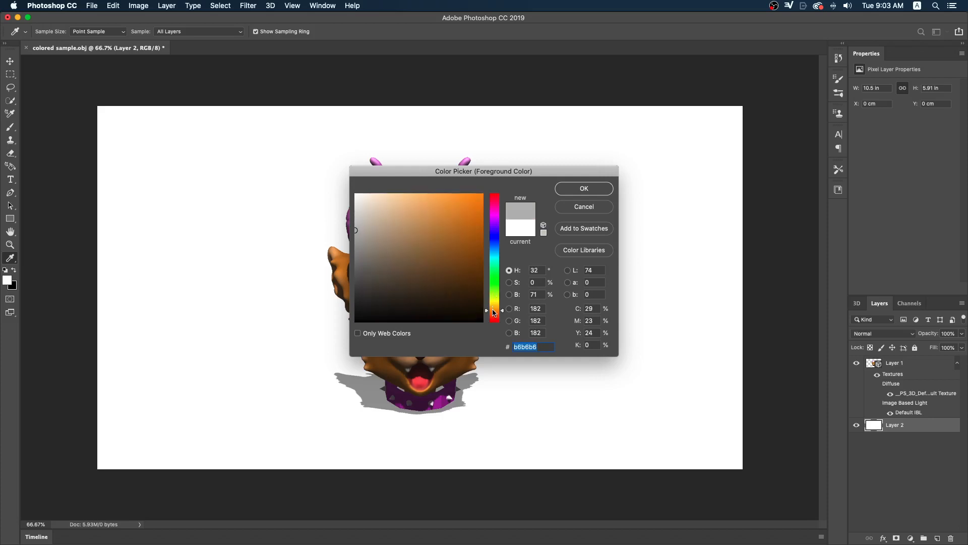
{"action": "left_click_drag", "start_coordinate": [377, 198], "coordinate": [381, 194]}
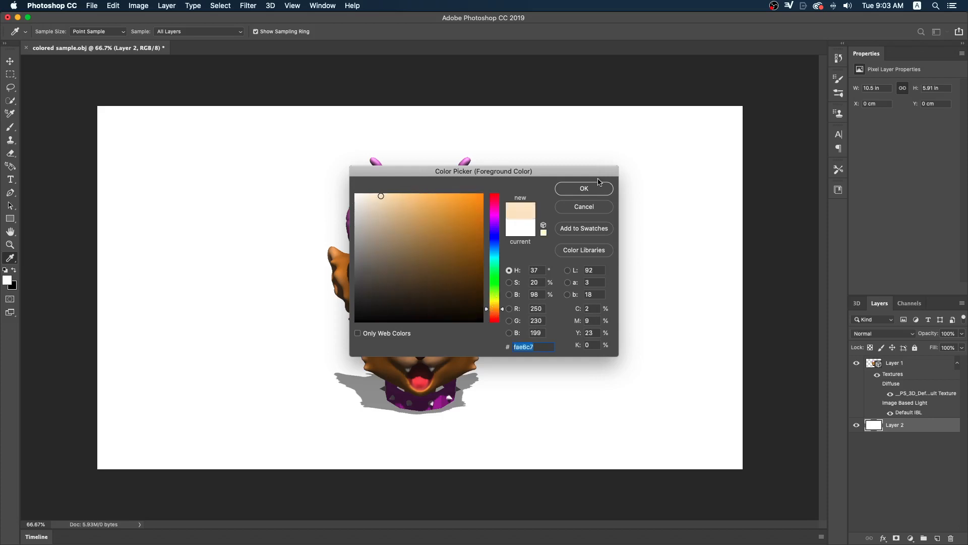
{"action": "left_click", "coordinate": [587, 190]}
{"action": "key", "text": "v"}
{"action": "key", "text": "alt+BackSpace"}
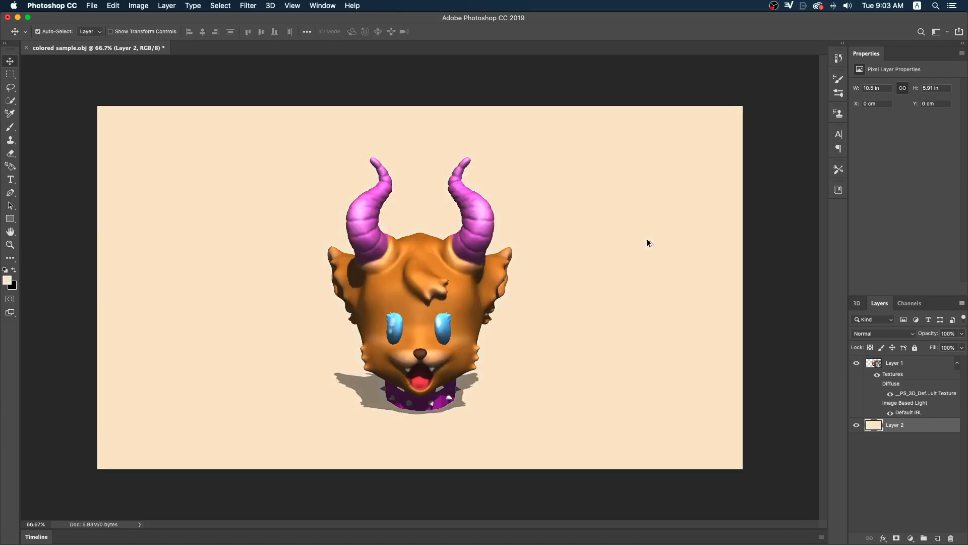
{"action": "left_click", "coordinate": [905, 367]}
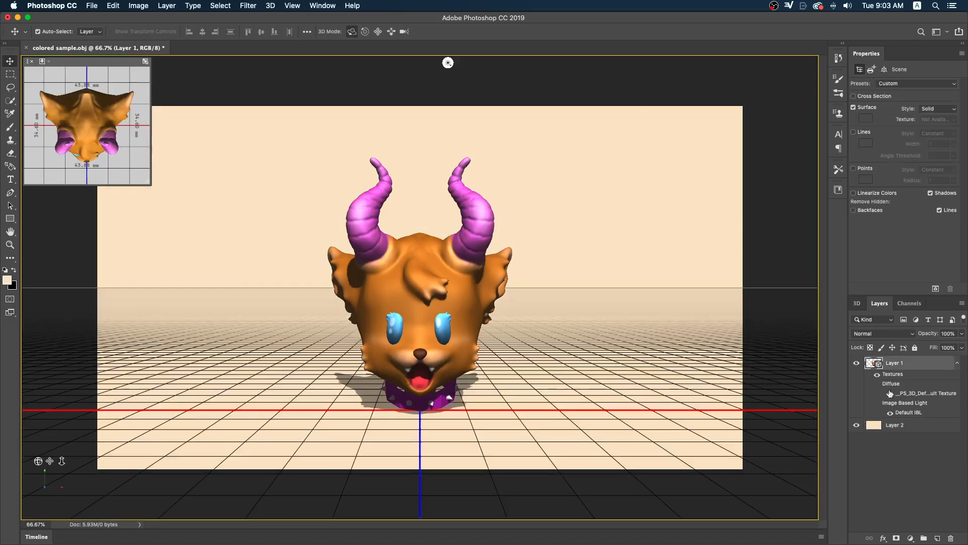
{"action": "left_click", "coordinate": [857, 303]}
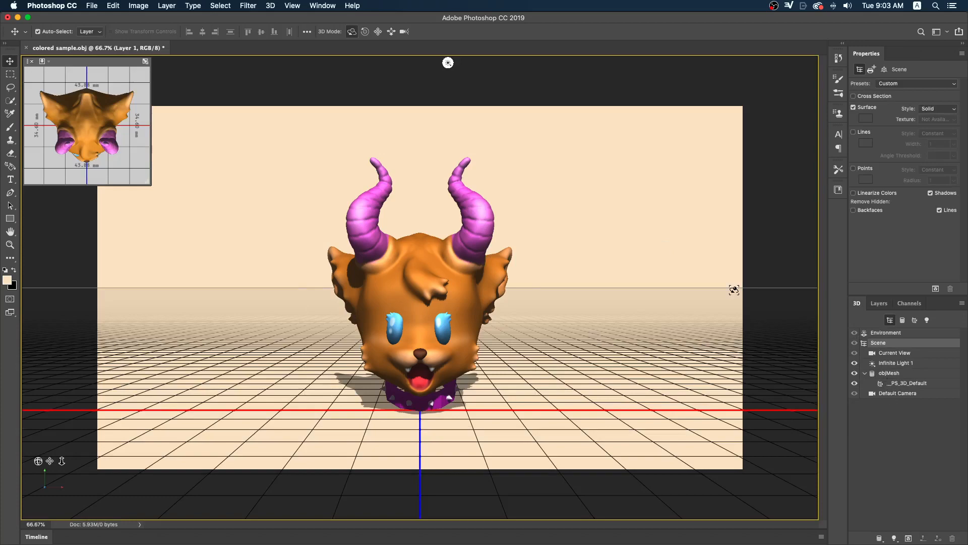
Step: Switch back to SculptGL and dismiss the downloads bar
{"action": "mouse_move", "coordinate": [595, 543]}
{"action": "key", "text": "F11"}
{"action": "key", "text": "ctrl+Up"}
{"action": "left_click", "coordinate": [296, 207]}
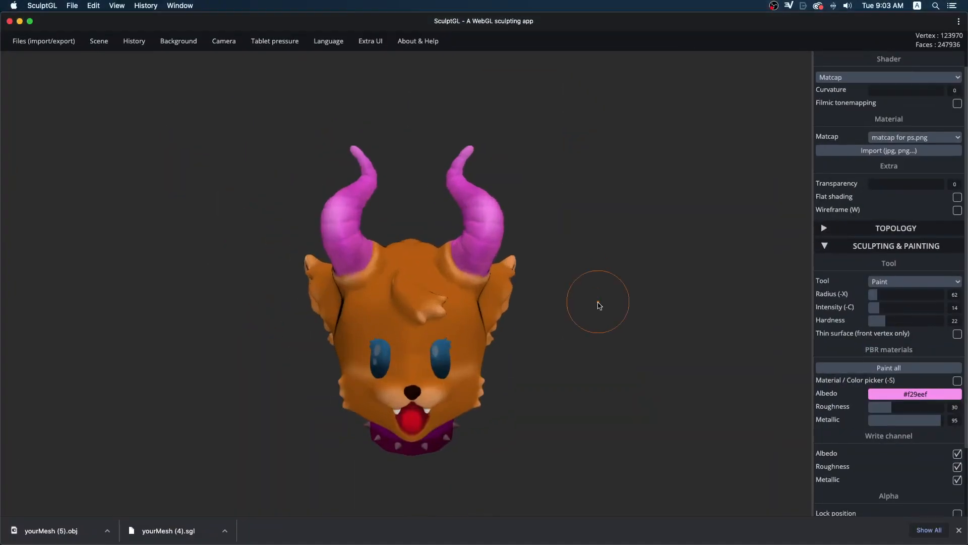
{"action": "mouse_move", "coordinate": [597, 303]}
{"action": "left_mouse_down"}
{"action": "mouse_move", "coordinate": [749, 320]}
{"action": "mouse_move", "coordinate": [309, 303]}
{"action": "mouse_move", "coordinate": [355, 302]}
{"action": "left_mouse_up"}
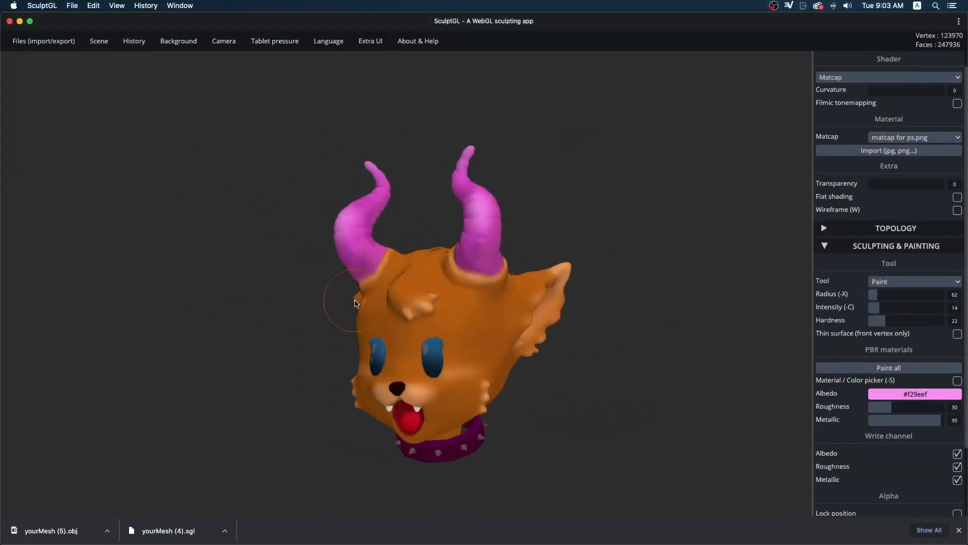
{"action": "left_click", "coordinate": [958, 532]}
Step: Change the SculptGL background type to Ambient env
{"action": "mouse_move", "coordinate": [143, 43]}
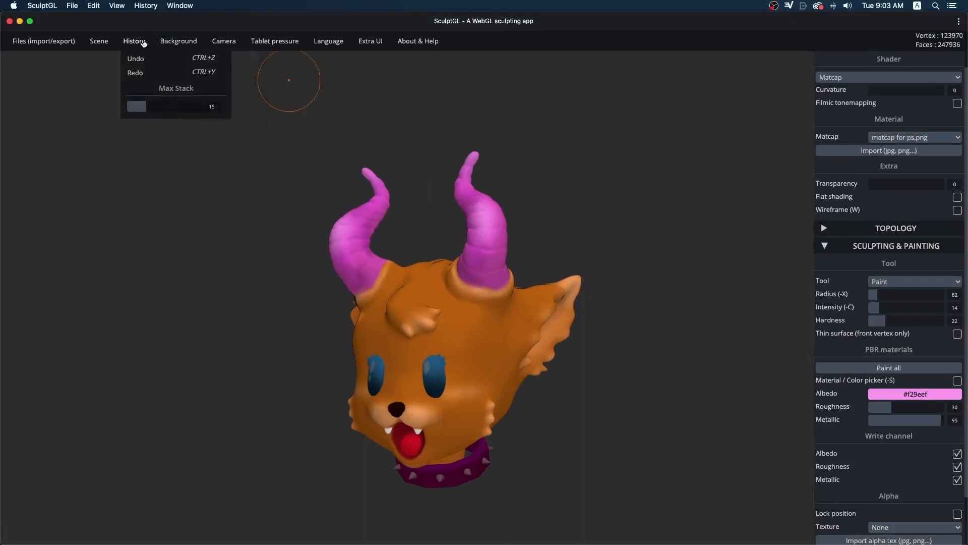
{"action": "mouse_move", "coordinate": [181, 43]}
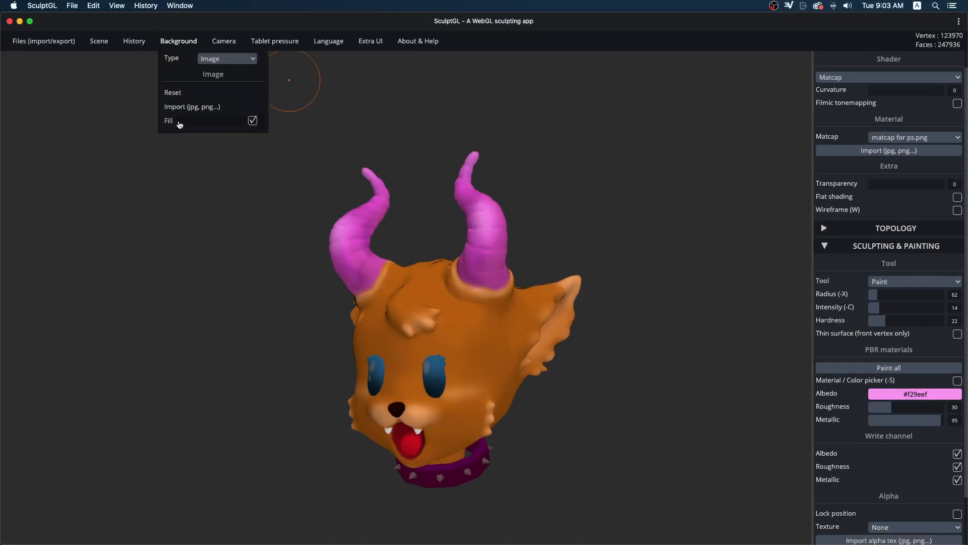
{"action": "left_click", "coordinate": [180, 123]}
{"action": "left_click", "coordinate": [179, 123]}
{"action": "left_click", "coordinate": [227, 59]}
{"action": "left_click", "coordinate": [229, 76]}
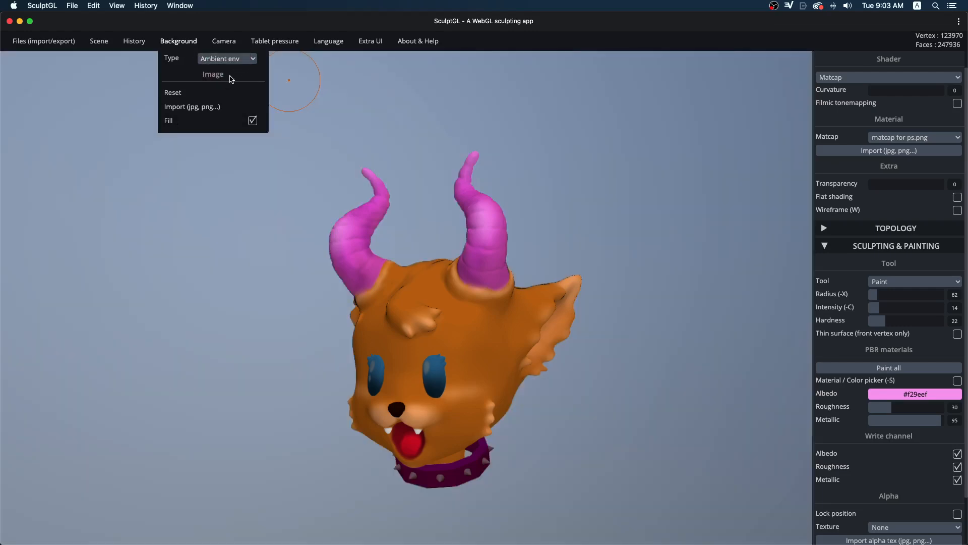
{"action": "middle_click_drag", "start_coordinate": [642, 307], "coordinate": [580, 245]}
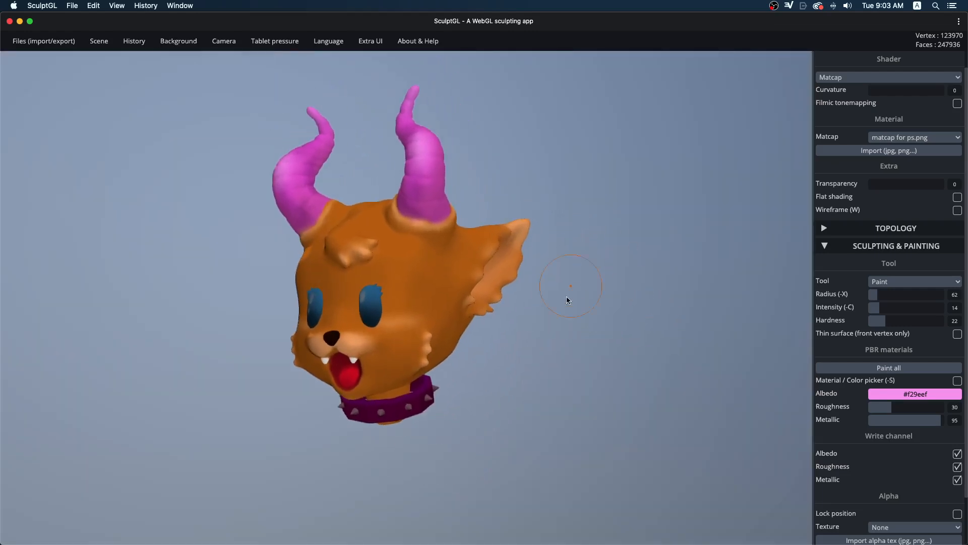
{"action": "left_click", "coordinate": [458, 533]}
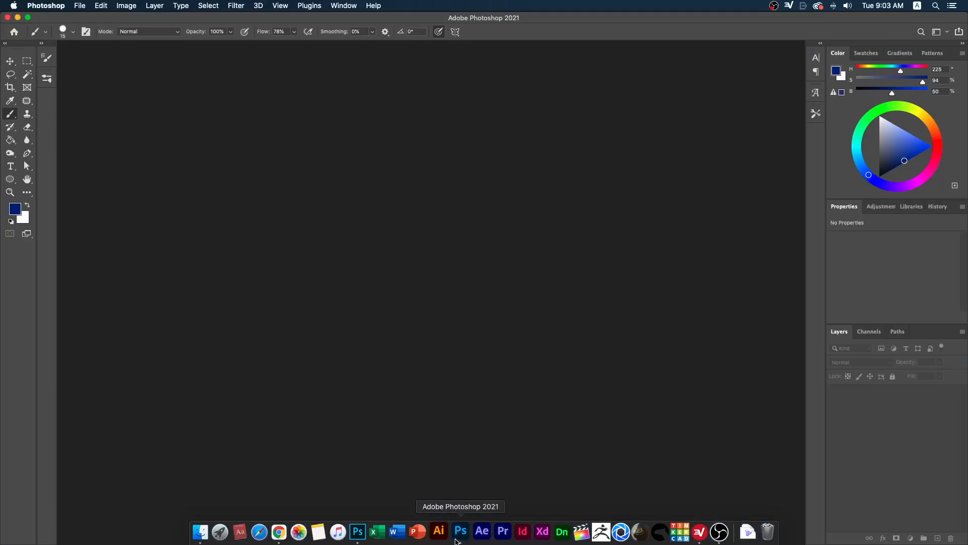
{"action": "left_click", "coordinate": [102, 4]}
{"action": "left_click", "coordinate": [468, 256]}
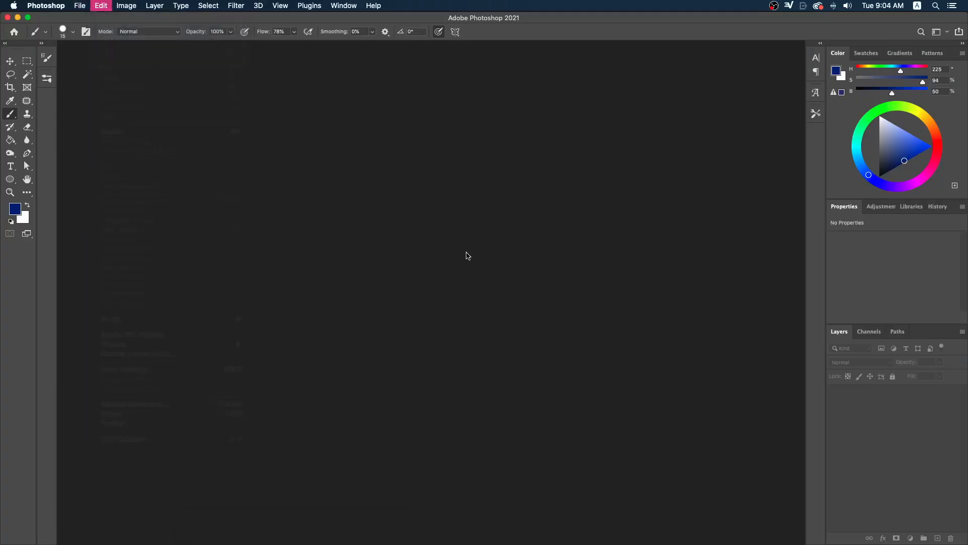
{"action": "left_click", "coordinate": [79, 5]}
{"action": "left_click", "coordinate": [472, 345]}
{"action": "mouse_move", "coordinate": [587, 544]}
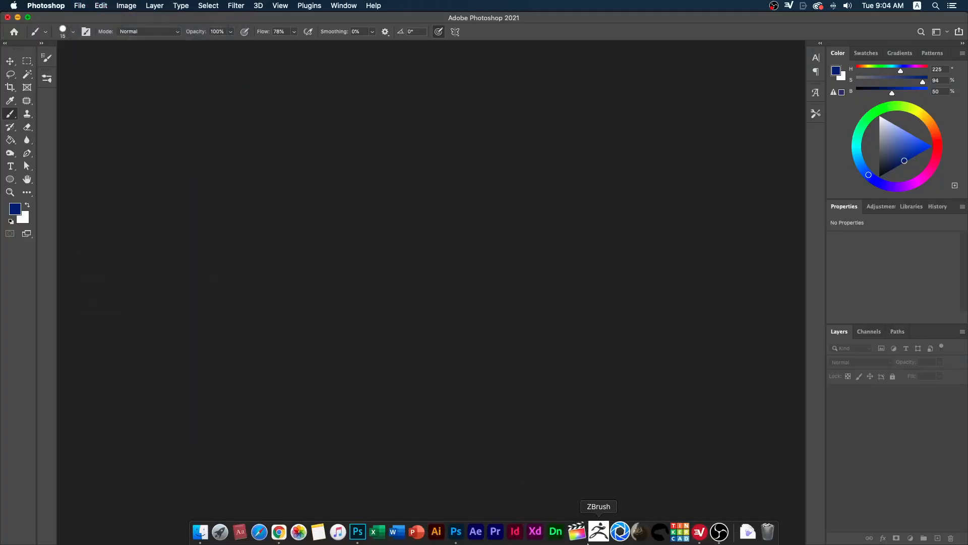
Step: Switch to Photoshop CC 2019, where the 3D head document is open
{"action": "left_click", "coordinate": [358, 534]}
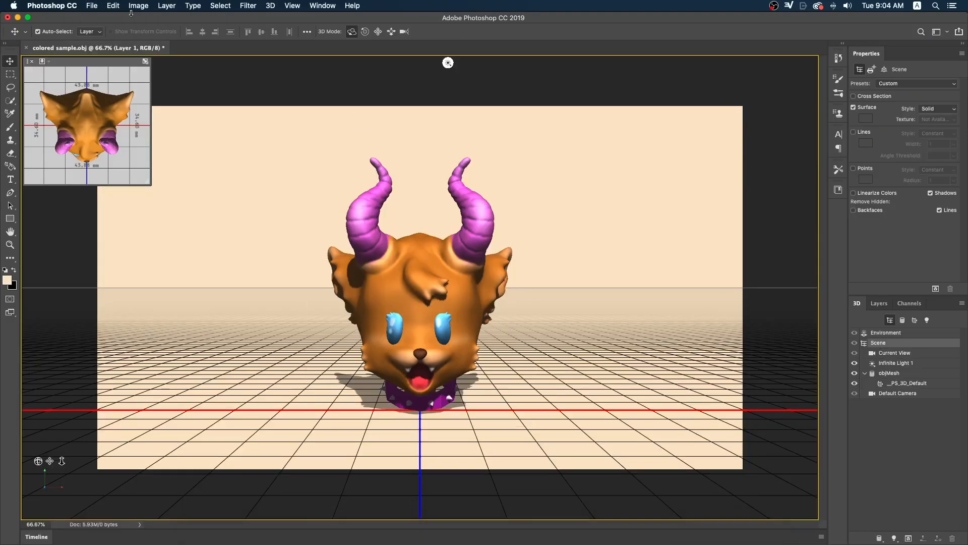
{"action": "left_click", "coordinate": [86, 5]}
{"action": "left_click", "coordinate": [96, 17]}
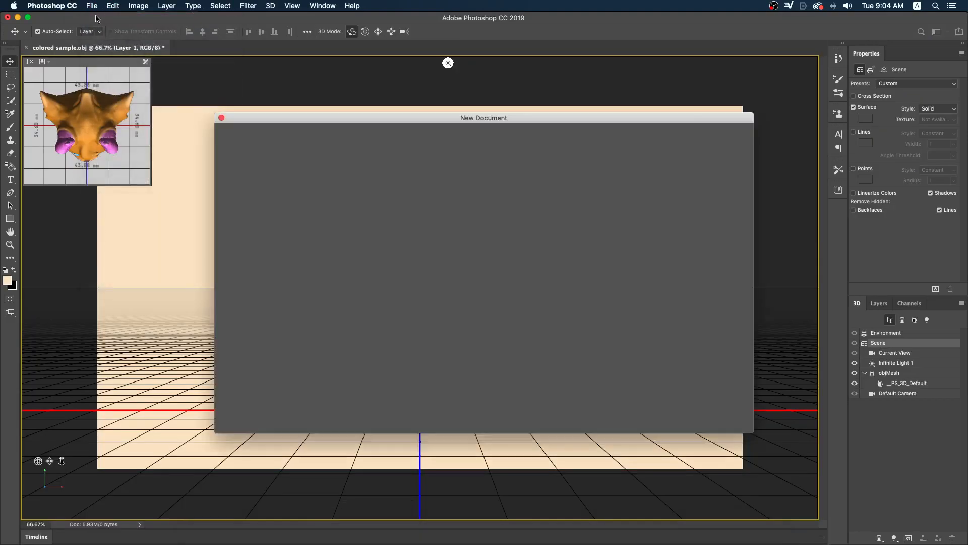
{"action": "left_click", "coordinate": [681, 415]}
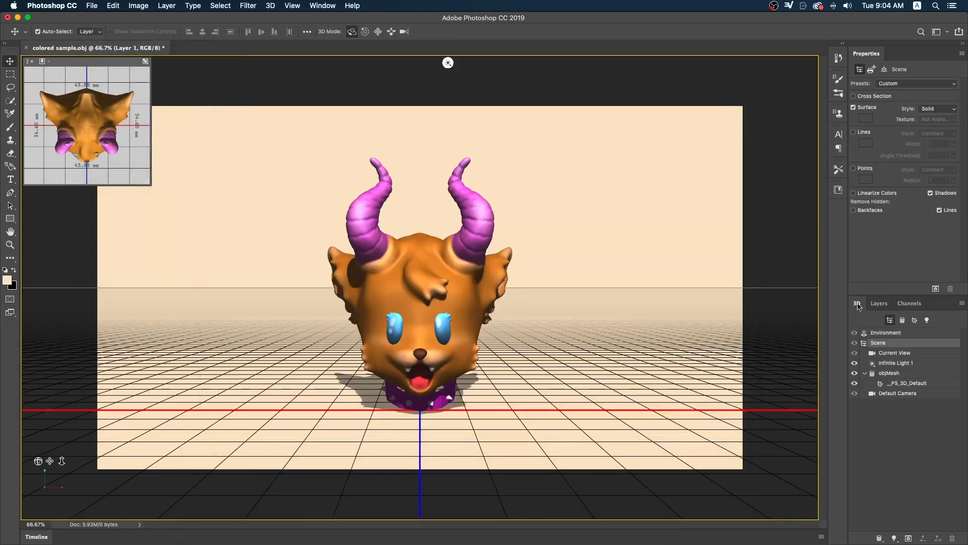
Step: Hide the 3D model layer and save the cream background to the Desktop as a JPEG named backgroundsample, with the quality raised
{"action": "left_click", "coordinate": [879, 303]}
{"action": "left_click", "coordinate": [857, 365]}
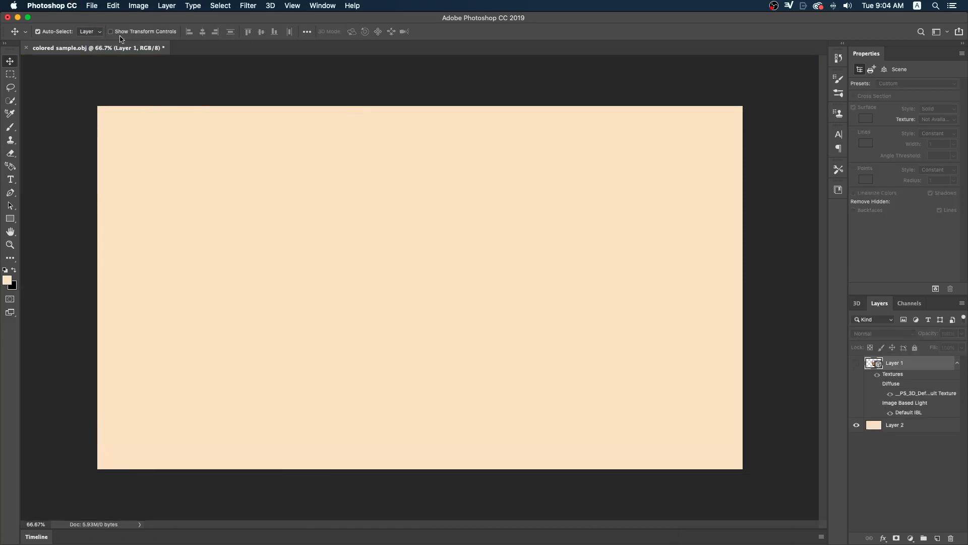
{"action": "left_click", "coordinate": [91, 5]}
{"action": "left_click", "coordinate": [104, 110]}
{"action": "left_click", "coordinate": [303, 155]}
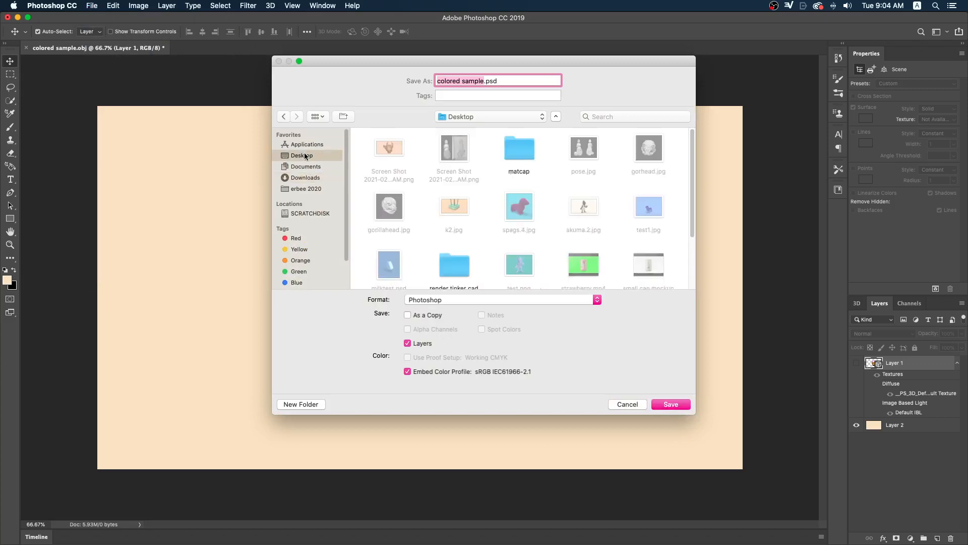
{"action": "type", "text": "backgroun"}
{"action": "left_click", "coordinate": [446, 299]}
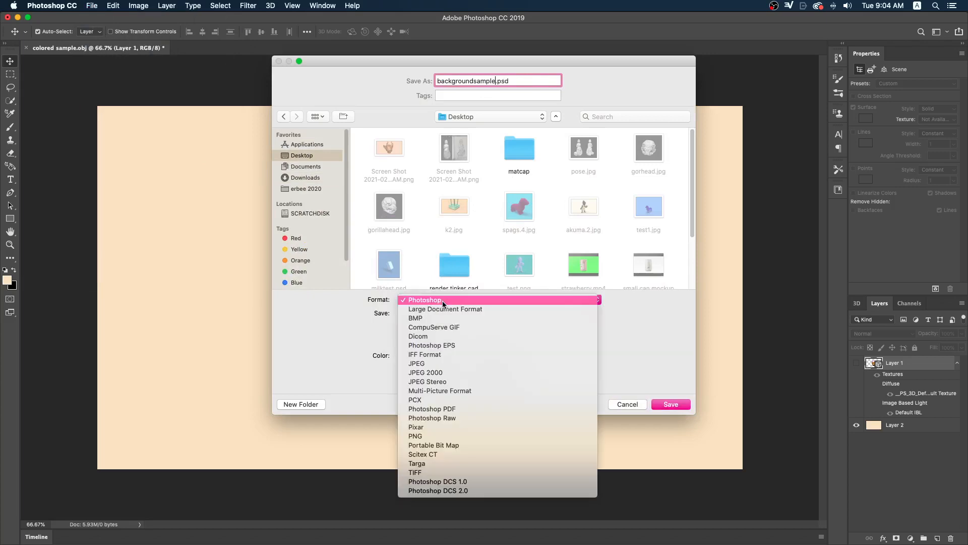
{"action": "left_click", "coordinate": [431, 360]}
{"action": "left_click", "coordinate": [671, 404]}
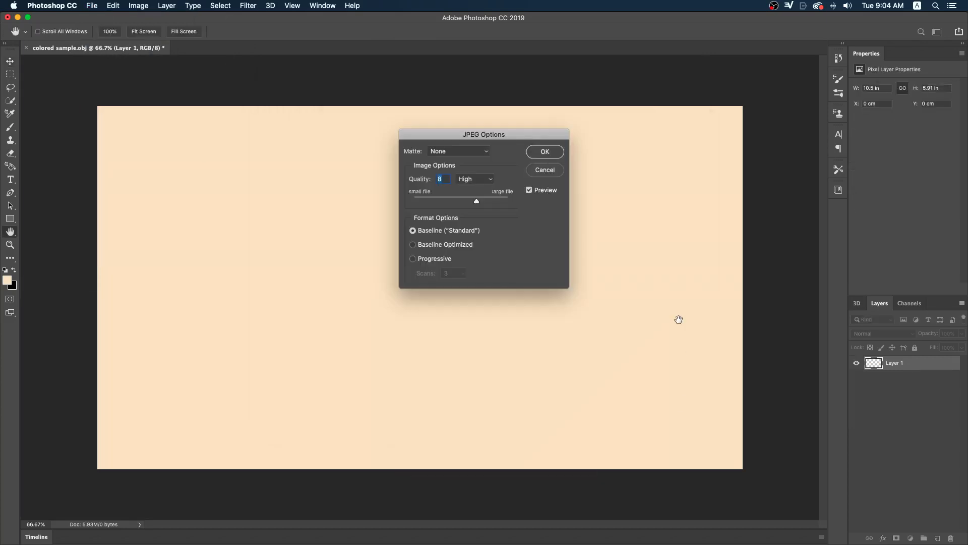
{"action": "left_click_drag", "start_coordinate": [487, 201], "coordinate": [511, 201]}
{"action": "left_click", "coordinate": [548, 153]}
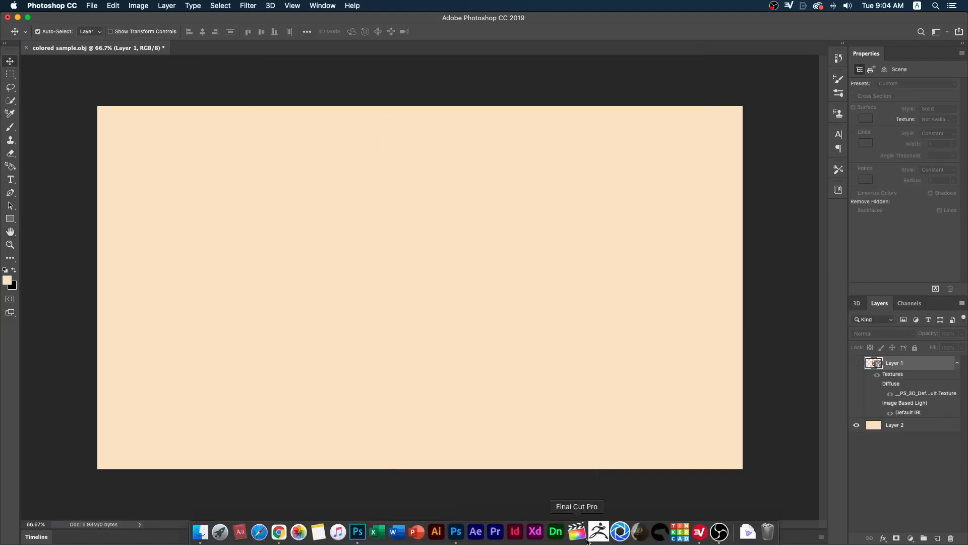
Step: Switch to SculptGL and set the background type to Image
{"action": "key", "text": "ctrl+Up"}
{"action": "left_click", "coordinate": [275, 212]}
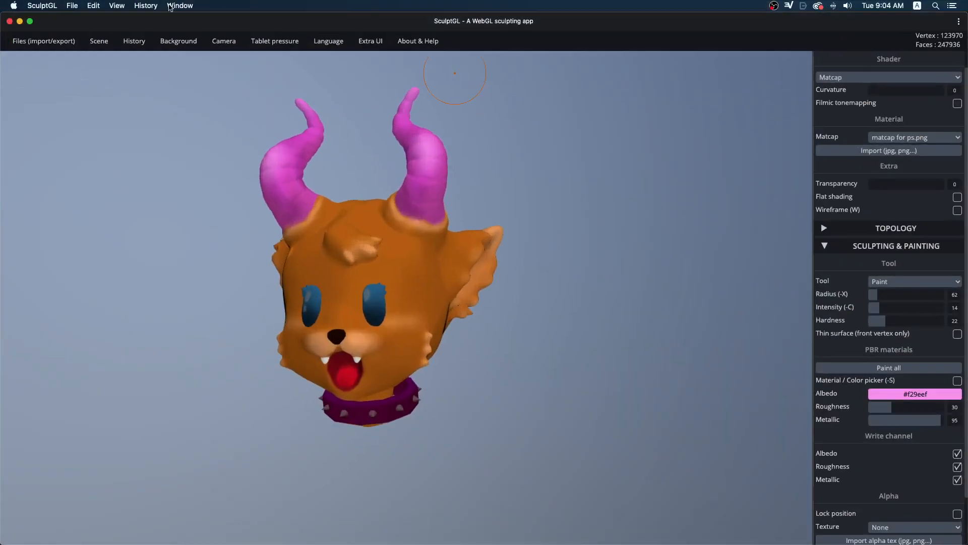
{"action": "mouse_move", "coordinate": [161, 49]}
{"action": "left_click", "coordinate": [219, 59]}
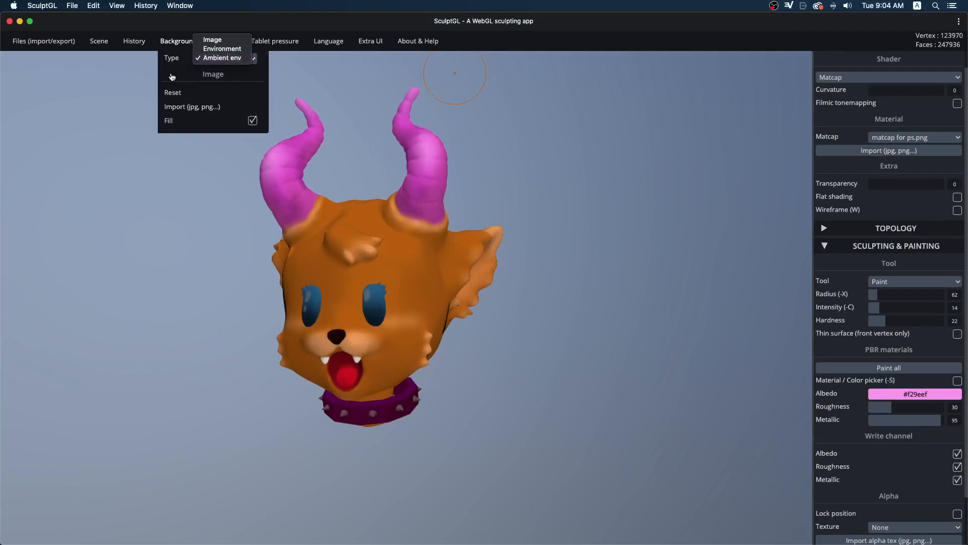
{"action": "left_click", "coordinate": [172, 77]}
{"action": "left_click", "coordinate": [226, 59]}
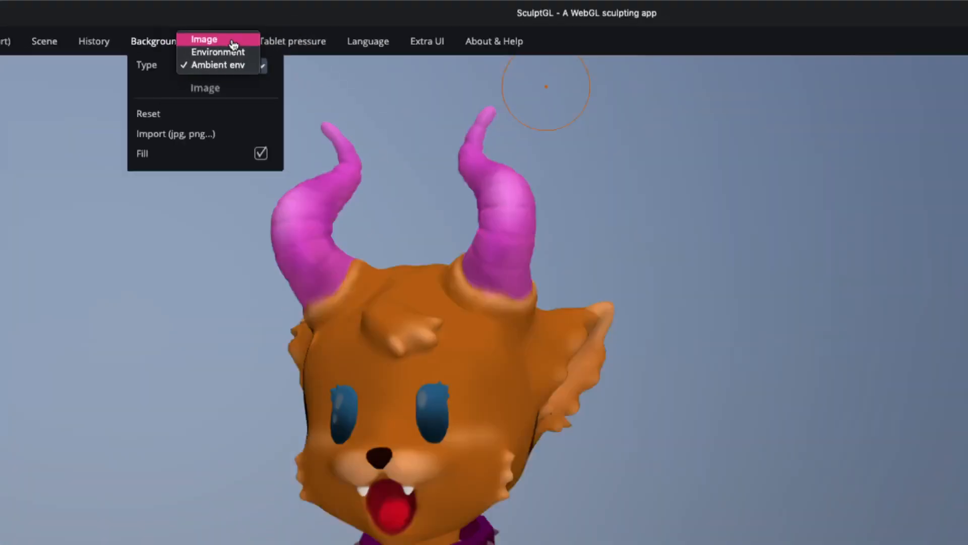
{"action": "left_click", "coordinate": [233, 41]}
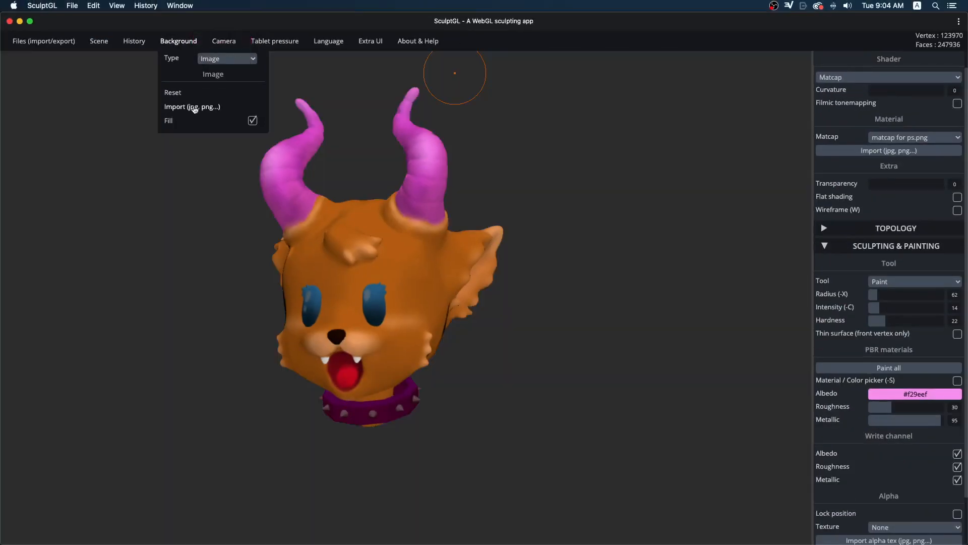
Step: Import the saved cream backgroundsample JPEG from the Desktop as the background image
{"action": "left_click", "coordinate": [195, 112]}
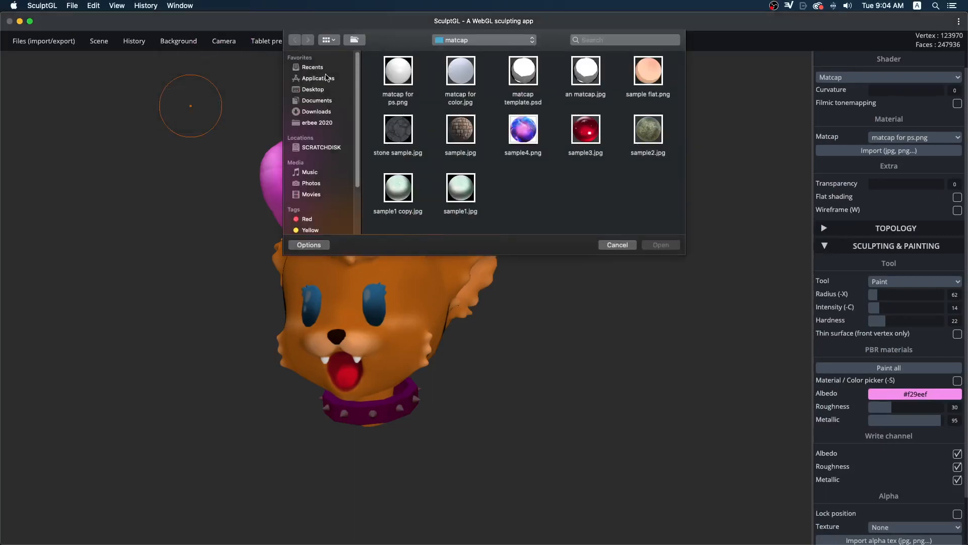
{"action": "left_click", "coordinate": [316, 90]}
{"action": "double_click", "coordinate": [396, 69]}
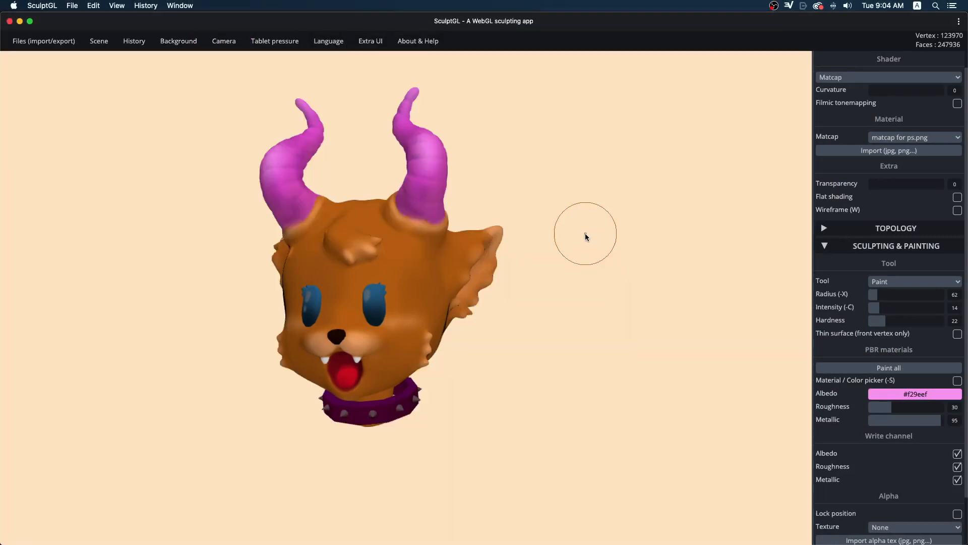
Step: Turn off the scene's darkening of the unselected eyes and collar, and view the head from several angles against the new background
{"action": "mouse_move", "coordinate": [605, 242]}
{"action": "left_mouse_down"}
{"action": "mouse_move", "coordinate": [685, 317]}
{"action": "mouse_move", "coordinate": [719, 313]}
{"action": "mouse_move", "coordinate": [270, 329]}
{"action": "mouse_move", "coordinate": [603, 335]}
{"action": "mouse_move", "coordinate": [619, 291]}
{"action": "mouse_move", "coordinate": [550, 338]}
{"action": "left_mouse_up"}
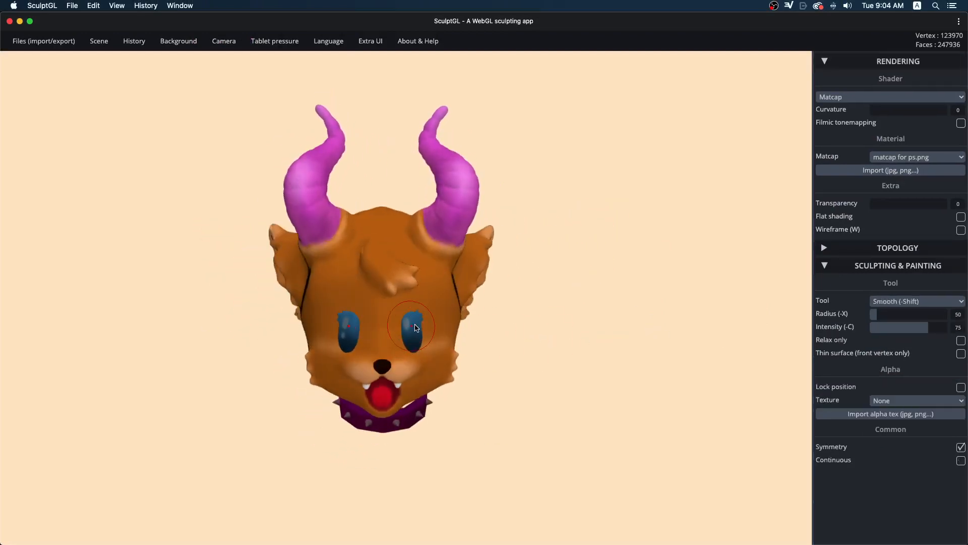
{"action": "mouse_move", "coordinate": [127, 41]}
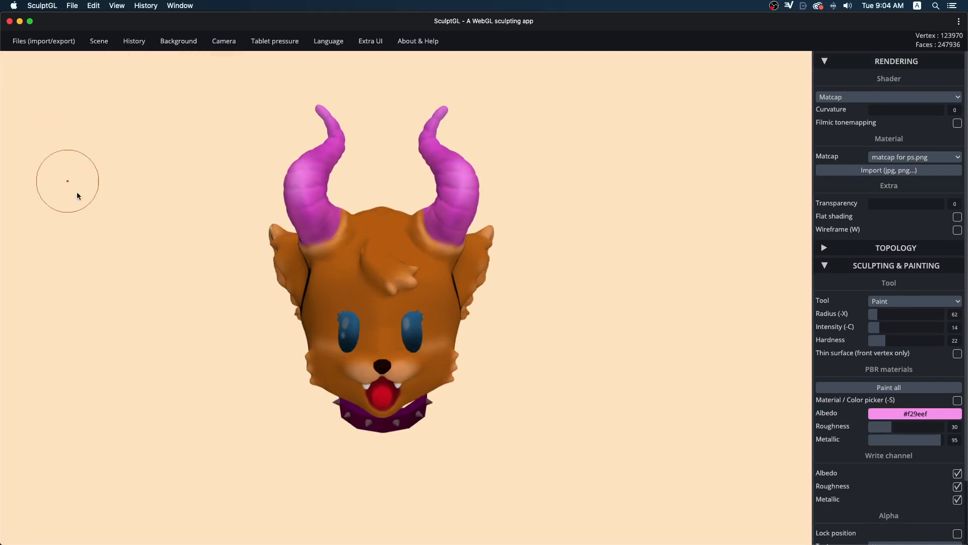
{"action": "mouse_move", "coordinate": [95, 42]}
{"action": "left_click", "coordinate": [182, 211]}
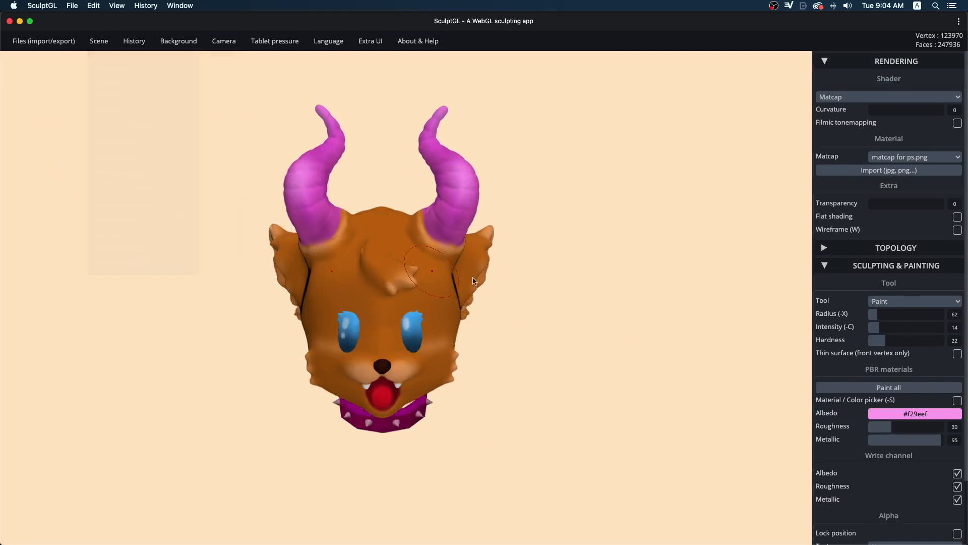
{"action": "mouse_move", "coordinate": [524, 277]}
{"action": "left_mouse_down"}
{"action": "mouse_move", "coordinate": [615, 264]}
{"action": "mouse_move", "coordinate": [510, 276]}
{"action": "mouse_move", "coordinate": [255, 266]}
{"action": "mouse_move", "coordinate": [655, 291]}
{"action": "mouse_move", "coordinate": [675, 251]}
{"action": "mouse_move", "coordinate": [534, 179]}
{"action": "mouse_move", "coordinate": [324, 233]}
{"action": "mouse_move", "coordinate": [425, 338]}
{"action": "mouse_move", "coordinate": [604, 290]}
{"action": "mouse_move", "coordinate": [579, 267]}
{"action": "mouse_move", "coordinate": [609, 287]}
{"action": "mouse_move", "coordinate": [566, 255]}
{"action": "mouse_move", "coordinate": [568, 268]}
{"action": "mouse_move", "coordinate": [545, 287]}
{"action": "mouse_move", "coordinate": [665, 320]}
{"action": "mouse_move", "coordinate": [648, 258]}
{"action": "mouse_move", "coordinate": [603, 361]}
{"action": "mouse_move", "coordinate": [663, 307]}
{"action": "mouse_move", "coordinate": [504, 346]}
{"action": "mouse_move", "coordinate": [569, 392]}
{"action": "mouse_move", "coordinate": [213, 399]}
{"action": "mouse_move", "coordinate": [763, 414]}
{"action": "mouse_move", "coordinate": [429, 384]}
{"action": "mouse_move", "coordinate": [642, 385]}
{"action": "mouse_move", "coordinate": [328, 374]}
{"action": "mouse_move", "coordinate": [584, 386]}
{"action": "left_mouse_up"}
{"action": "scroll", "coordinate": [579, 267], "scroll_direction": "up", "scroll_amount": 5}
Step: Switch back to Photoshop CC 2019 and show the 3D model layer again
{"action": "mouse_move", "coordinate": [565, 533]}
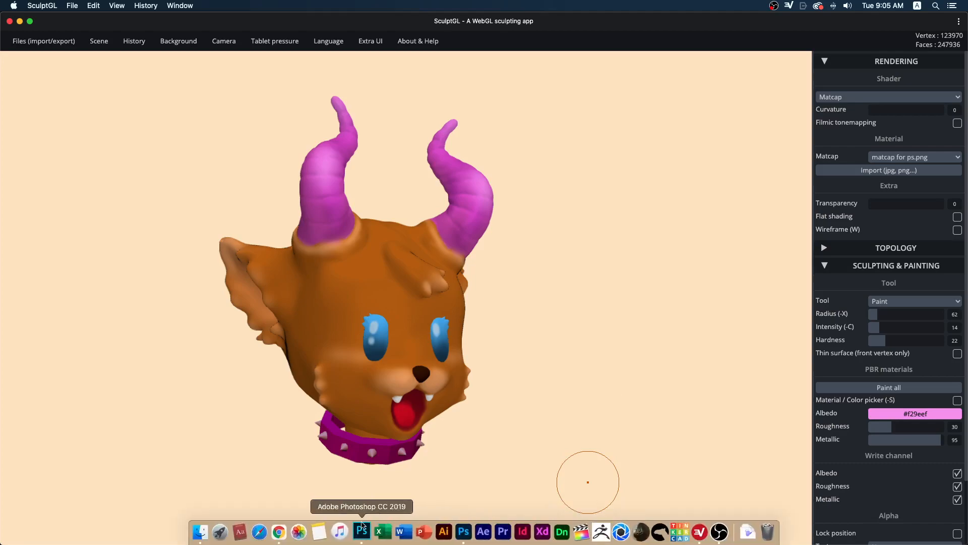
{"action": "left_click", "coordinate": [343, 533]}
{"action": "left_click", "coordinate": [357, 532]}
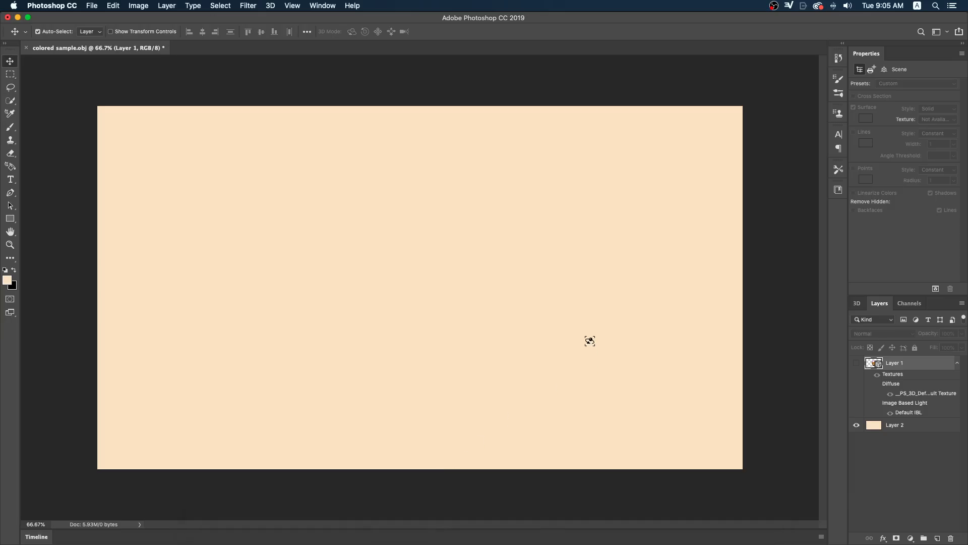
{"action": "left_click", "coordinate": [856, 363]}
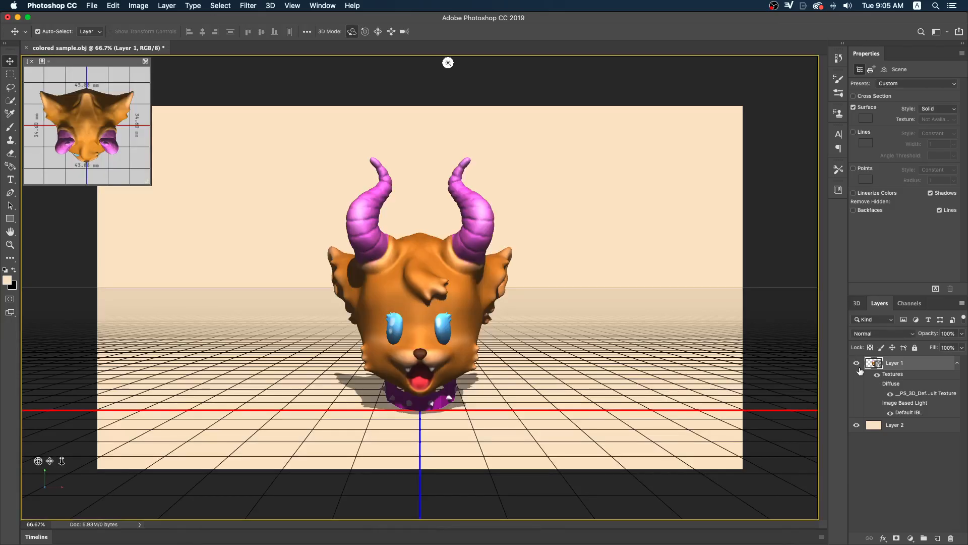